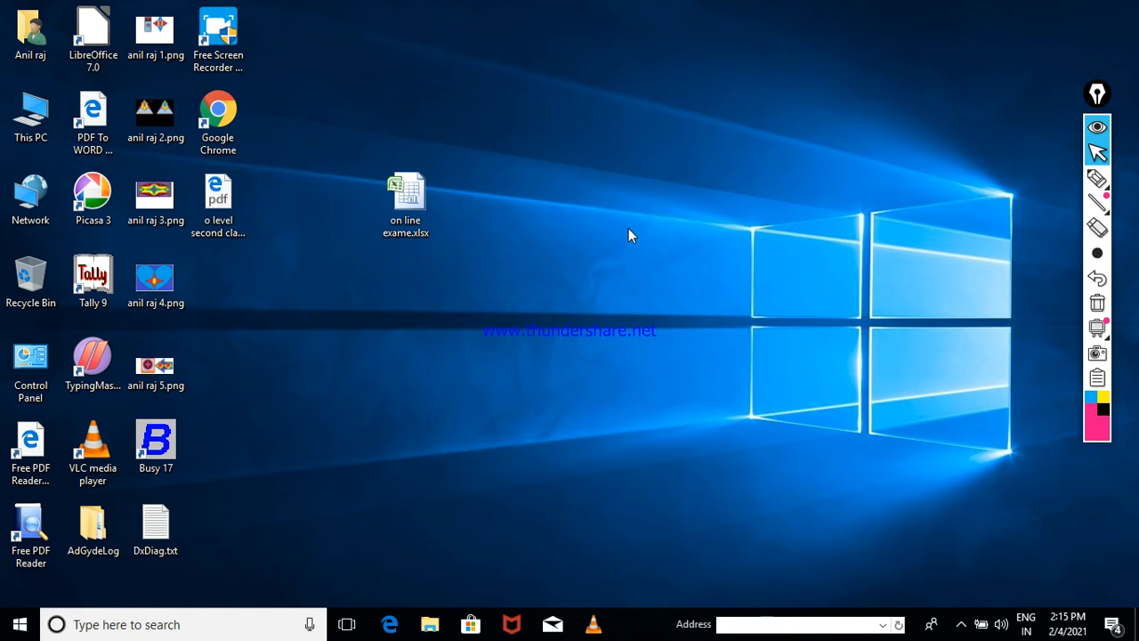
# Step: Refresh the desktop, move the Tally 9 shortcut to the top centre and launch it
pyautogui.rightClick(590, 145)
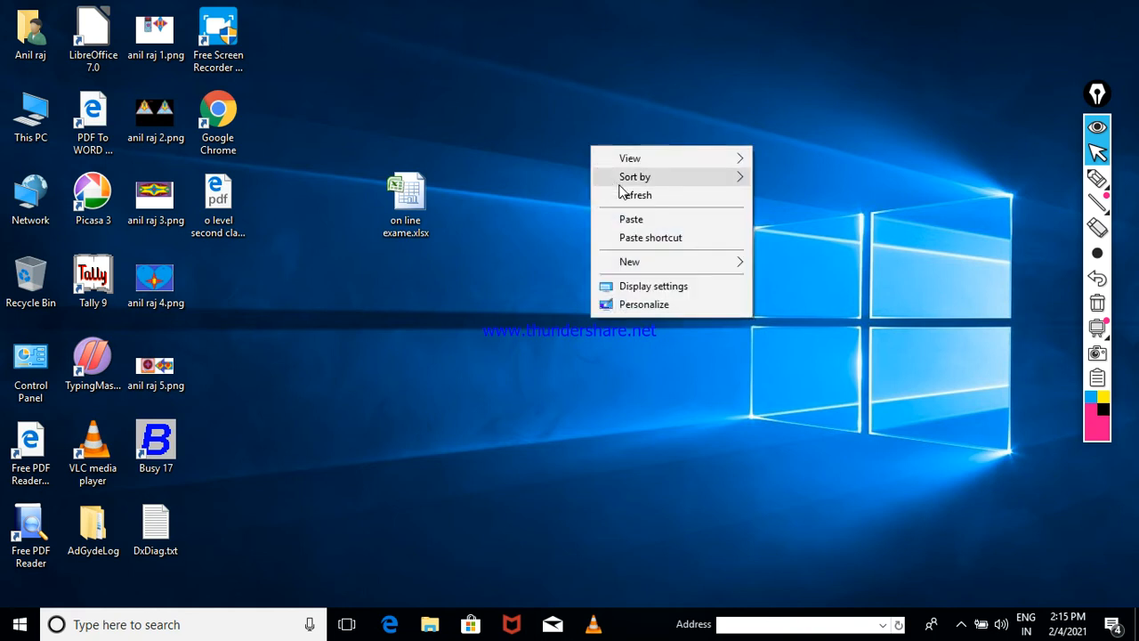
pyautogui.click(622, 194)
pyautogui.moveTo(93, 279); pyautogui.dragTo(352, 114)
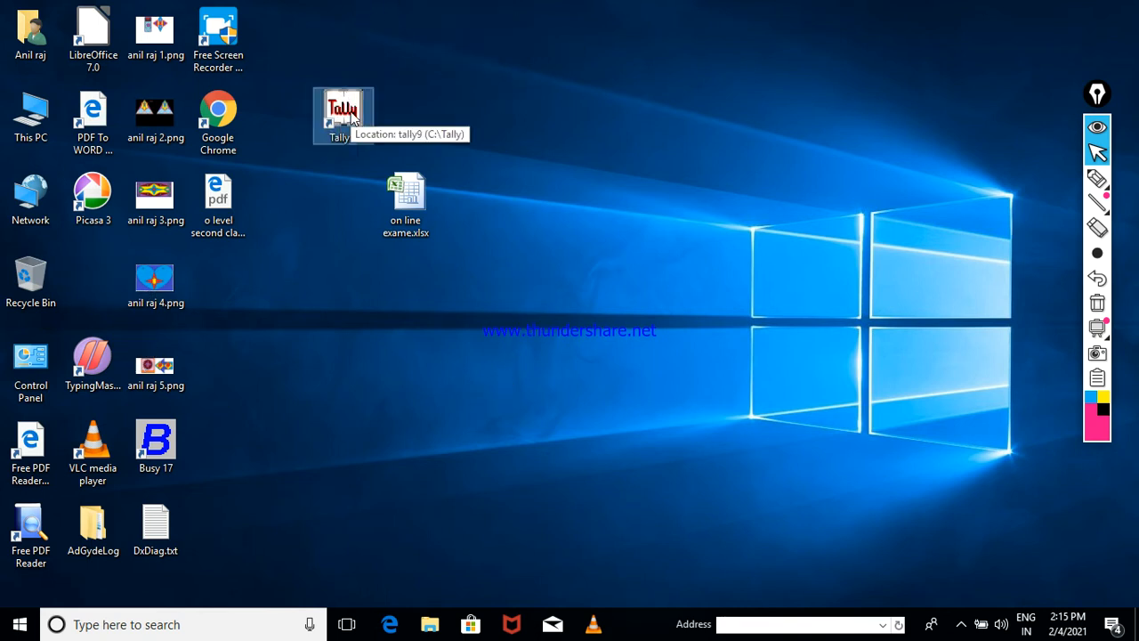
pyautogui.doubleClick(345, 114)
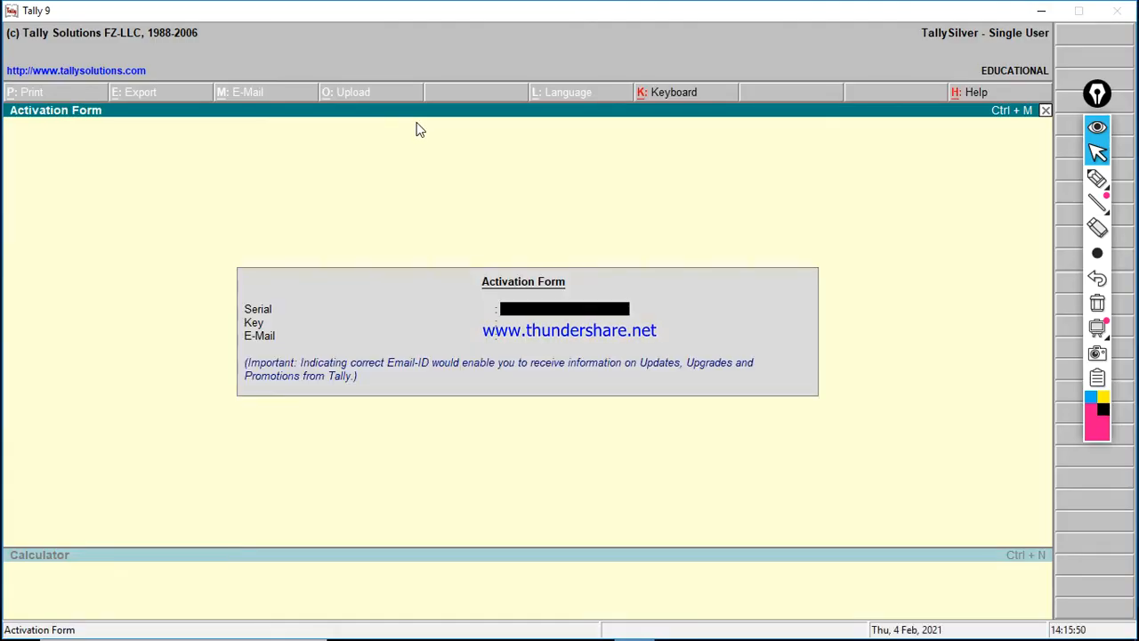
pyautogui.click(1098, 178)
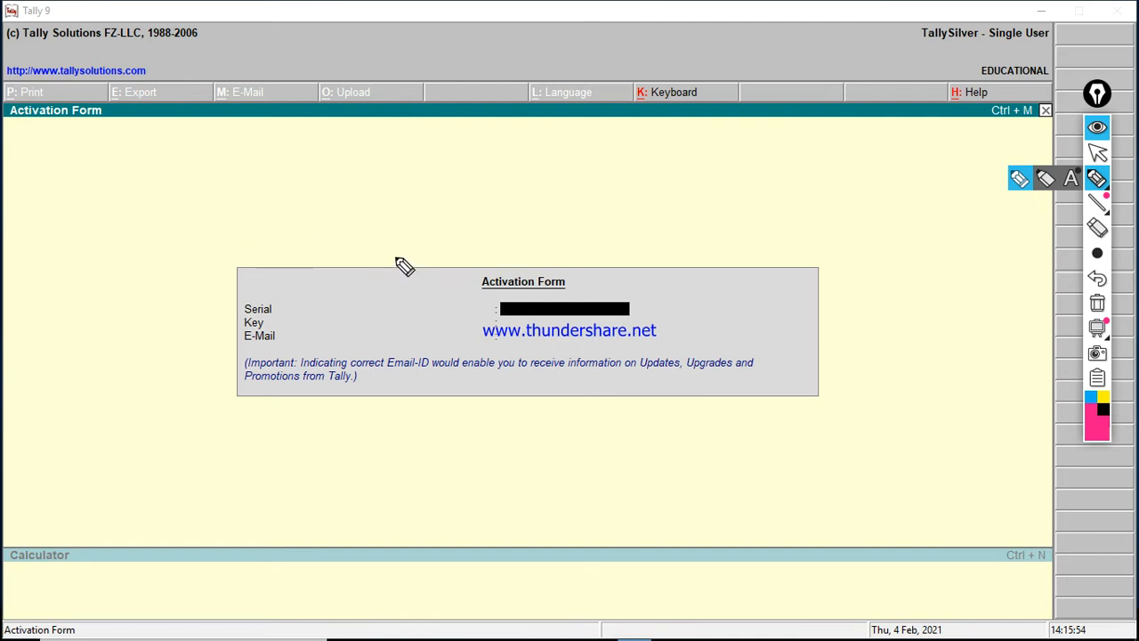
pyautogui.moveTo(391, 258); pyautogui.dragTo(646, 263)
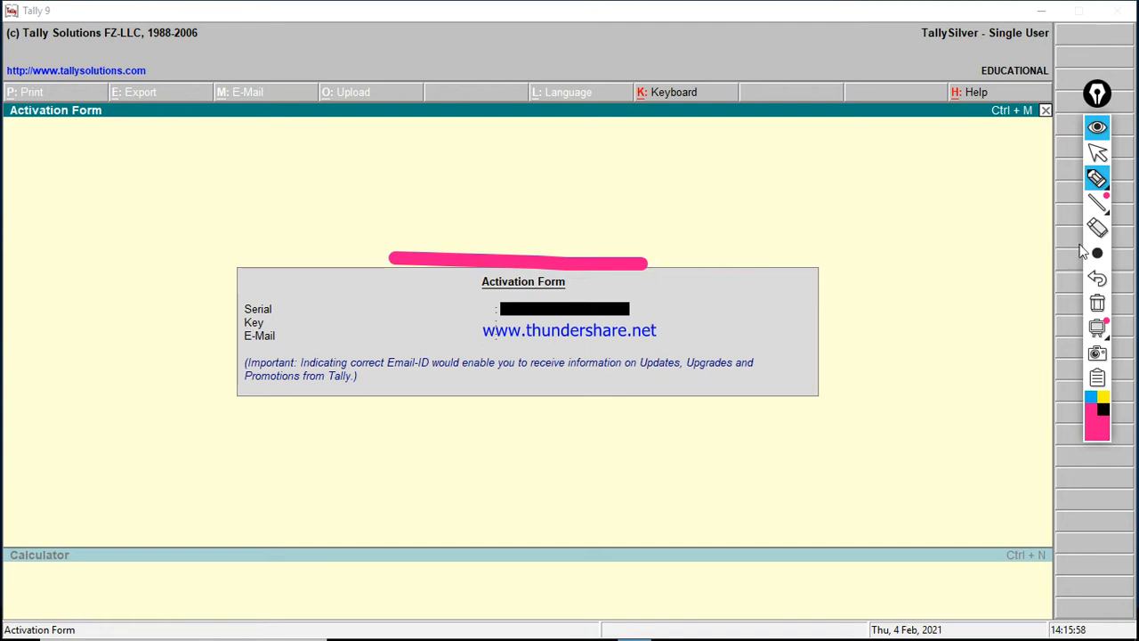
pyautogui.click(1097, 305)
pyautogui.click(1098, 253)
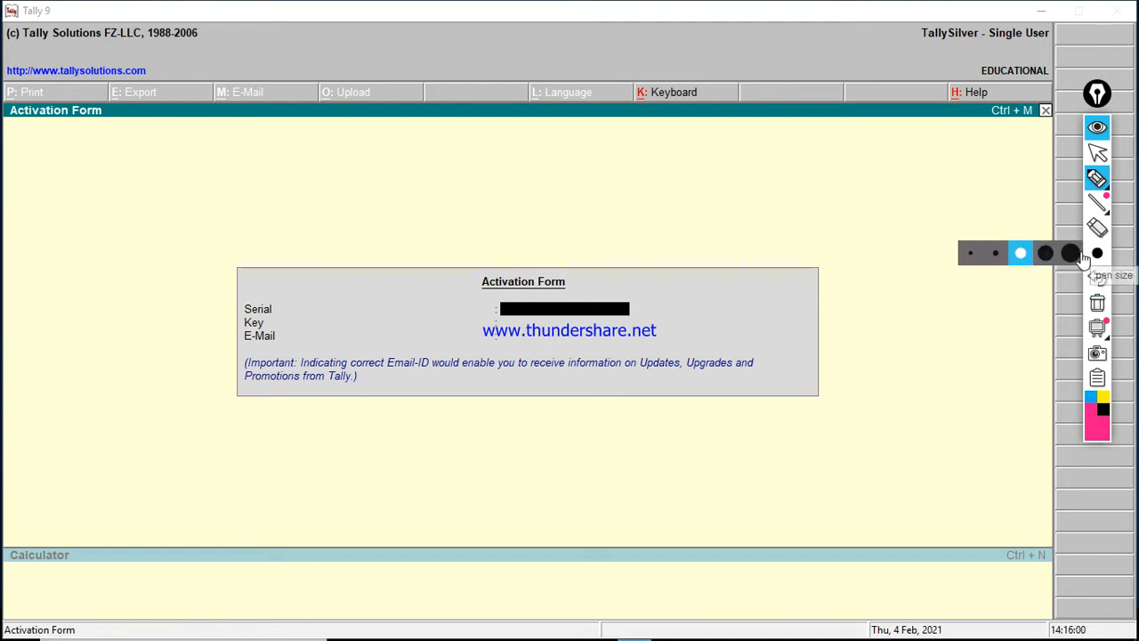
pyautogui.click(968, 255)
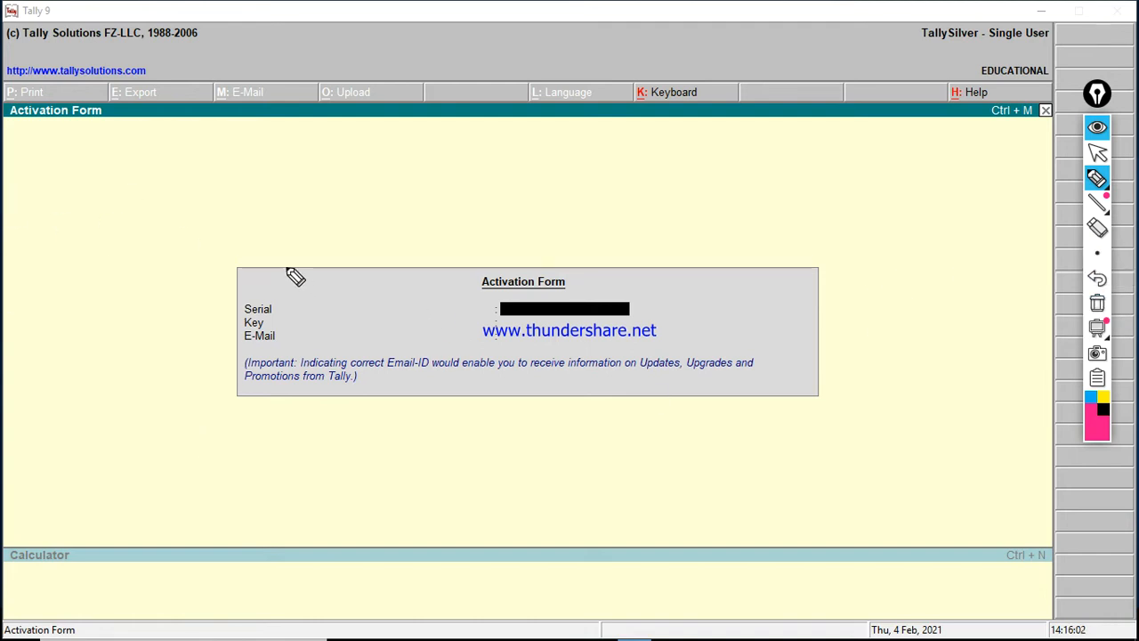
pyautogui.moveTo(251, 259)
pyautogui.mouseDown()
pyautogui.moveTo(537, 265)
pyautogui.moveTo(750, 292)
pyautogui.moveTo(626, 433)
pyautogui.moveTo(181, 369)
pyautogui.moveTo(252, 252)
pyautogui.mouseUp()
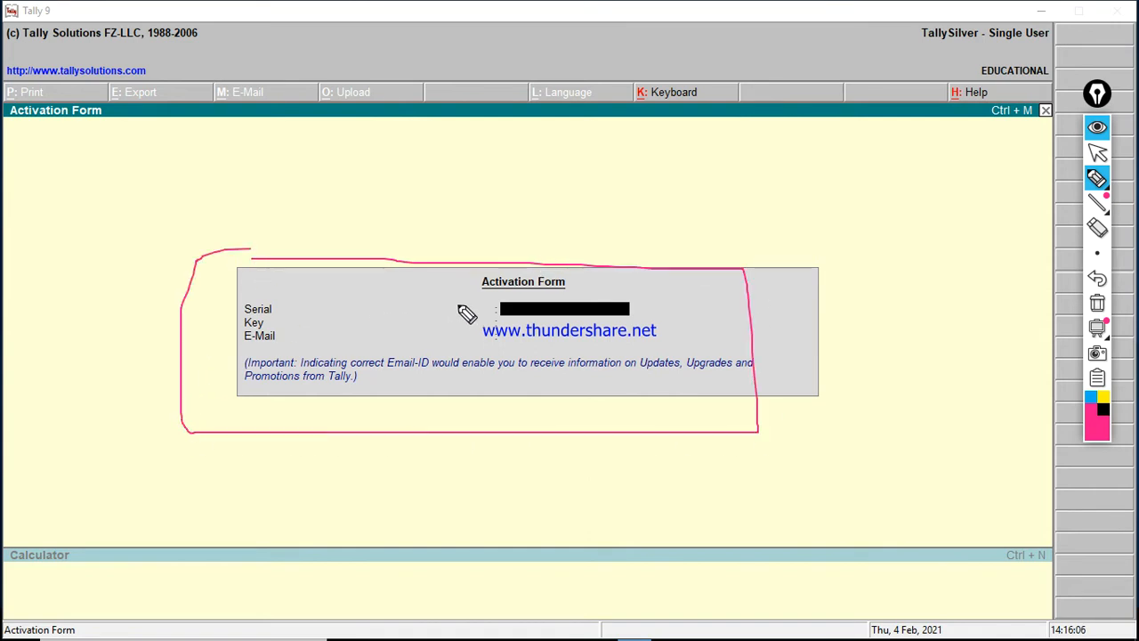
pyautogui.moveTo(457, 305); pyautogui.dragTo(512, 293)
pyautogui.moveTo(438, 336)
pyautogui.mouseDown()
pyautogui.moveTo(452, 350)
pyautogui.moveTo(509, 318)
pyautogui.mouseUp()
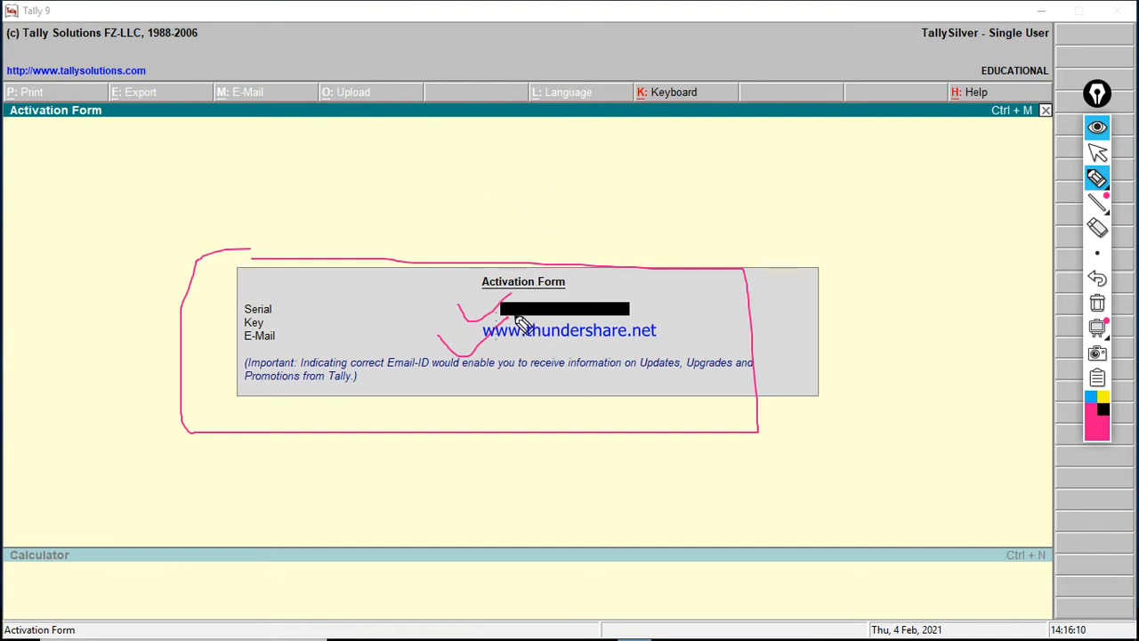
pyautogui.moveTo(512, 294)
pyautogui.mouseDown()
pyautogui.moveTo(689, 328)
pyautogui.moveTo(477, 331)
pyautogui.moveTo(477, 293)
pyautogui.moveTo(497, 290)
pyautogui.mouseUp()
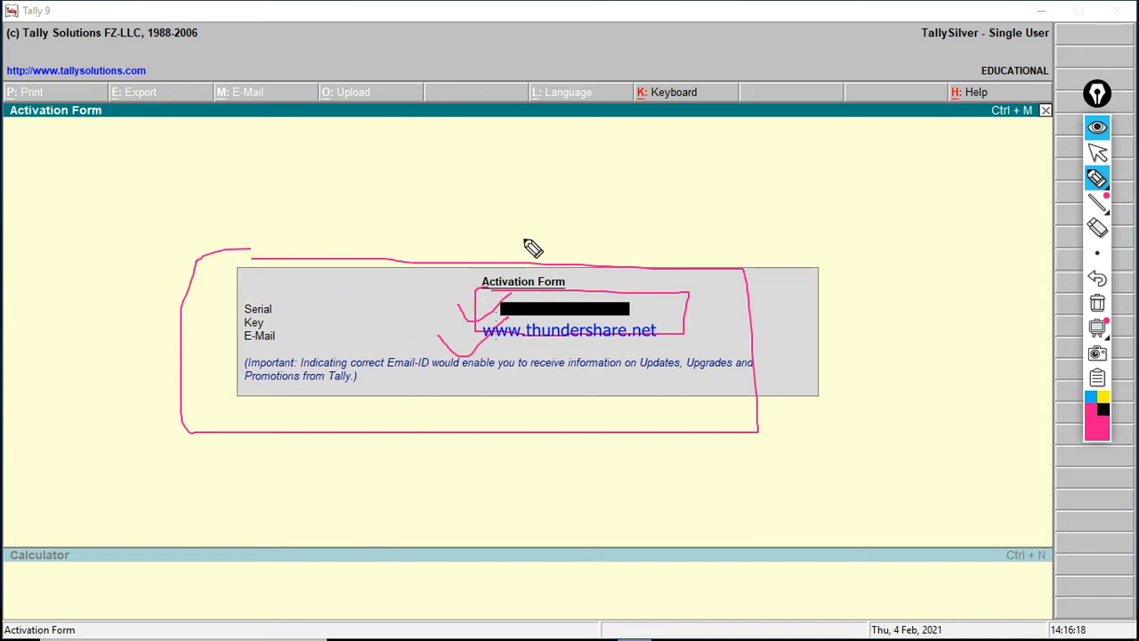
pyautogui.click(1098, 305)
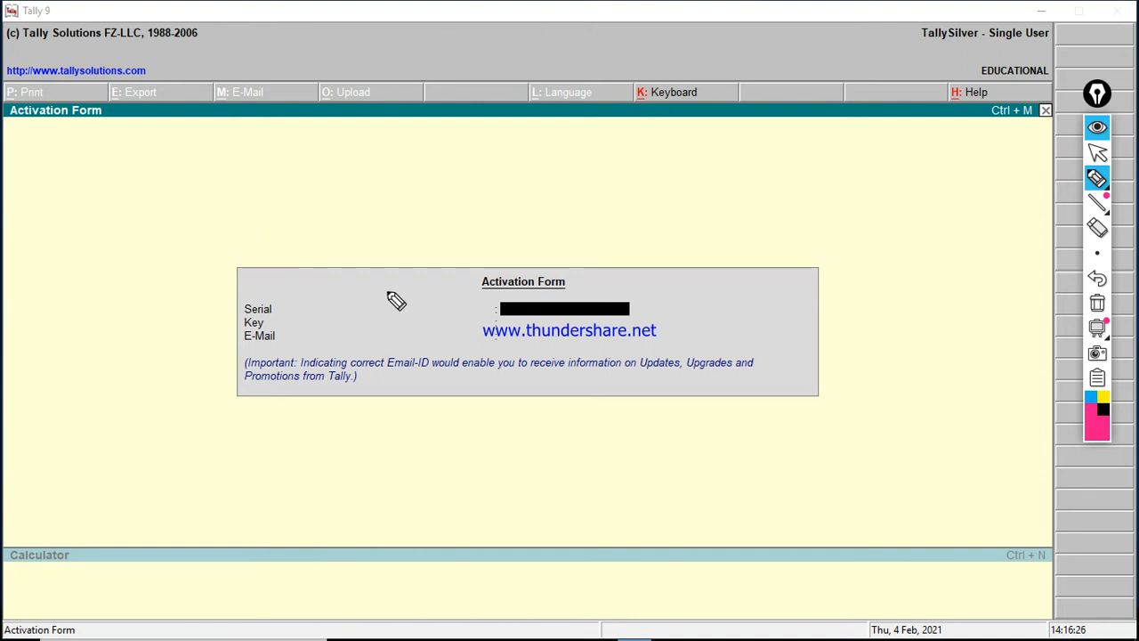
pyautogui.moveTo(471, 298); pyautogui.dragTo(523, 283)
pyautogui.moveTo(477, 312); pyautogui.dragTo(513, 305)
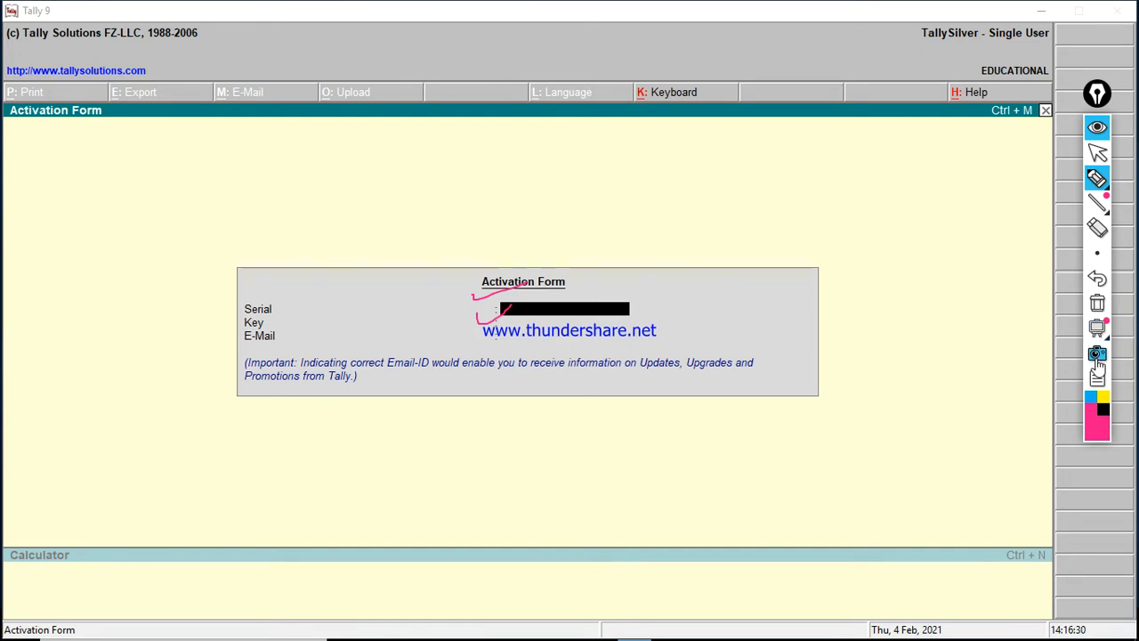
pyautogui.click(1097, 302)
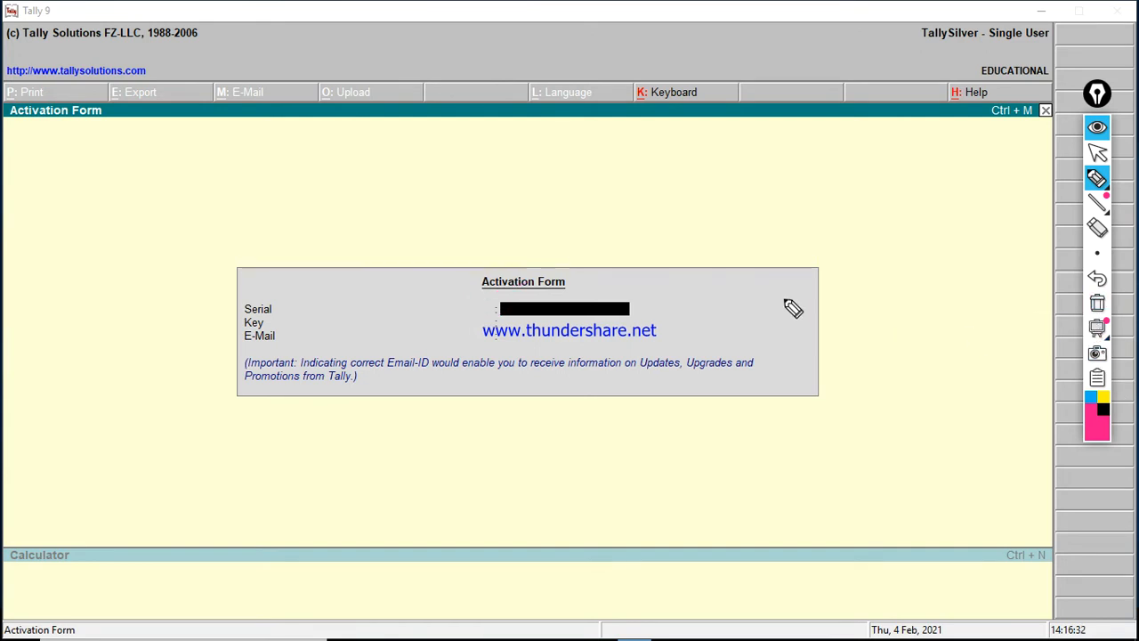
pyautogui.rightClick(784, 299)
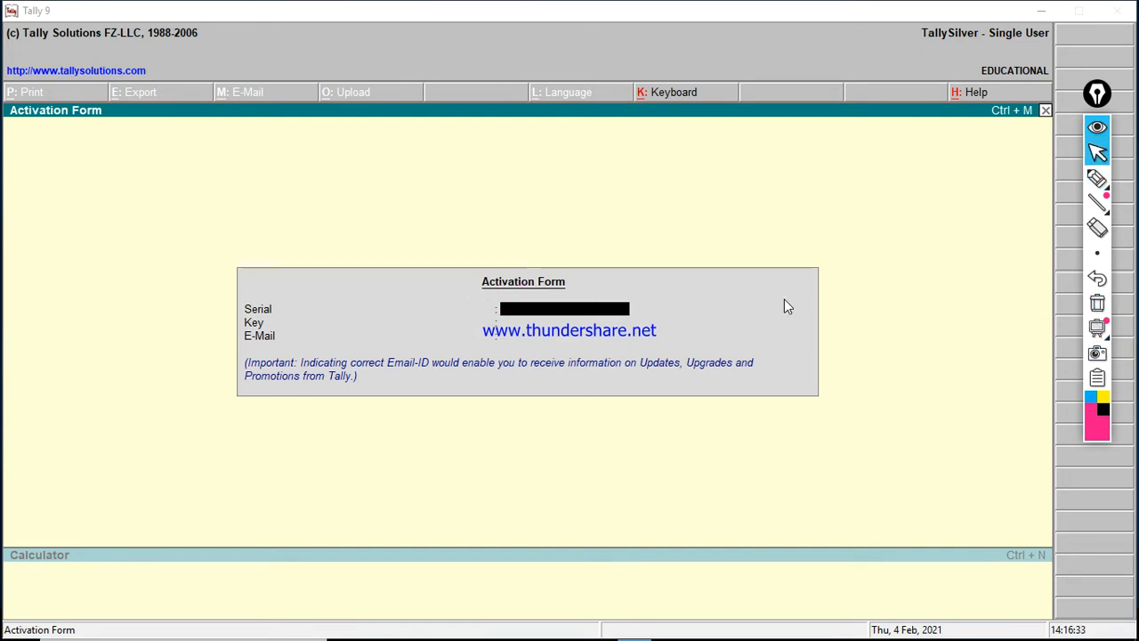
pyautogui.click(828, 250)
# Step: Dismiss the activation form and open the Company Info menu with Alt+F3
pyautogui.press('Escape')
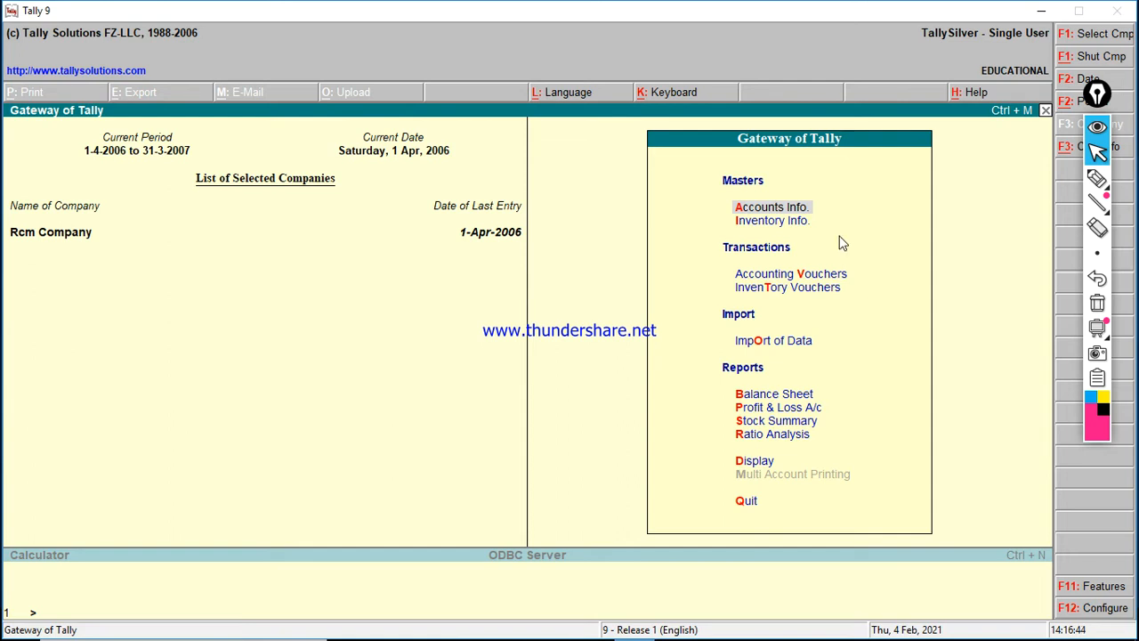
pyautogui.hotkey('alt', 'F3')
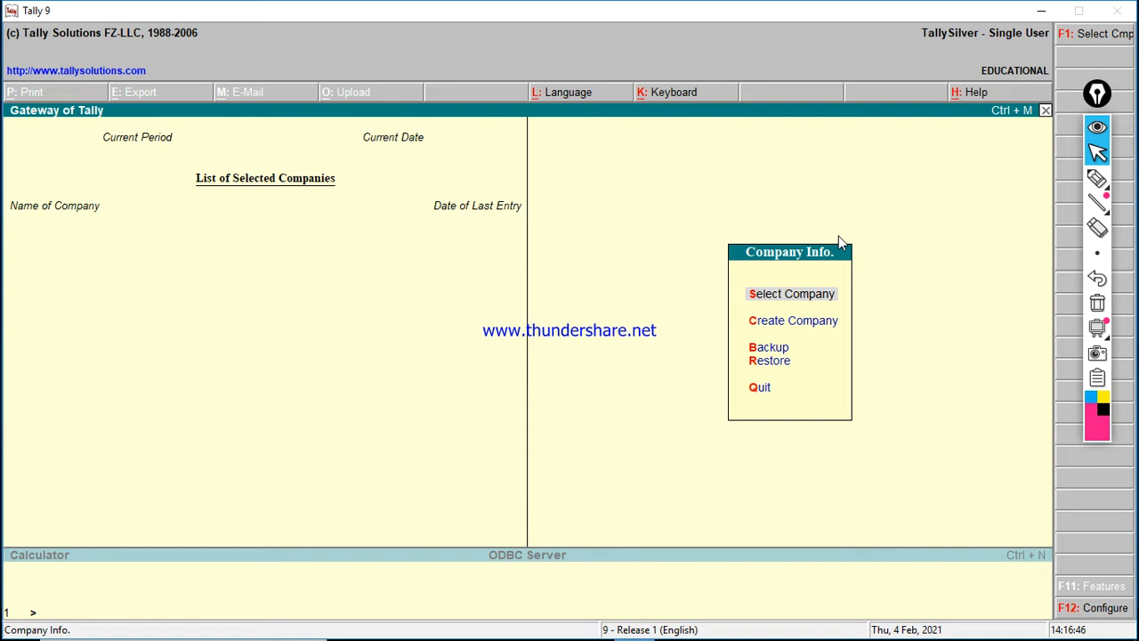
pyautogui.press('Down')
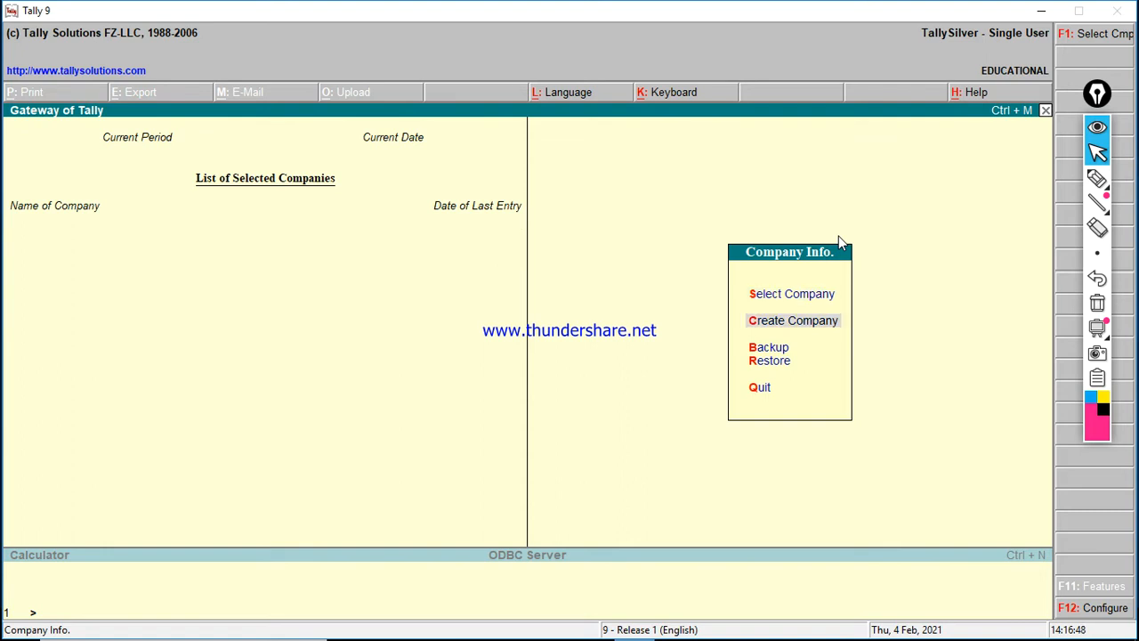
# Step: Mark the Select Company, Create Company and Backup/Restore options on screen, then choose Create Company
pyautogui.moveTo(1102, 181)
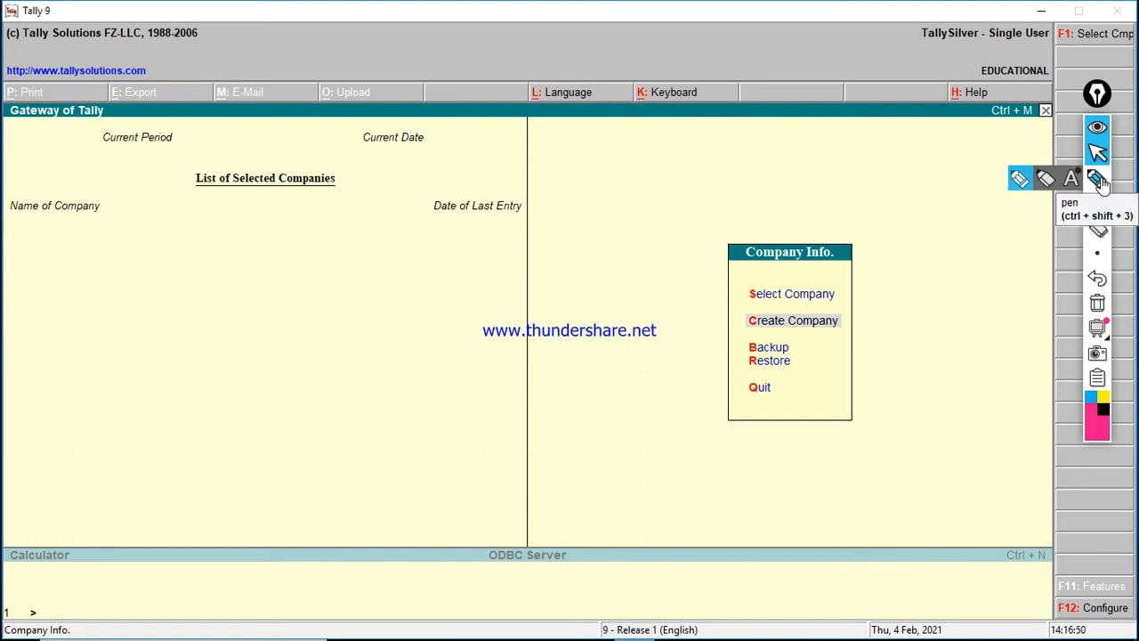
pyautogui.click(1102, 181)
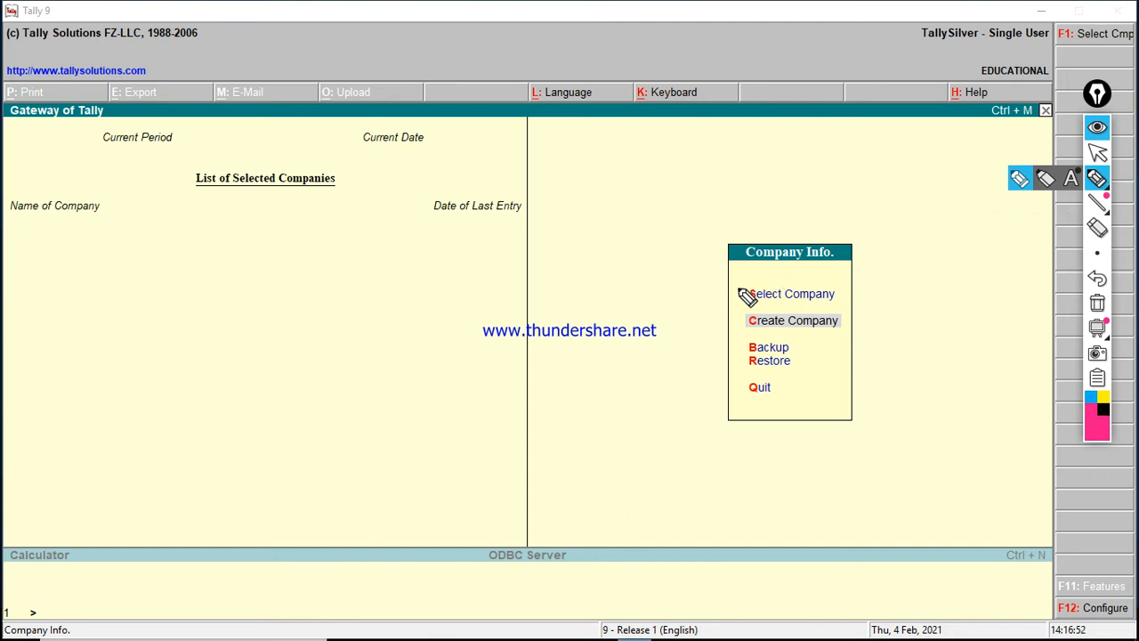
pyautogui.moveTo(728, 287); pyautogui.dragTo(771, 276)
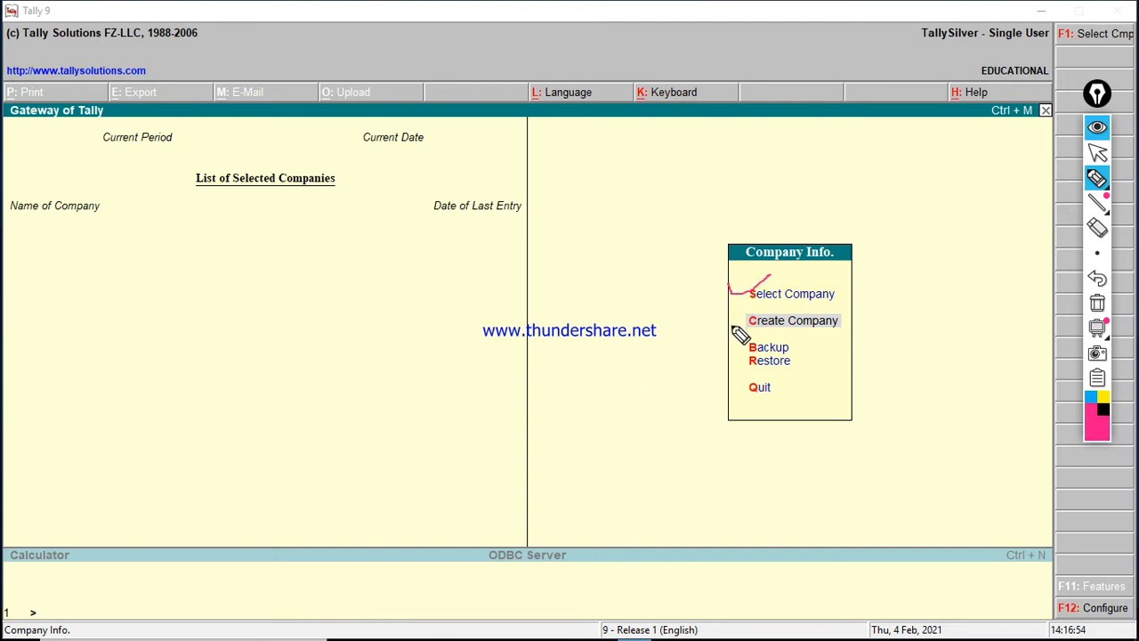
pyautogui.moveTo(730, 314); pyautogui.dragTo(767, 306)
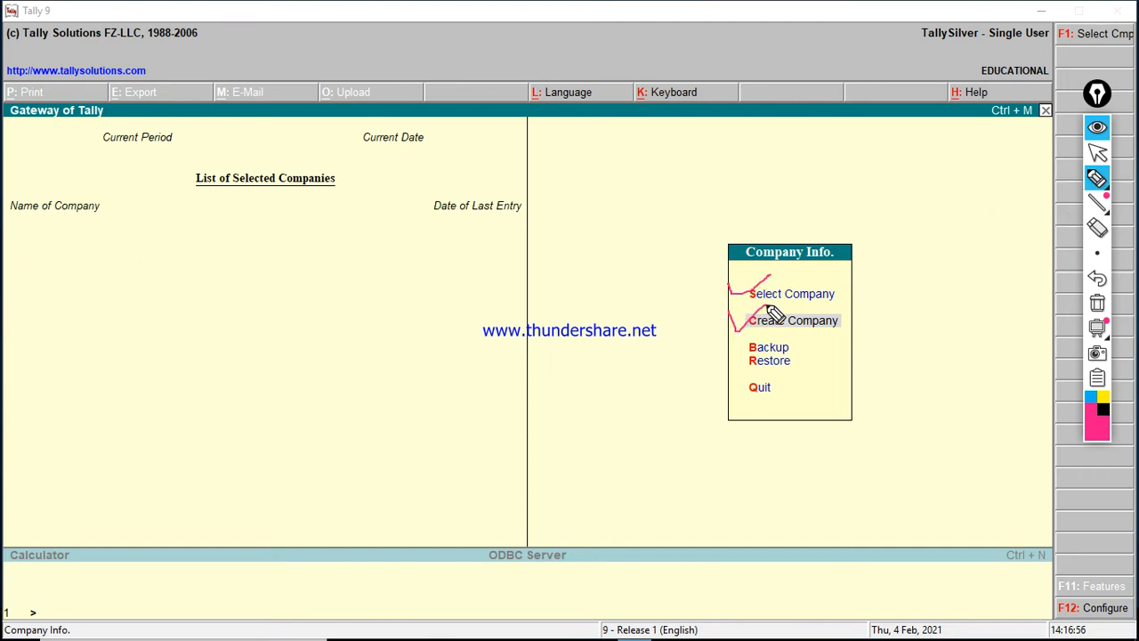
pyautogui.moveTo(730, 343)
pyautogui.mouseDown()
pyautogui.moveTo(769, 327)
pyautogui.moveTo(740, 369)
pyautogui.moveTo(767, 349)
pyautogui.mouseUp()
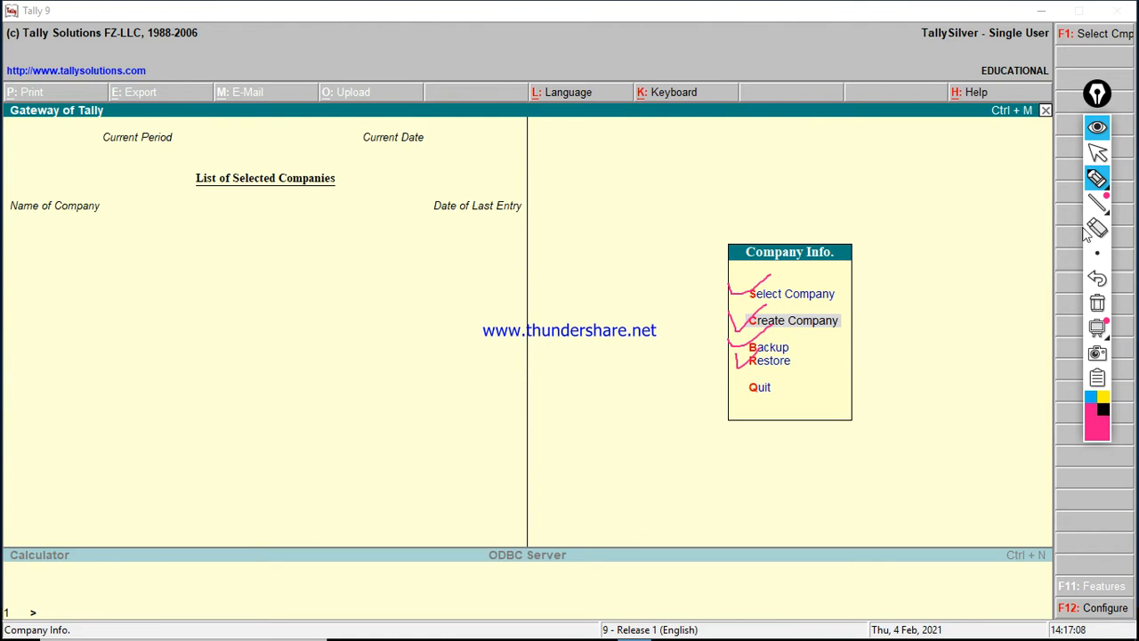
pyautogui.click(1097, 303)
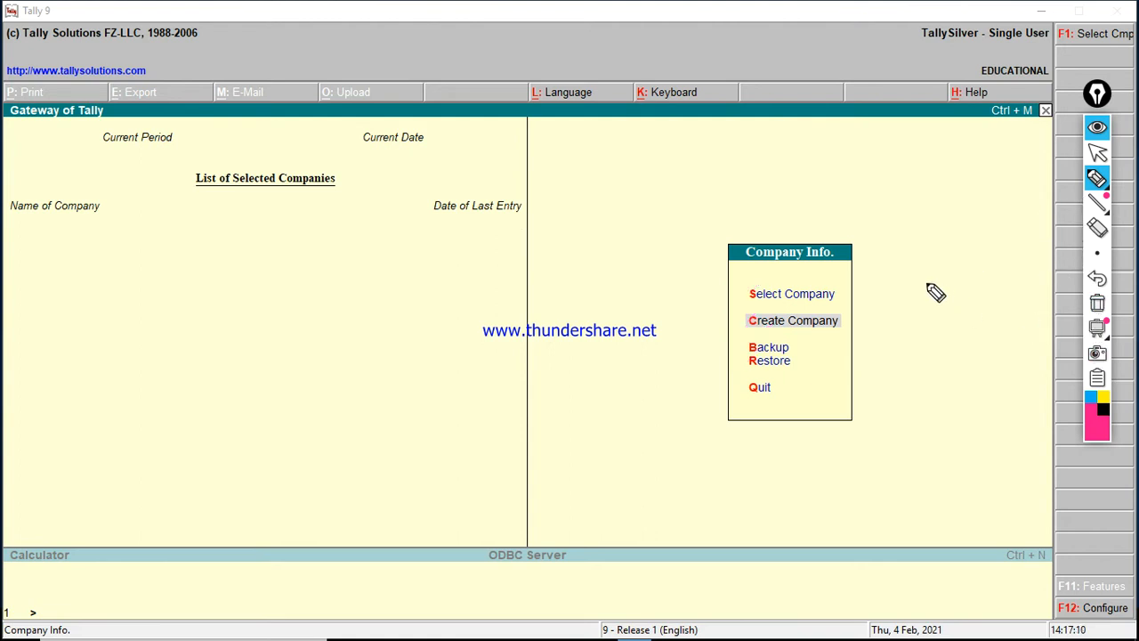
pyautogui.click(1097, 153)
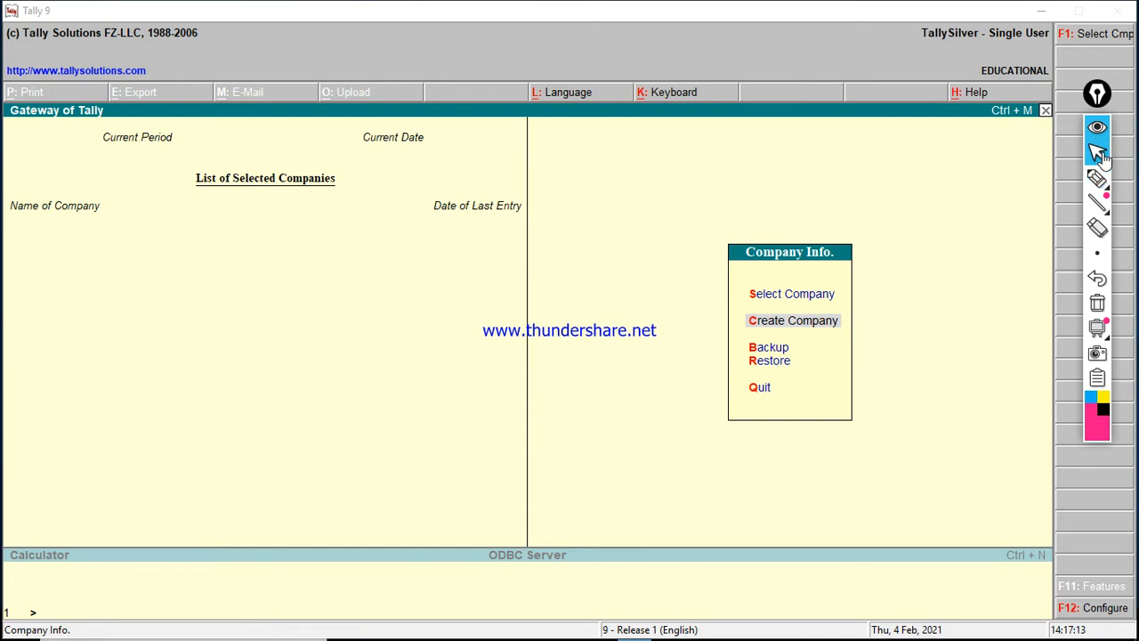
pyautogui.click(818, 323)
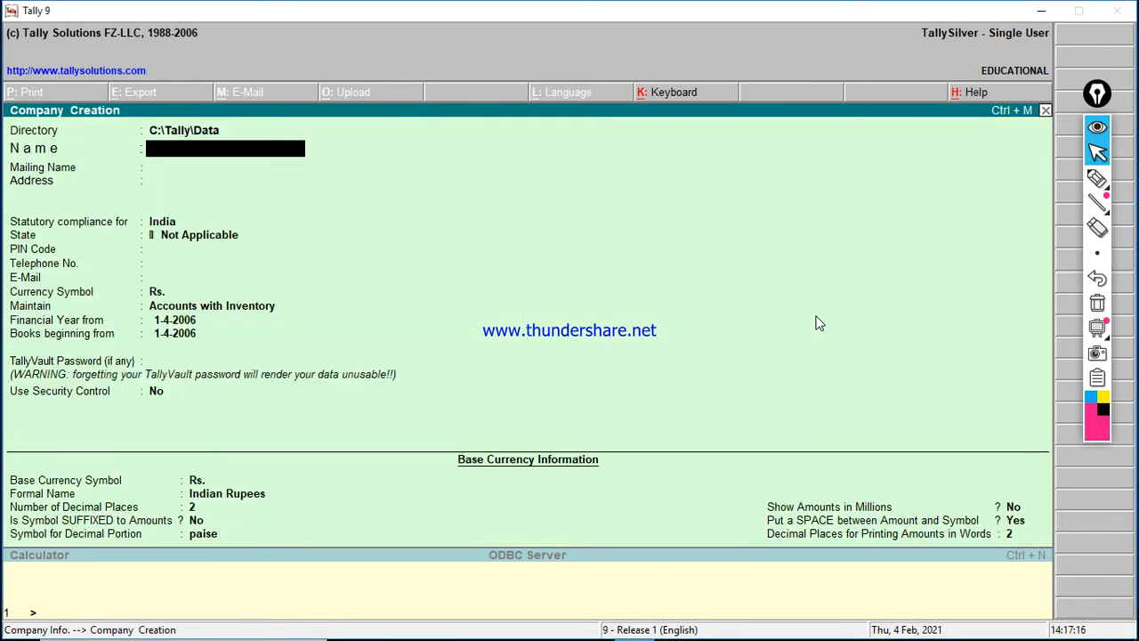
# Step: Name the company TDS COMPANY-2021 with address SIRATHU
pyautogui.press('capslock')
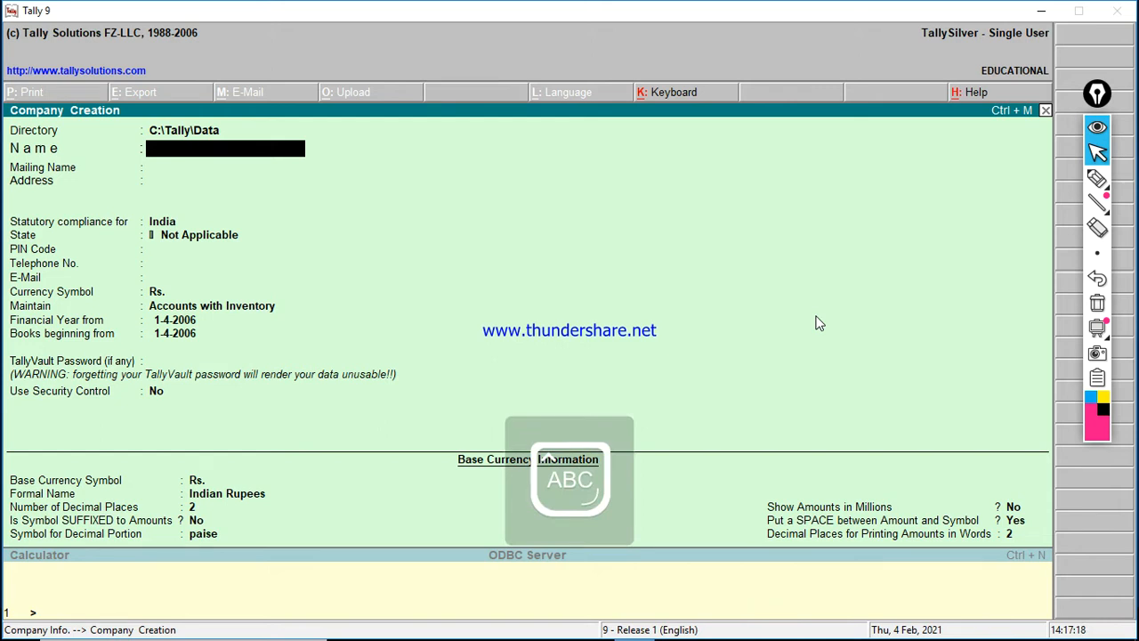
pyautogui.write('TDS')
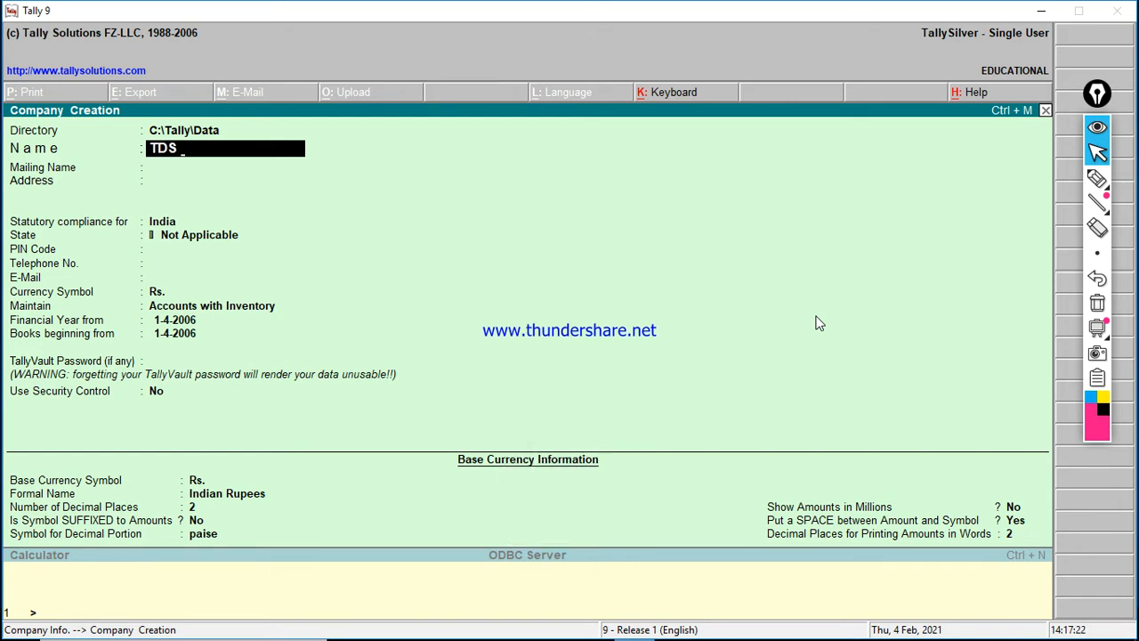
pyautogui.write(' COMPANY-2021')
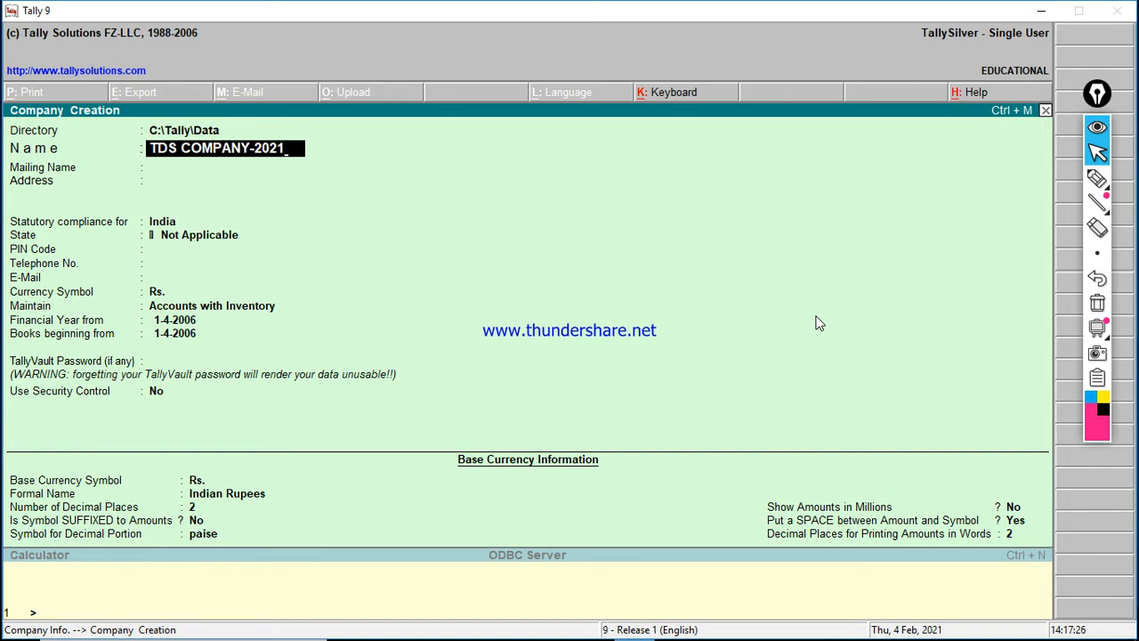
pyautogui.press('Return')
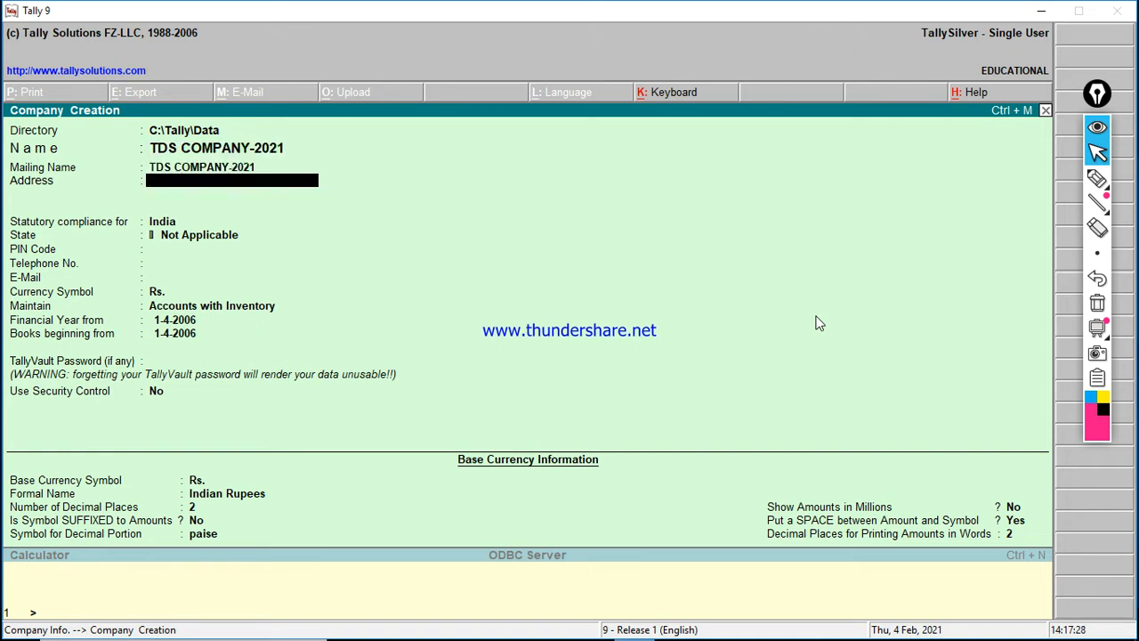
pyautogui.write('SIRATHU')
pyautogui.press('Return')
pyautogui.press('Return')
pyautogui.press('Return')
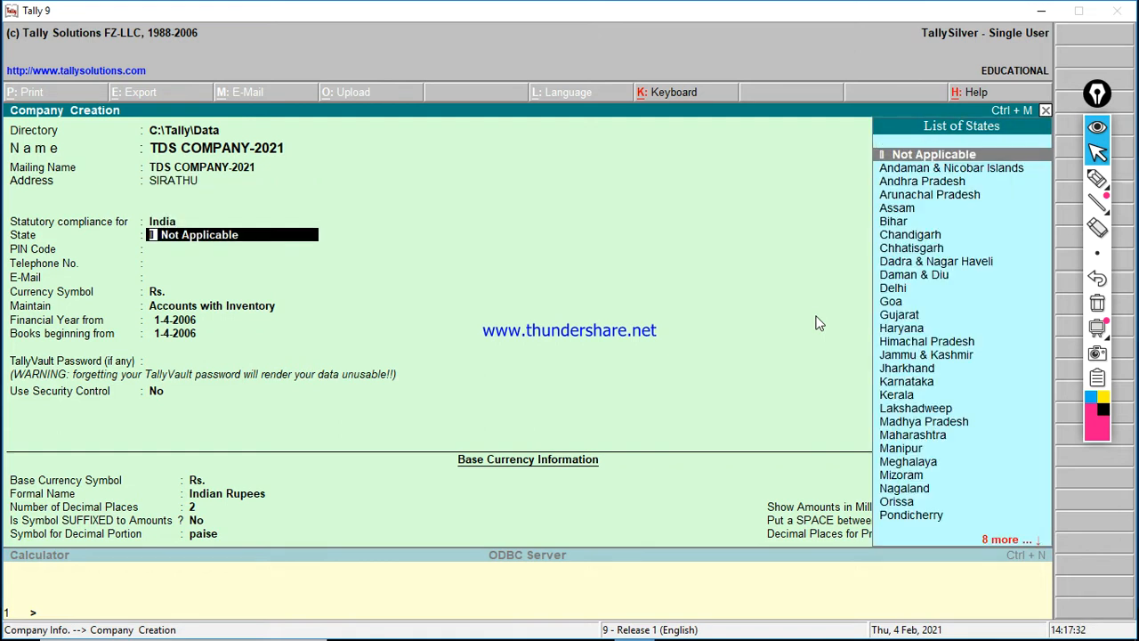
# Step: Set state Uttar Pradesh and PIN 212217, then accept the new company
pyautogui.write('U')
pyautogui.press('Down')
pyautogui.press('Down')
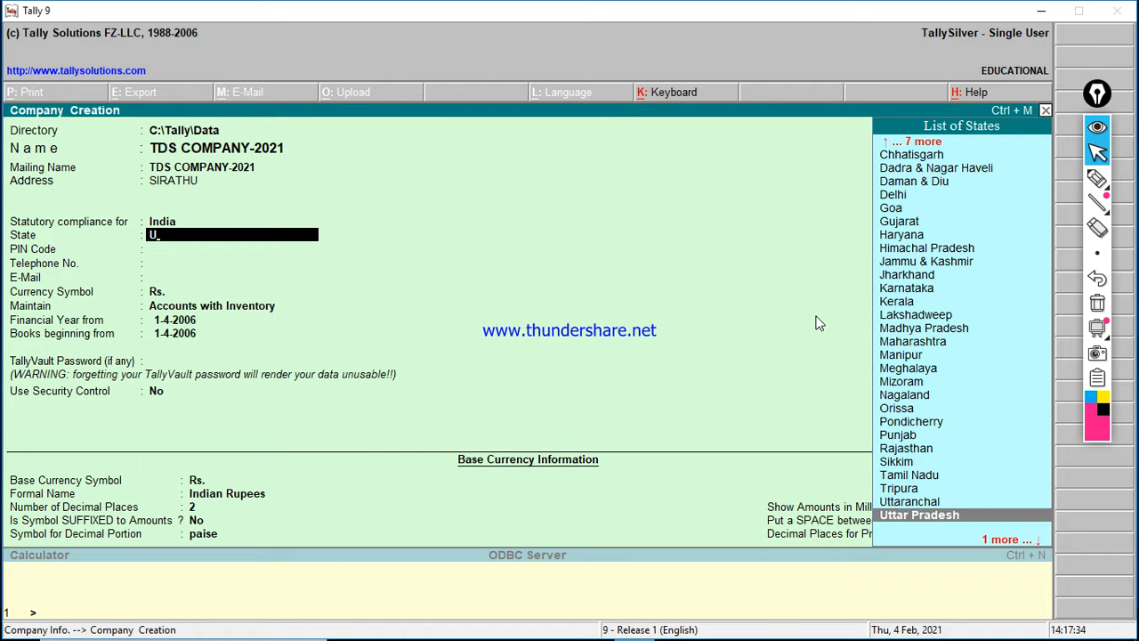
pyautogui.press('Return')
pyautogui.write('2122')
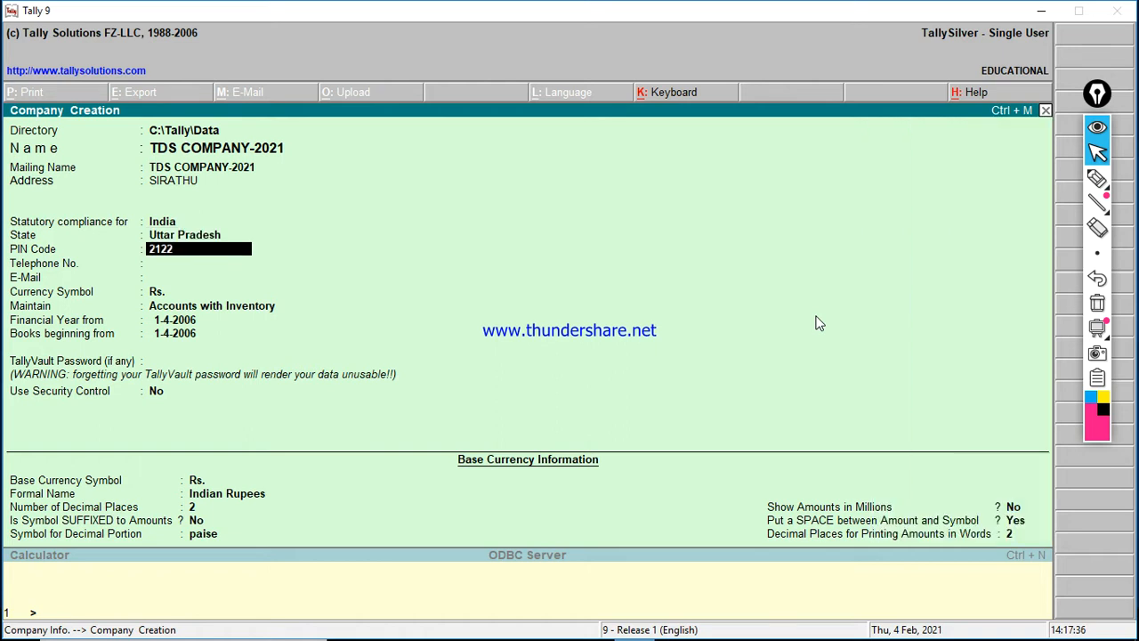
pyautogui.press('Return')
pyautogui.press('Return')
pyautogui.press('Return')
pyautogui.press('Return')
pyautogui.press('Return')
pyautogui.press('Return')
pyautogui.press('Return')
pyautogui.press('Return')
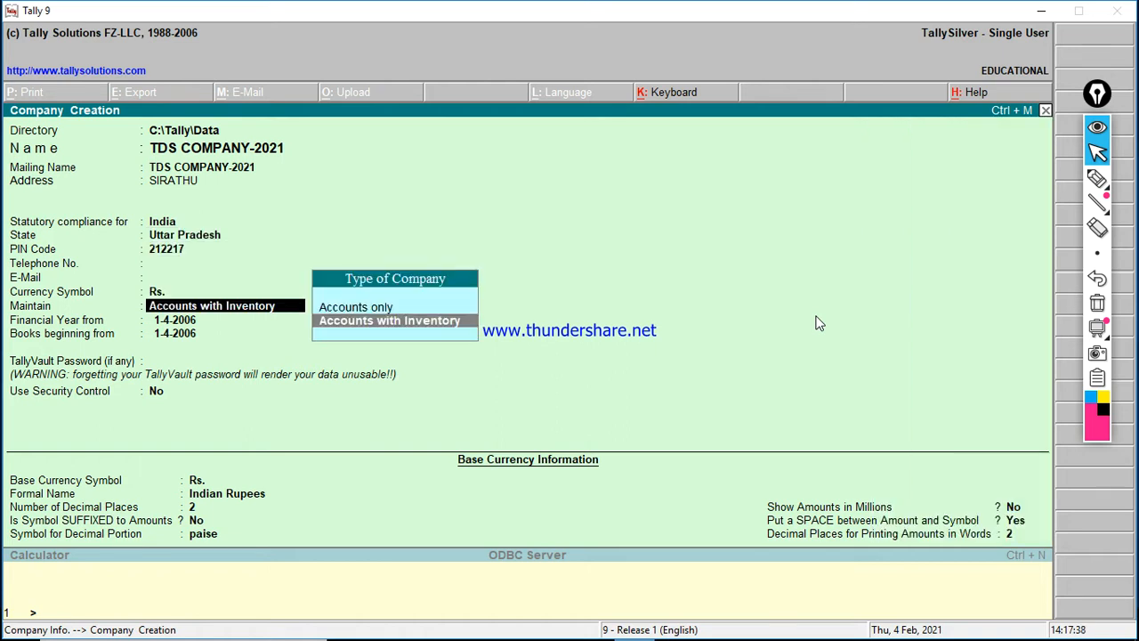
pyautogui.press('Return')
pyautogui.press('Return')
pyautogui.press('Return')
pyautogui.press('Return')
pyautogui.press('Return')
pyautogui.press('Return')
pyautogui.press('Return')
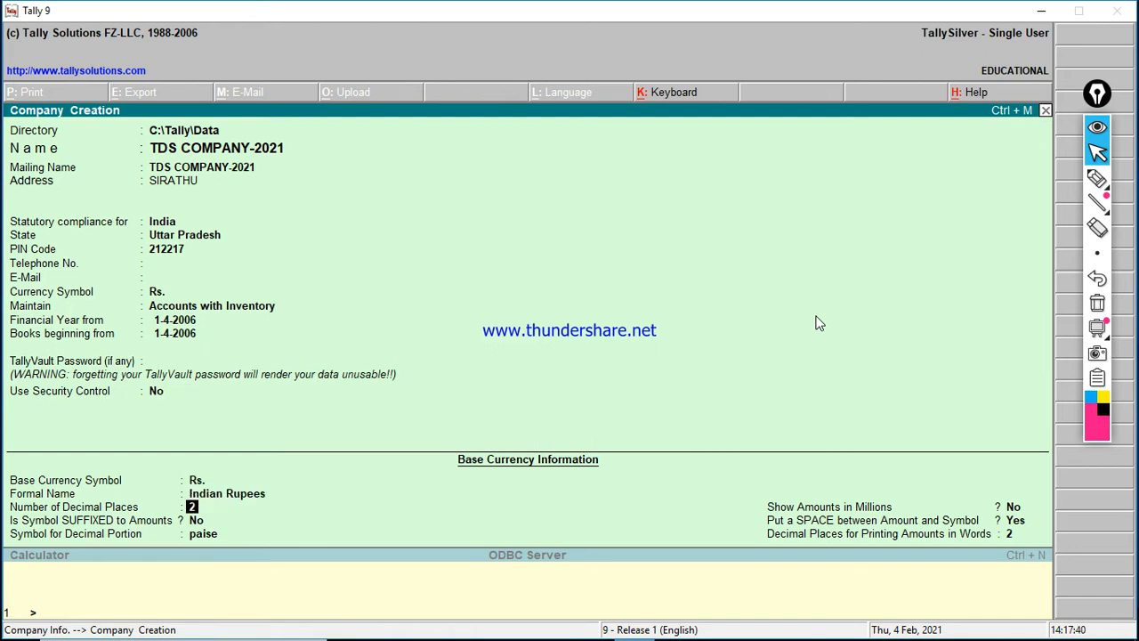
pyautogui.press('Return')
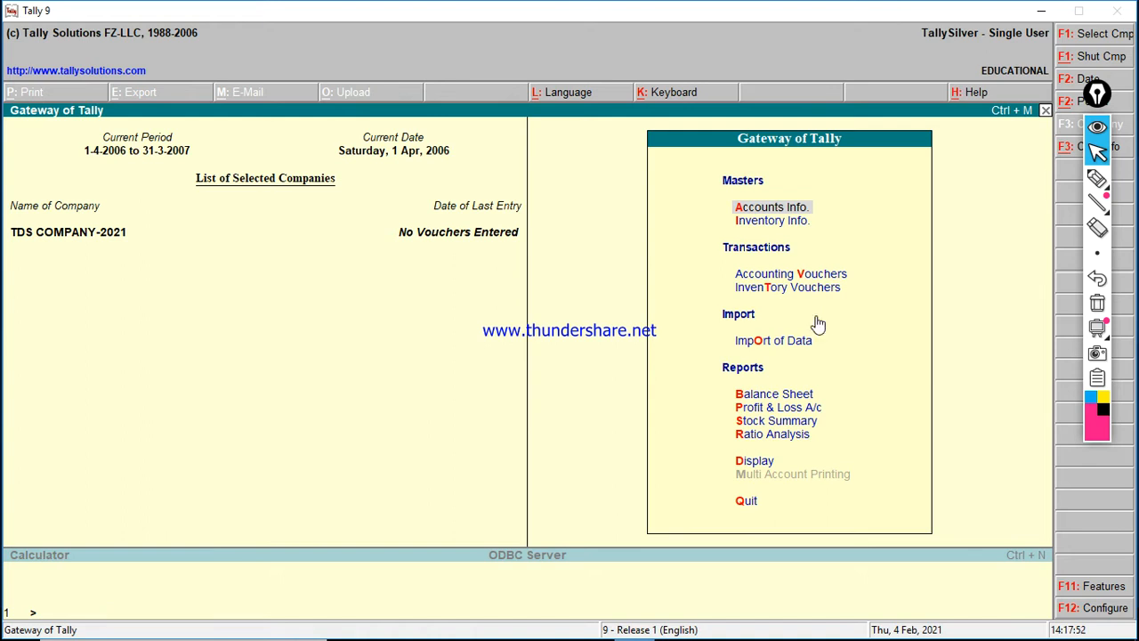
# Step: Go to Statutory & Taxation in the F11 Company Features menu
pyautogui.press('XF86MonBrightnessDown')
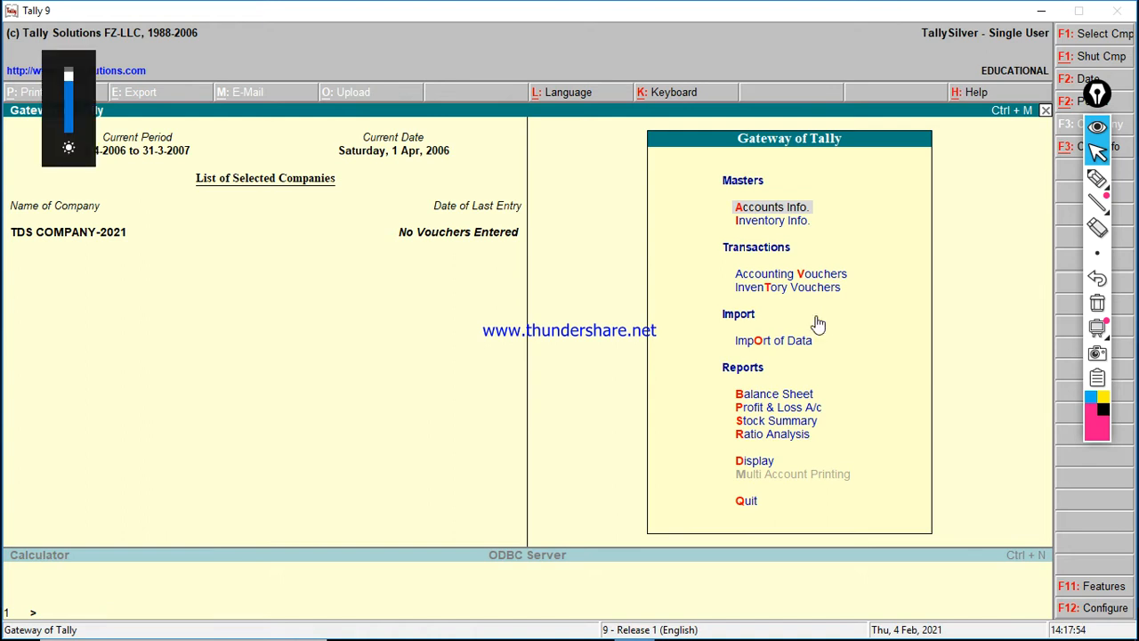
pyautogui.press('F11')
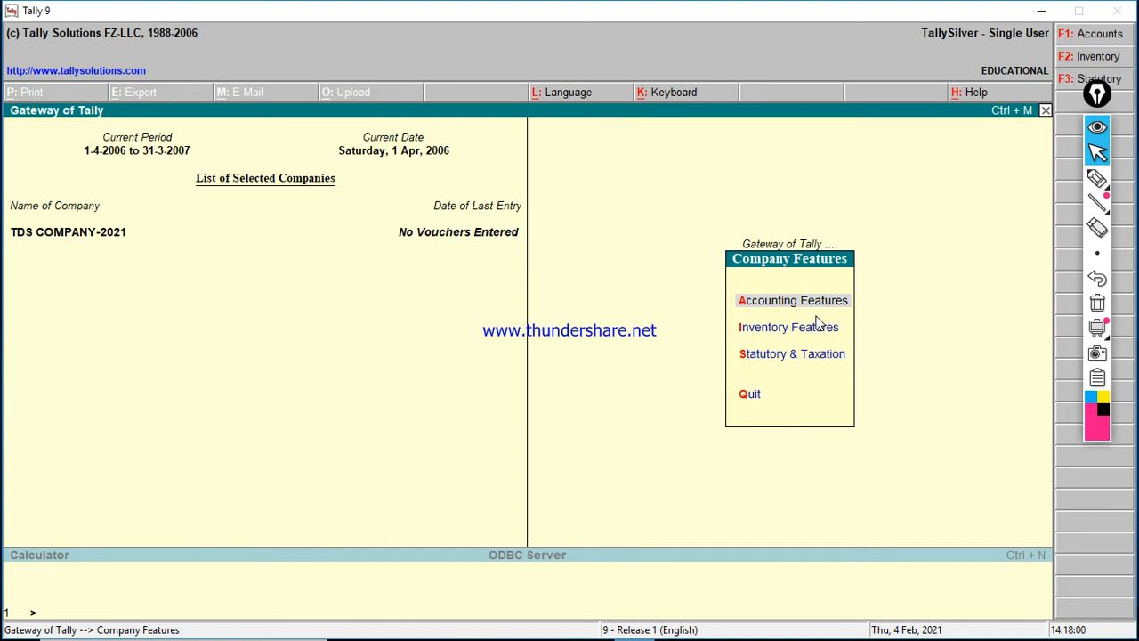
pyautogui.press('Down')
pyautogui.press('Down')
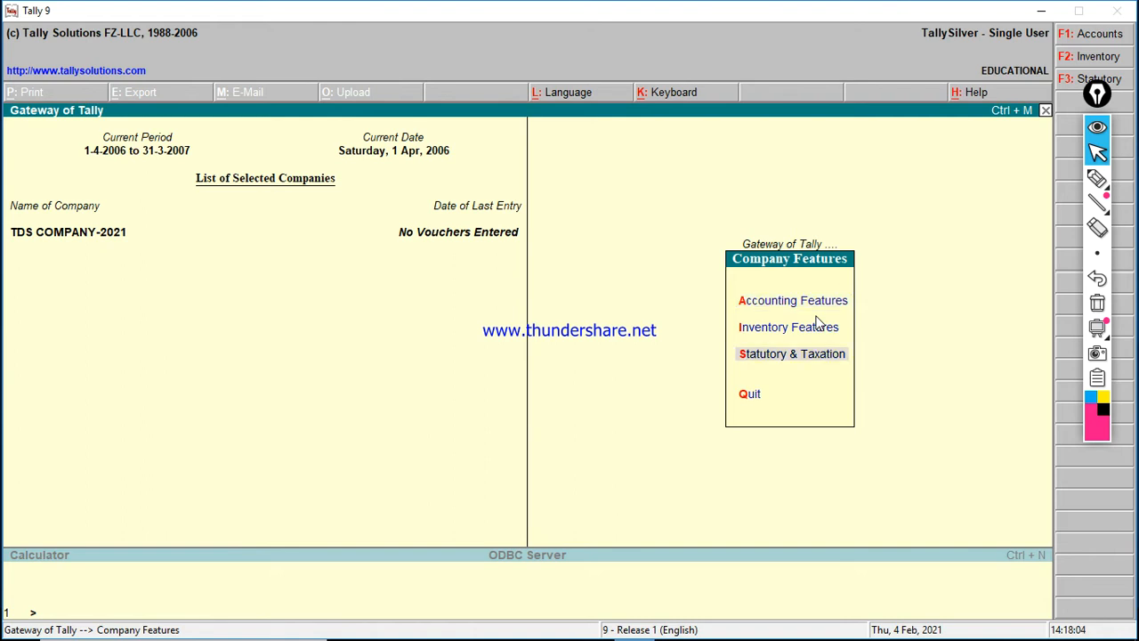
pyautogui.press('Return')
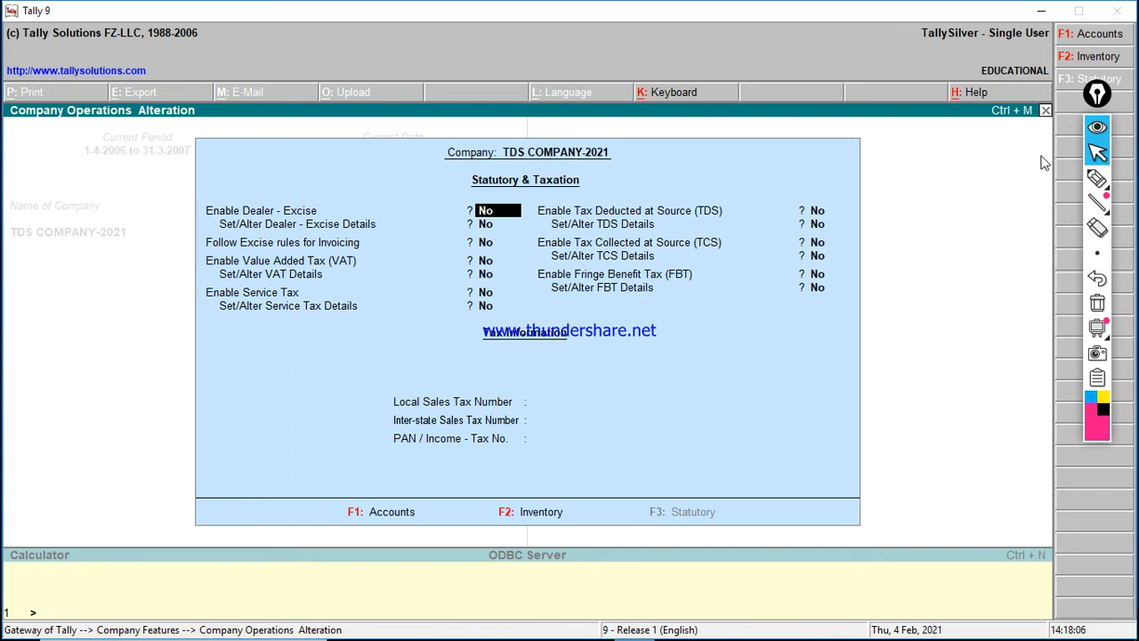
# Step: Annotate the TDS setting on screen, then clear the annotations
pyautogui.click(1098, 178)
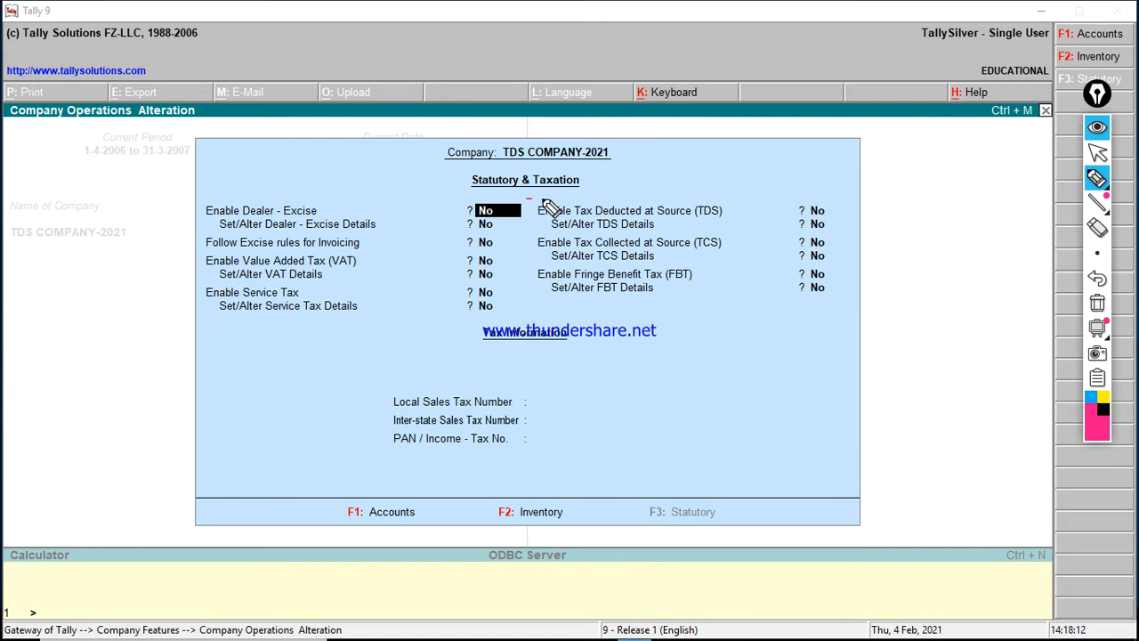
pyautogui.moveTo(544, 200); pyautogui.dragTo(707, 197)
pyautogui.moveTo(790, 194)
pyautogui.mouseDown()
pyautogui.moveTo(831, 196)
pyautogui.moveTo(835, 228)
pyautogui.moveTo(532, 231)
pyautogui.moveTo(536, 197)
pyautogui.mouseUp()
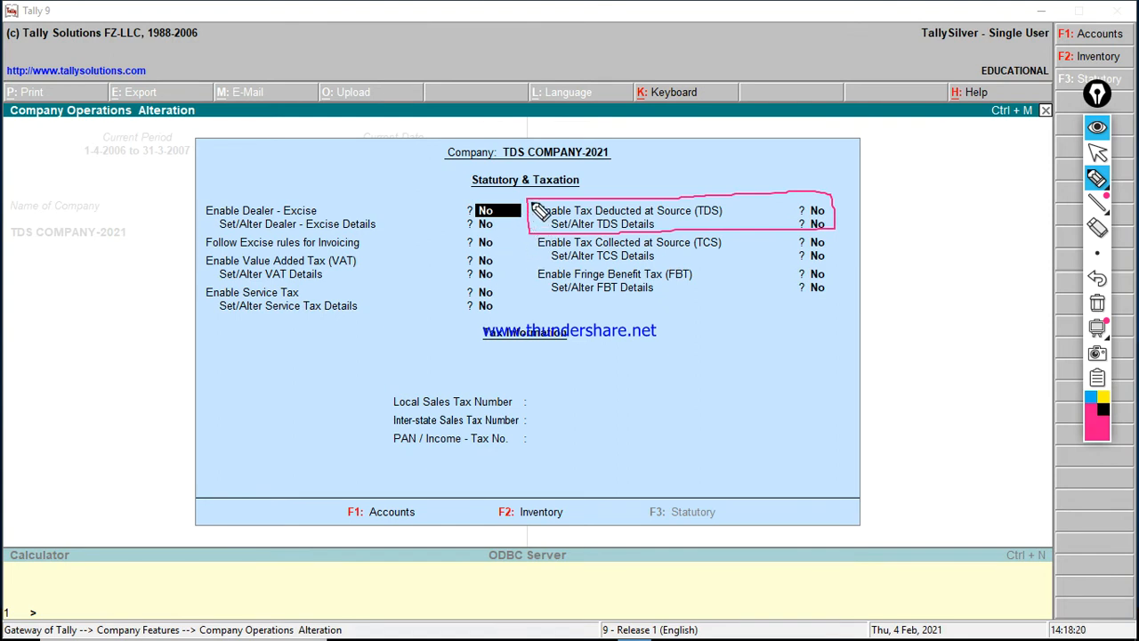
pyautogui.moveTo(532, 205); pyautogui.dragTo(556, 199)
pyautogui.click(1098, 302)
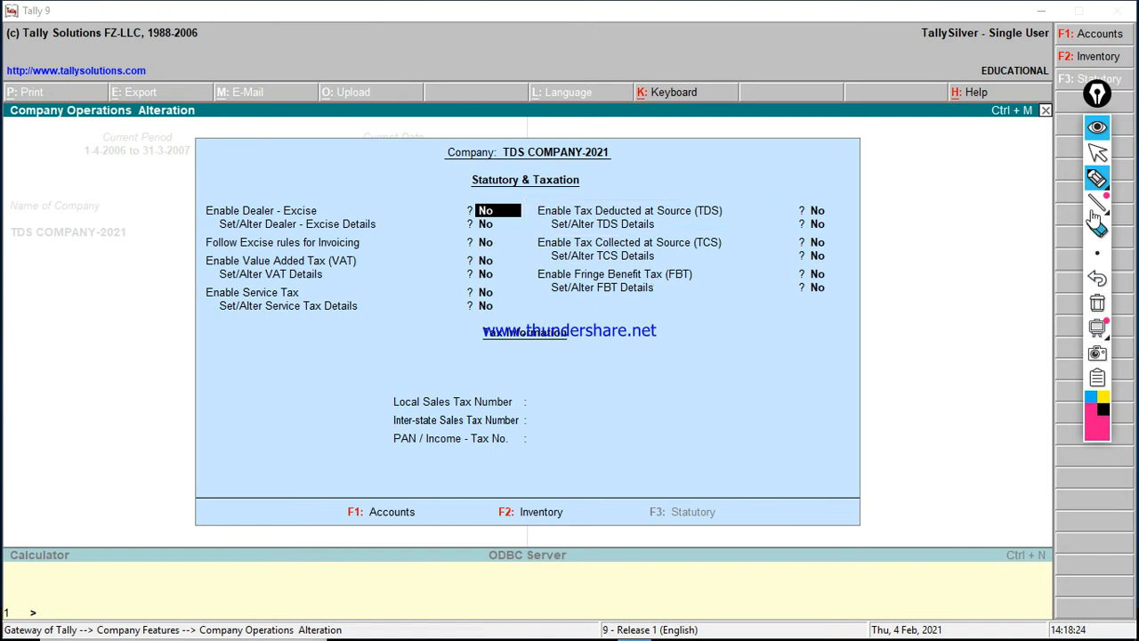
pyautogui.moveTo(1097, 176)
pyautogui.click(1097, 153)
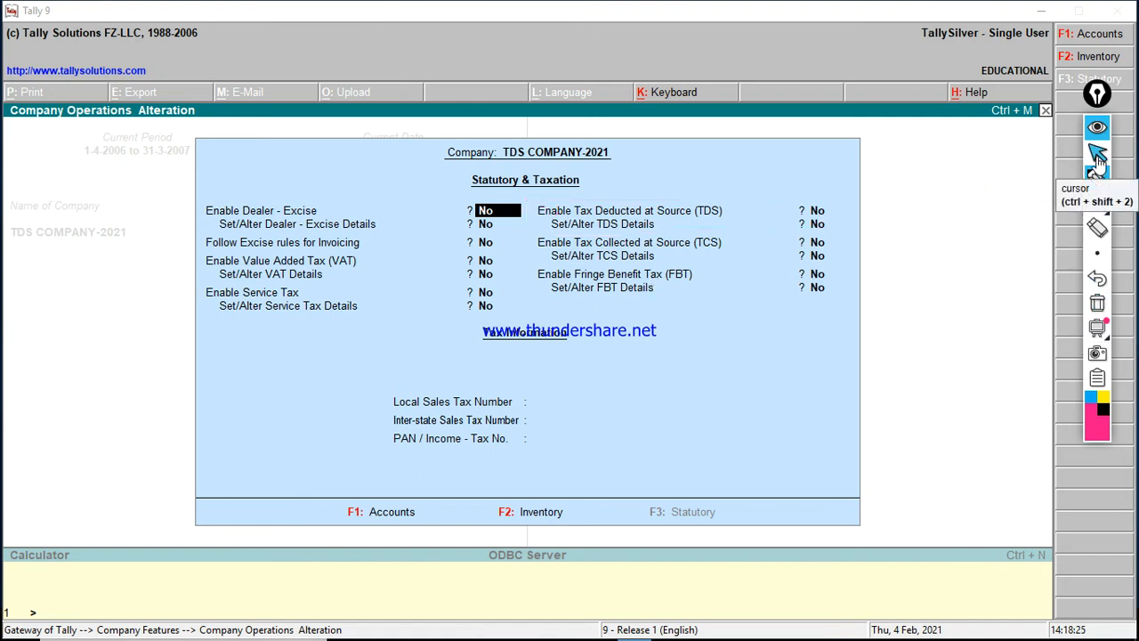
# Step: Set Enable Tax Deducted at Source (TDS) to Yes and open the TDS deductor details
pyautogui.click(740, 218)
pyautogui.press('Return')
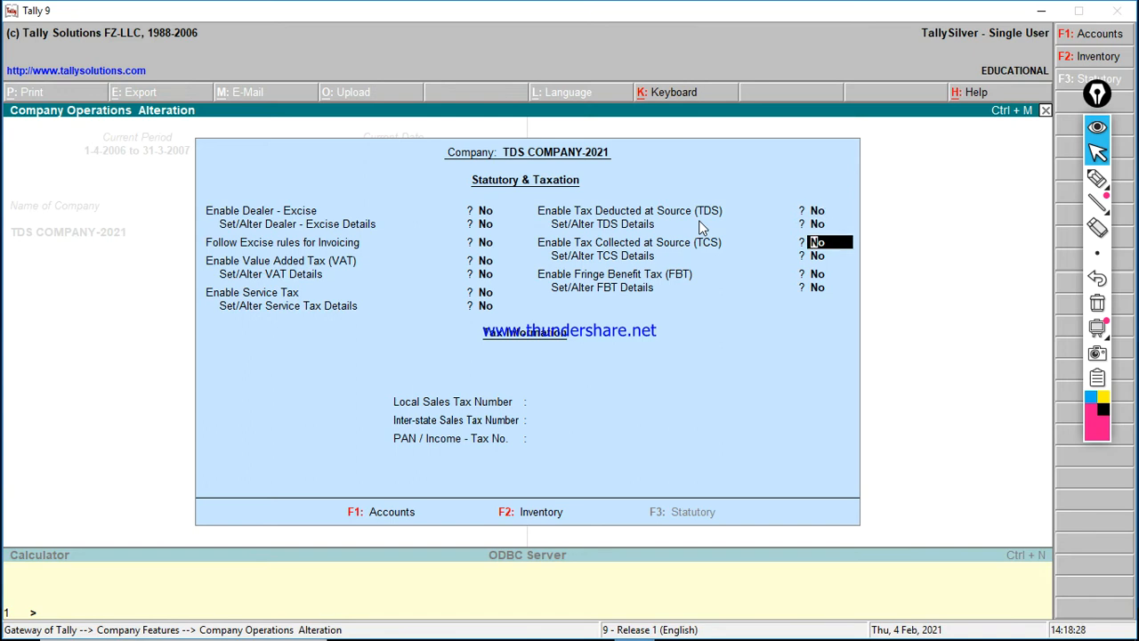
pyautogui.press('Up')
pyautogui.write('y')
pyautogui.press('Return')
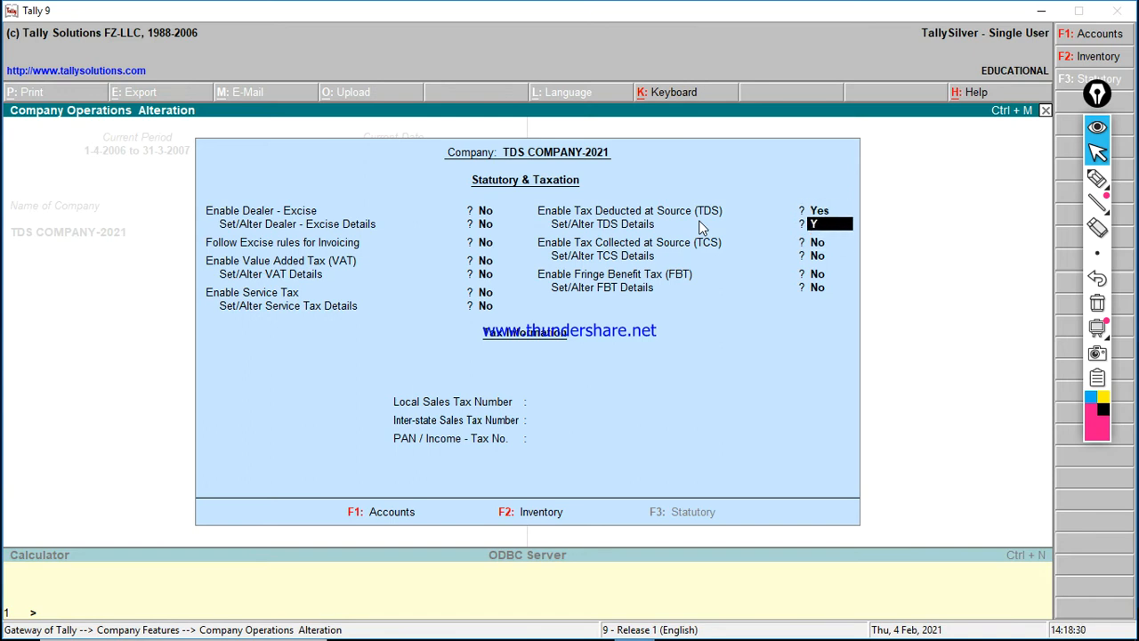
pyautogui.press('Return')
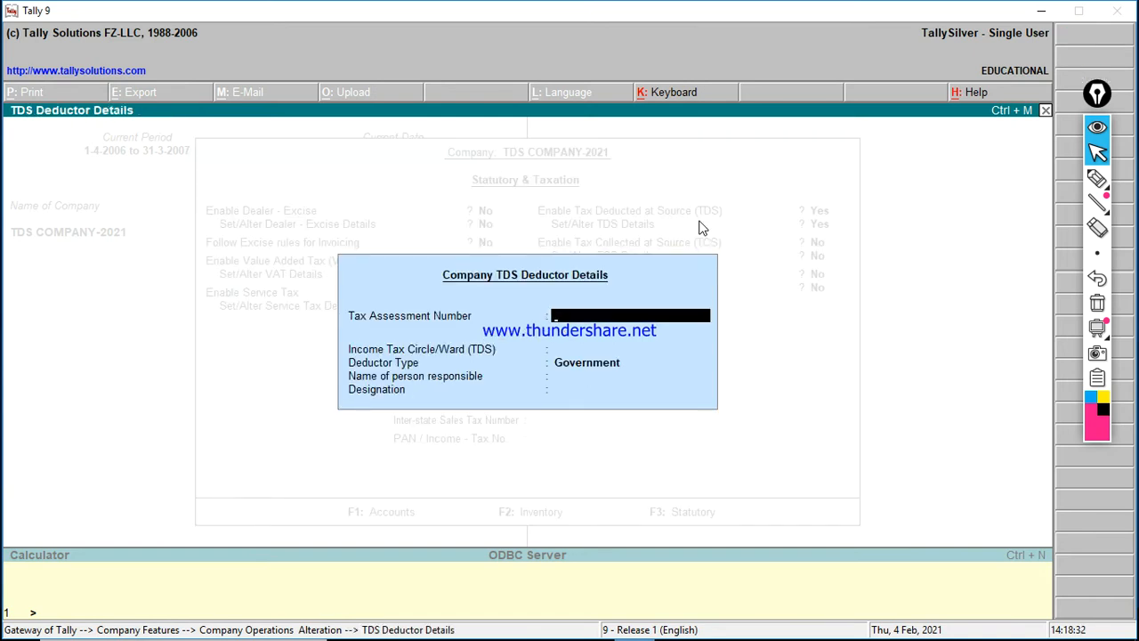
# Step: Enter the tax assessment number, ward TDS and deductor type Others
pyautogui.write('TAN0:4545\\UP')
pyautogui.press('Return')
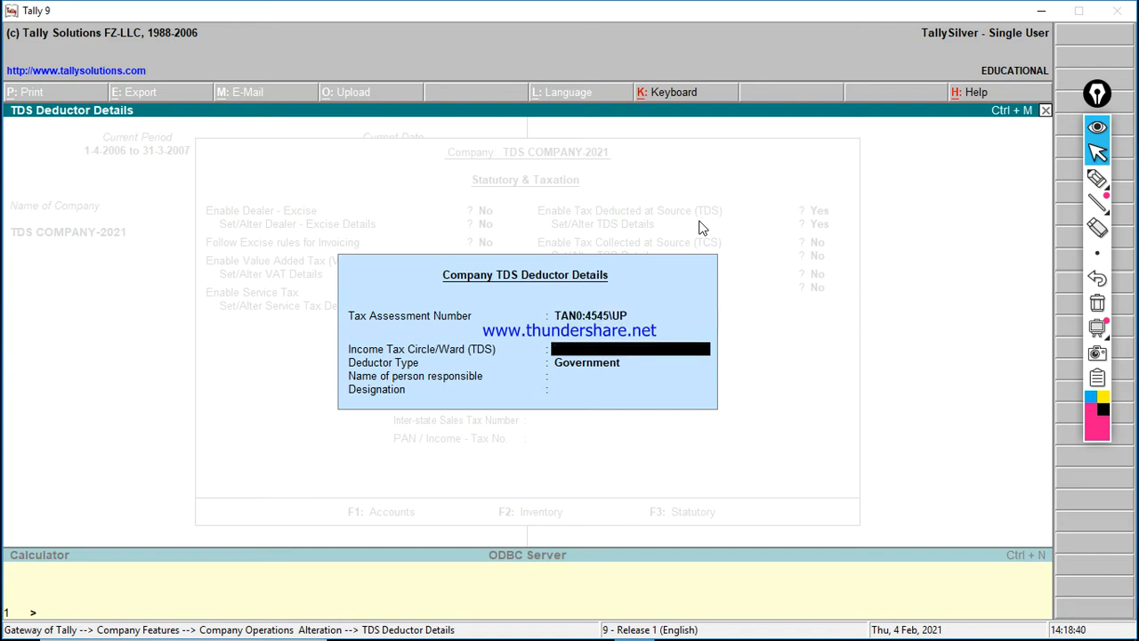
pyautogui.write('TDS')
pyautogui.press('Return')
pyautogui.press('Down')
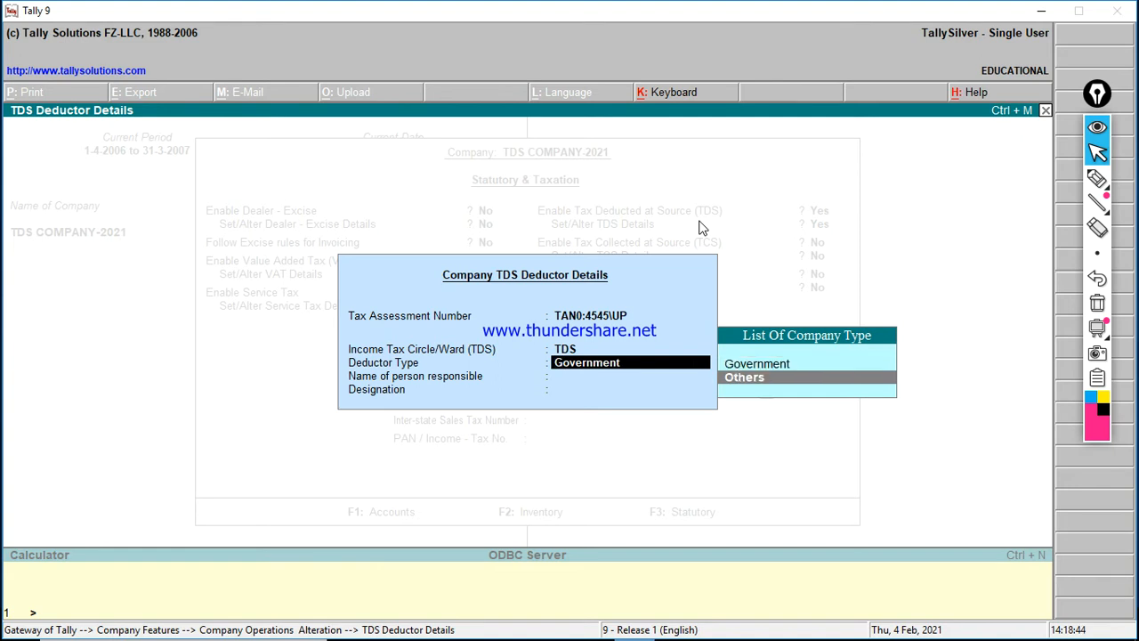
pyautogui.press('Return')
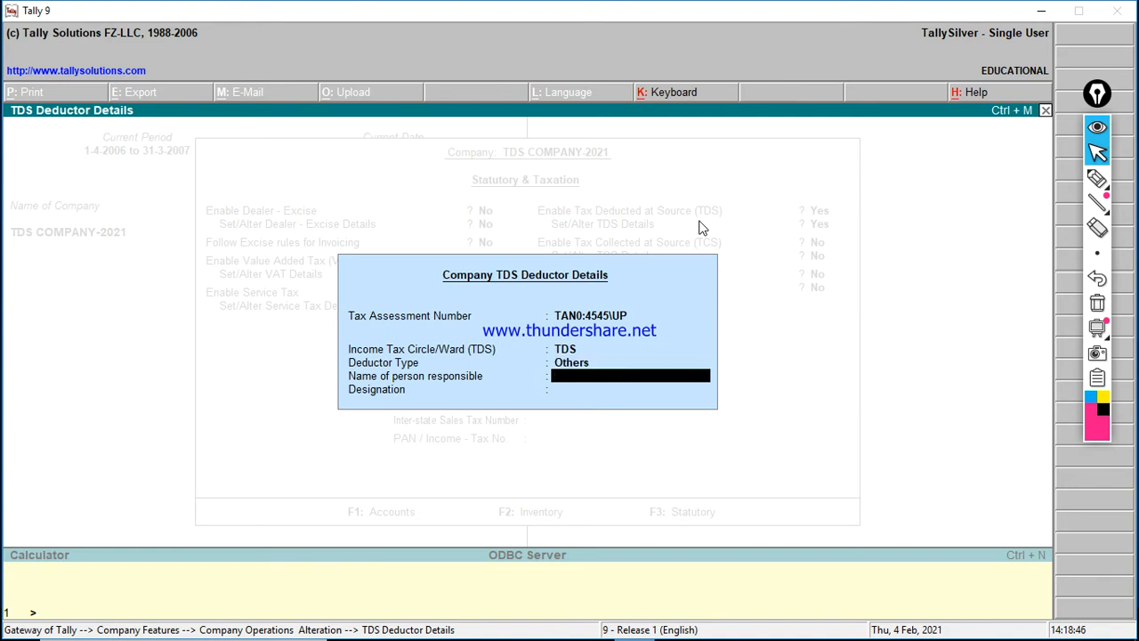
# Step: Enter the responsible person's name and designation ACCOUNT OFFICER
pyautogui.write('MR HP')
pyautogui.press('Return')
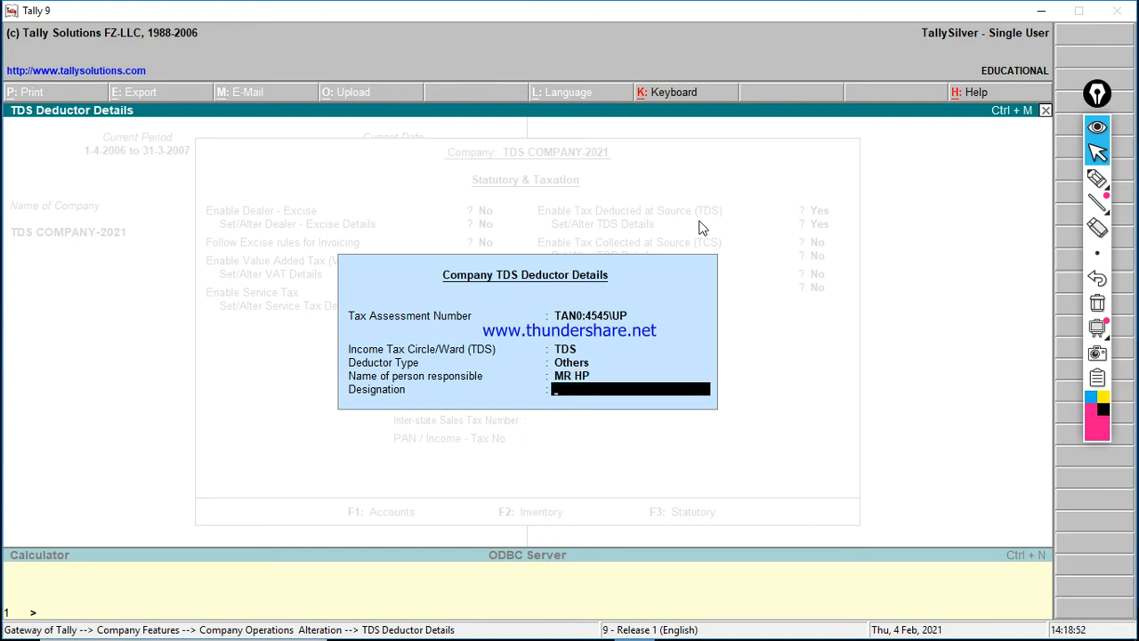
pyautogui.write('ACCOUNT OFFICER')
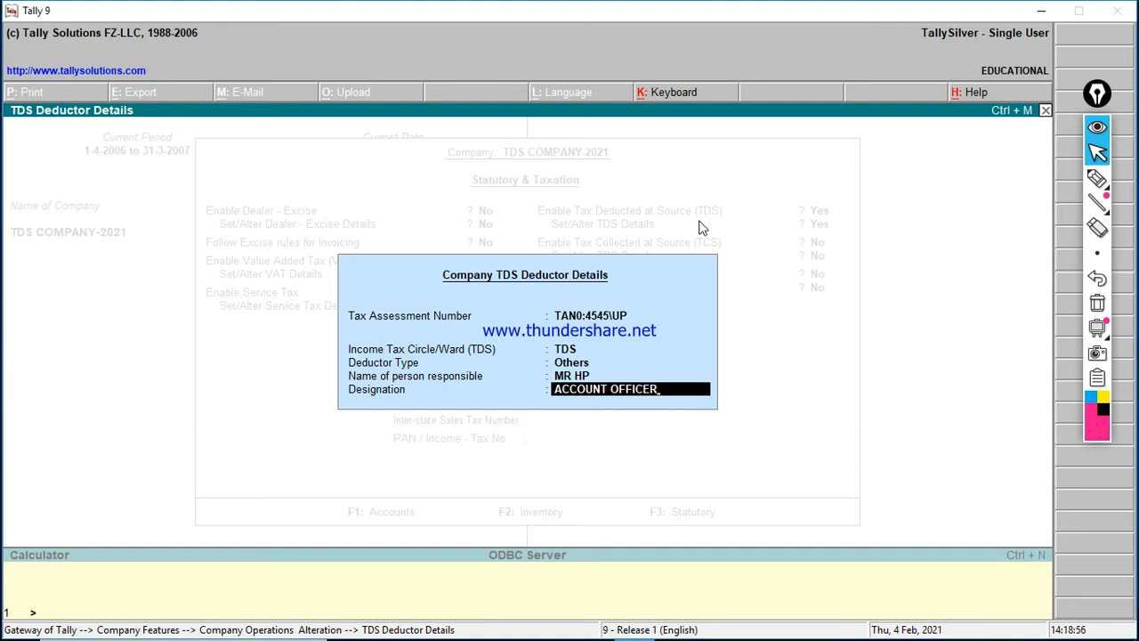
pyautogui.press('Return')
pyautogui.press('Return')
pyautogui.press('Return')
pyautogui.press('Return')
pyautogui.press('Return')
pyautogui.press('Return')
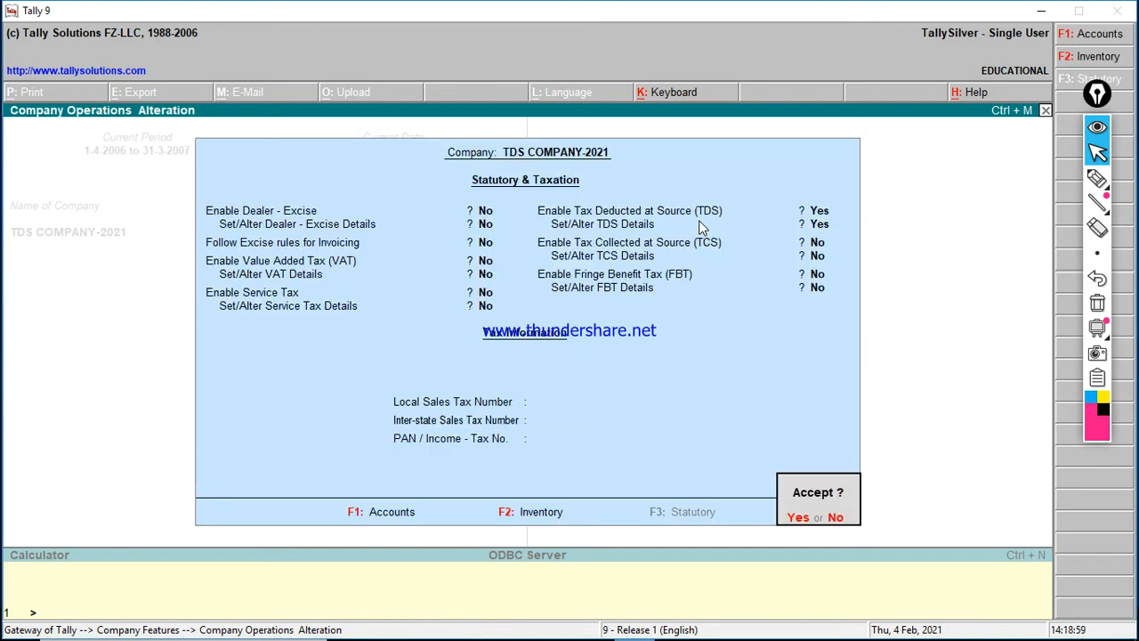
# Step: Accept the TDS settings, return to the Gateway and open Accounting Features
pyautogui.press('Return')
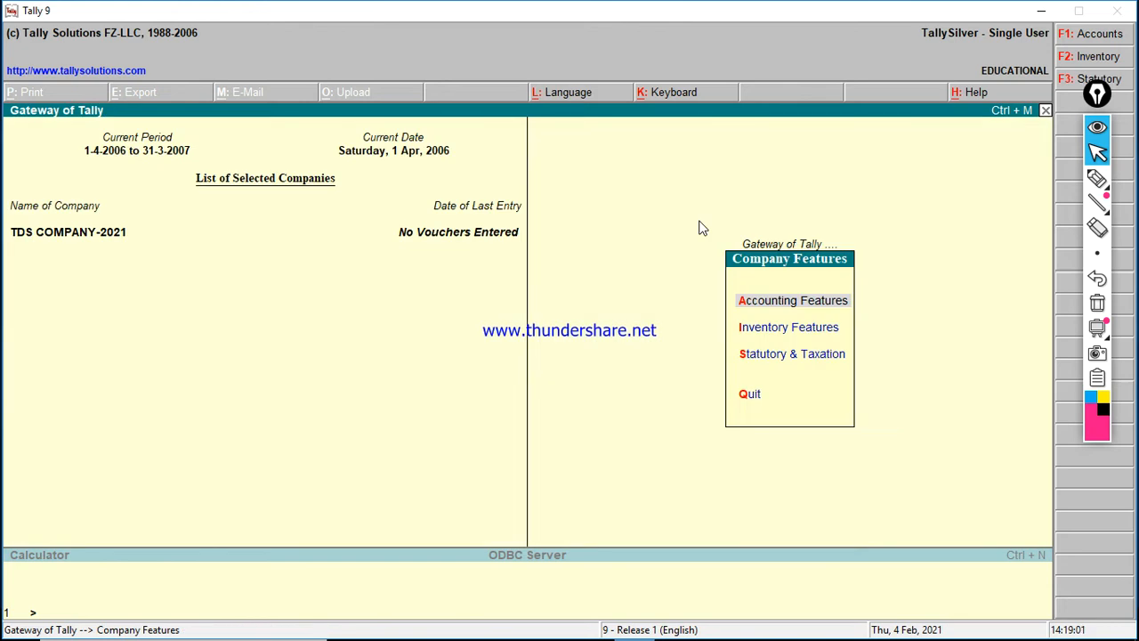
pyautogui.press('Escape')
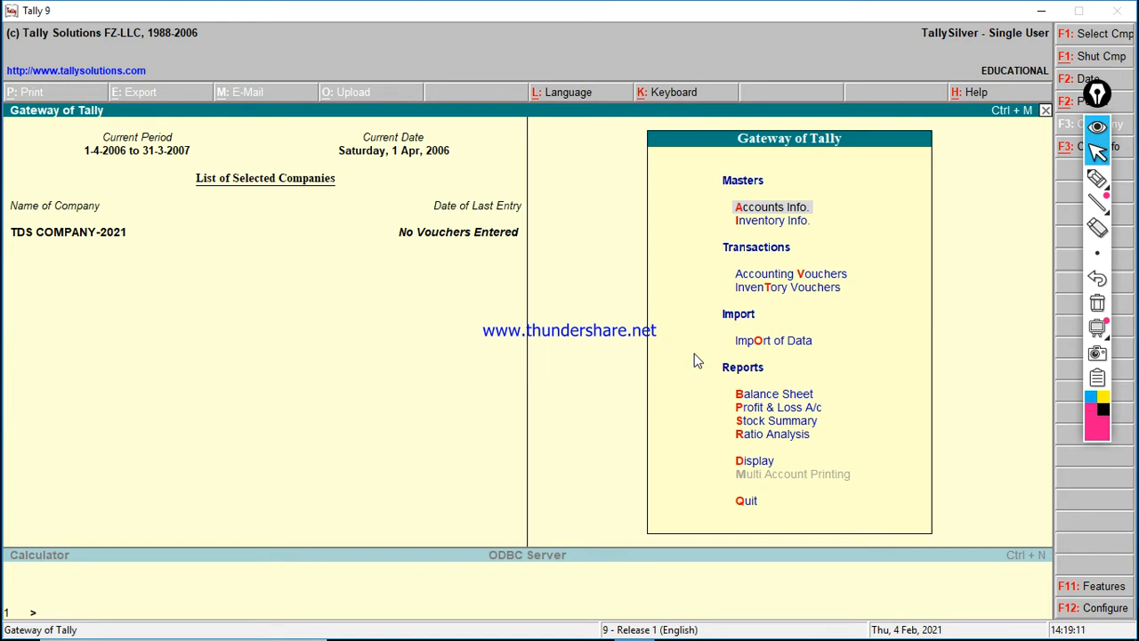
pyautogui.press('F11')
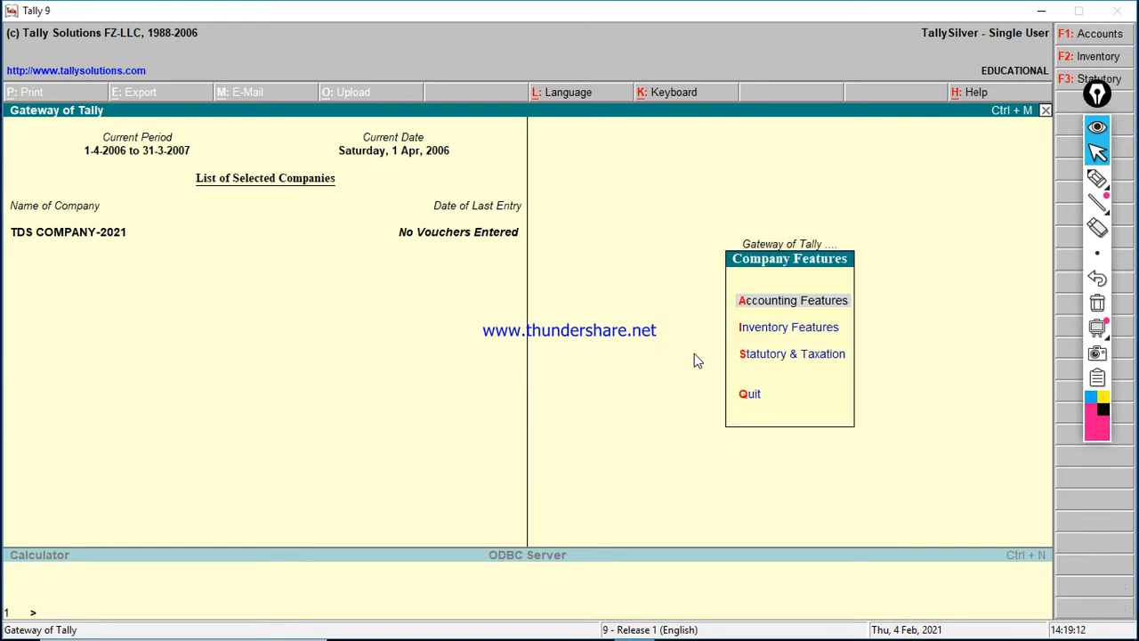
pyautogui.press('Down')
pyautogui.press('Up')
pyautogui.press('Return')
pyautogui.press('Return')
pyautogui.press('Return')
pyautogui.press('Return')
pyautogui.press('Return')
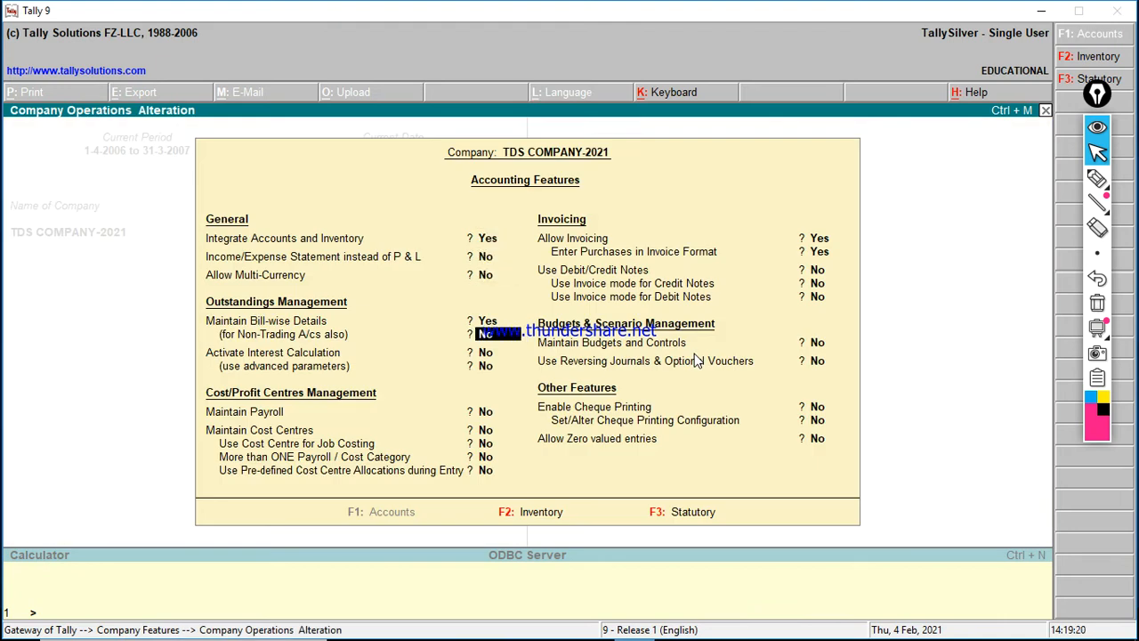
# Step: Turn on bill-wise details for non-trading accounts, cost centres and job costing, then save
pyautogui.press('y')
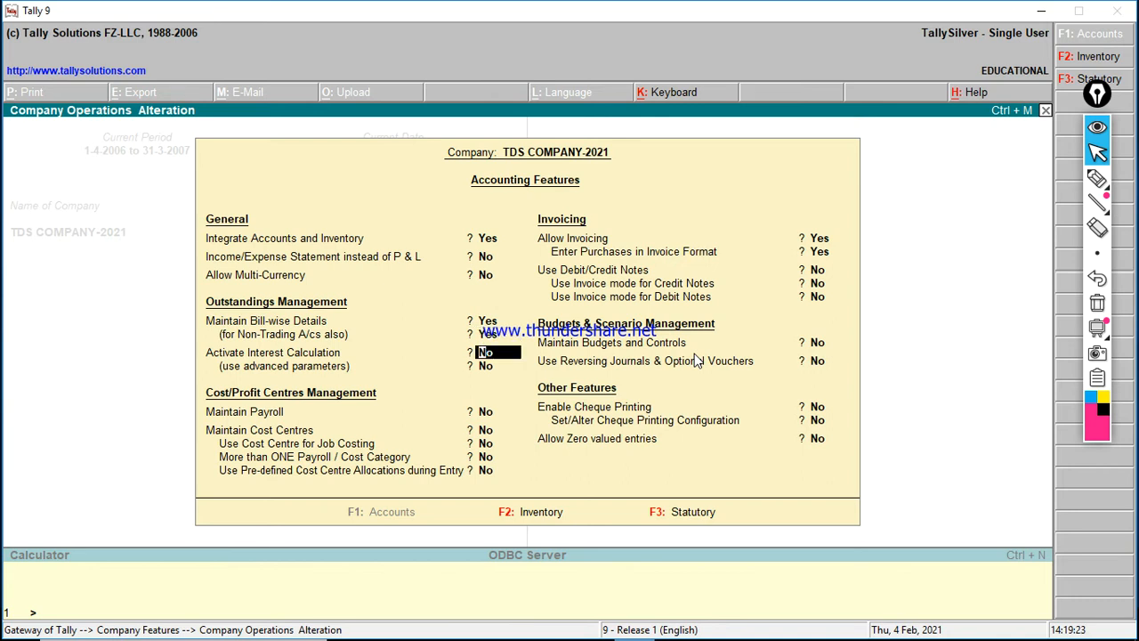
pyautogui.press('Return')
pyautogui.press('Return')
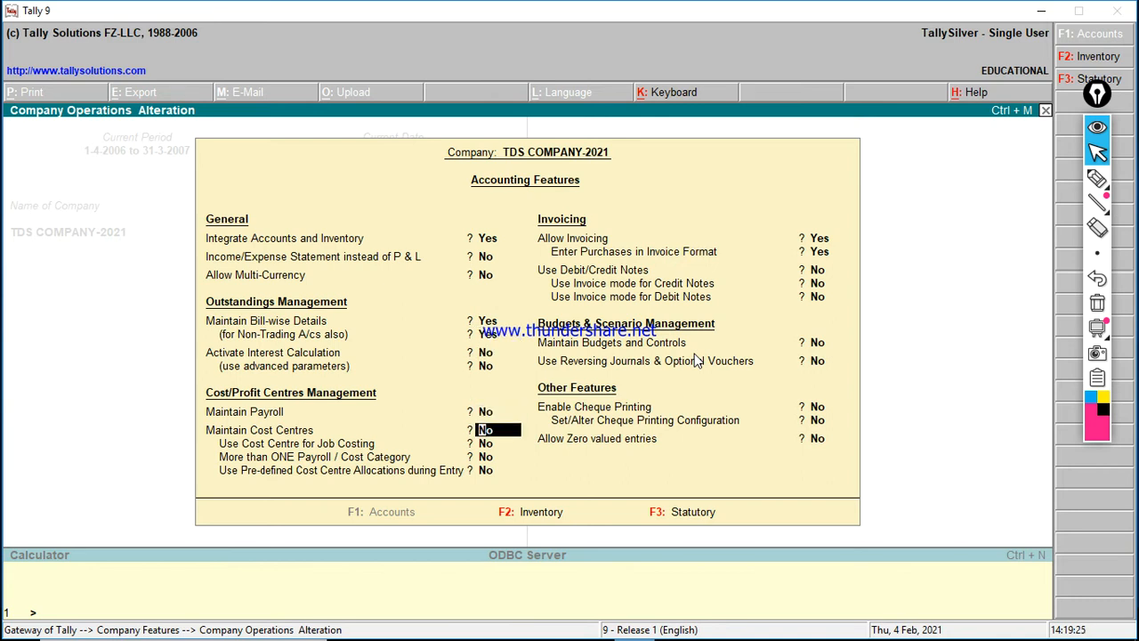
pyautogui.press('y')
pyautogui.press('y')
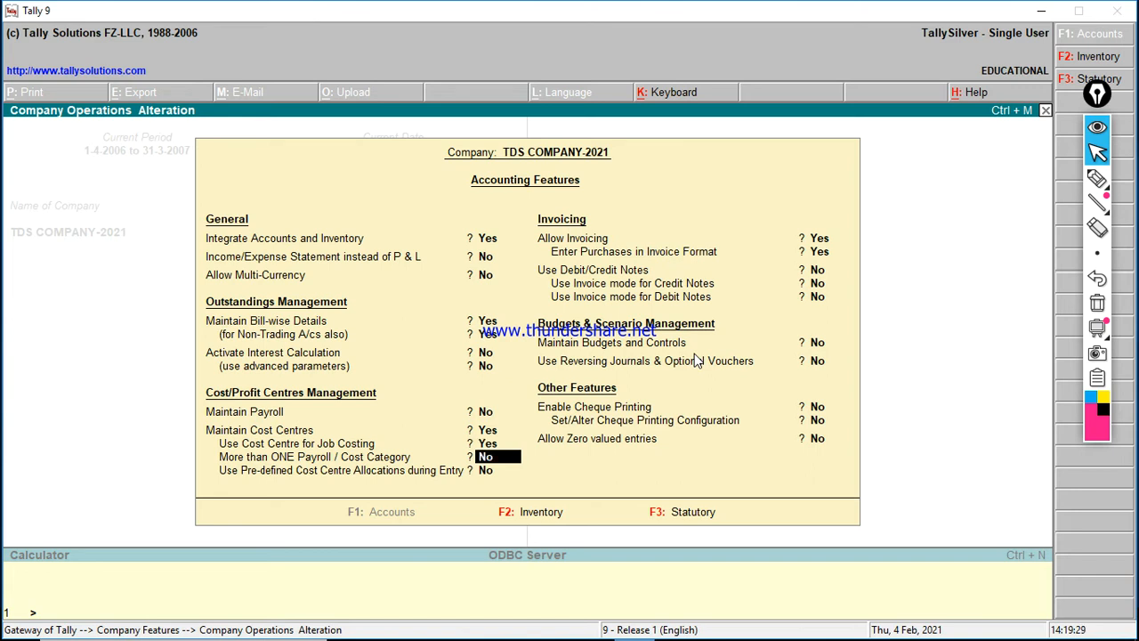
pyautogui.press('Return')
pyautogui.press('Return')
pyautogui.press('Return')
pyautogui.press('Return')
pyautogui.press('Return')
pyautogui.press('Return')
pyautogui.press('Return')
pyautogui.press('Return')
pyautogui.press('Return')
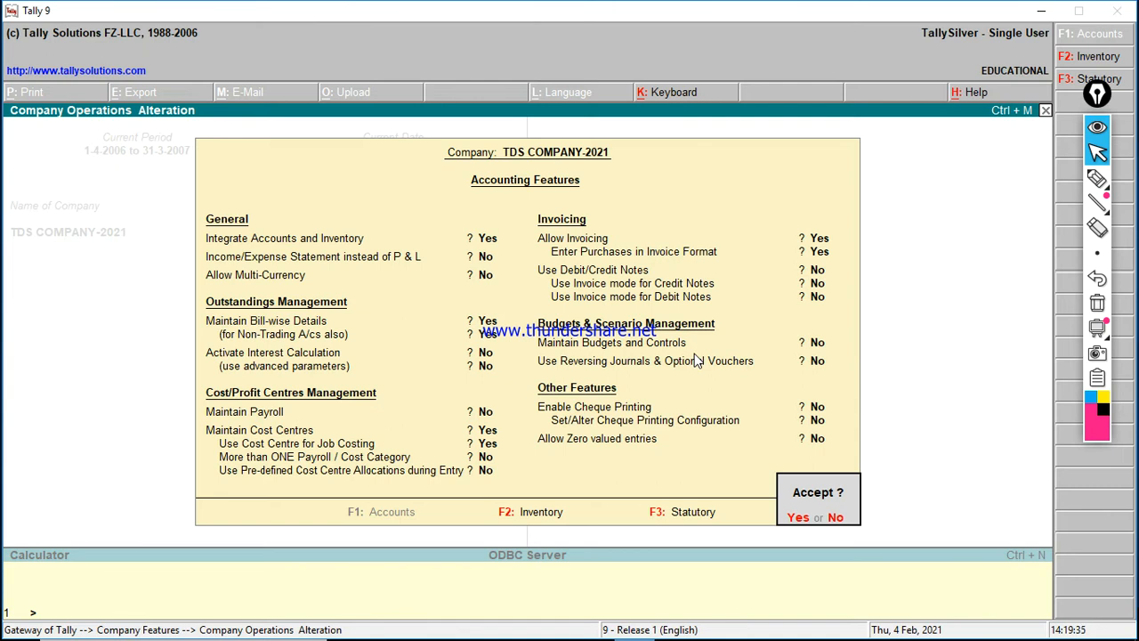
pyautogui.press('Return')
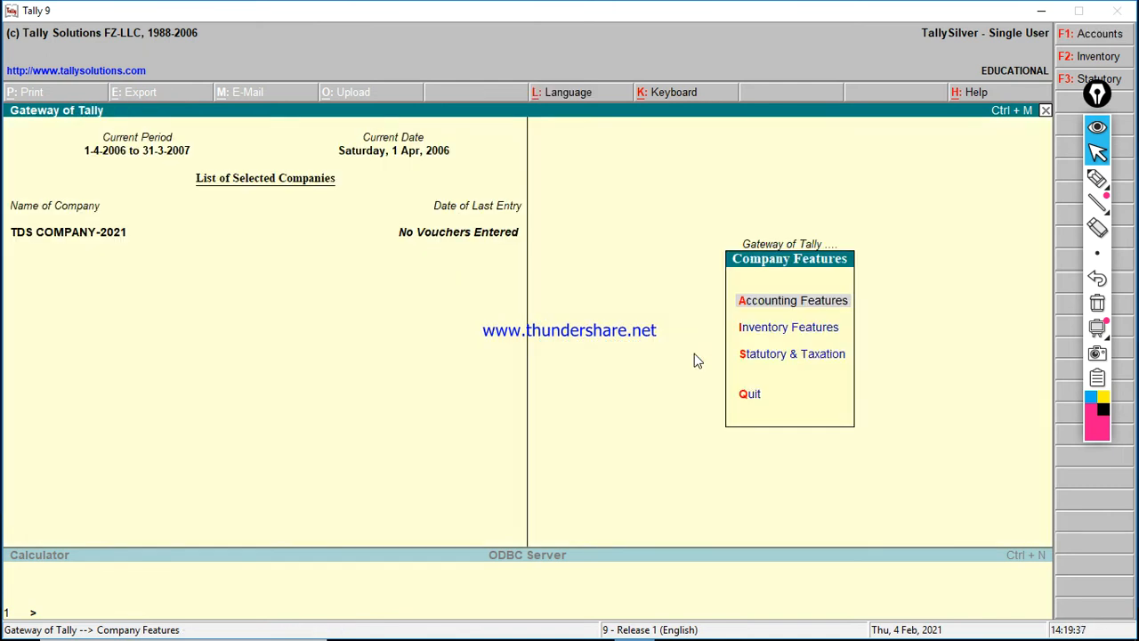
# Step: Create a ledger named CAPITAL under the Capital Account group via Accounts Info > Ledgers
pyautogui.press('Escape')
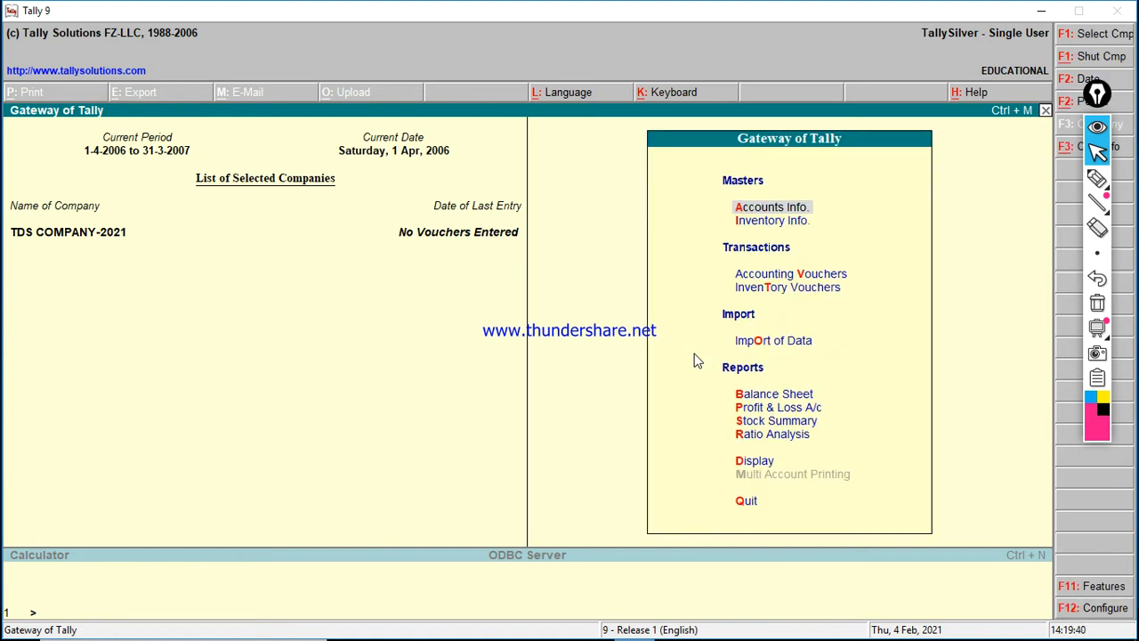
pyautogui.press('Return')
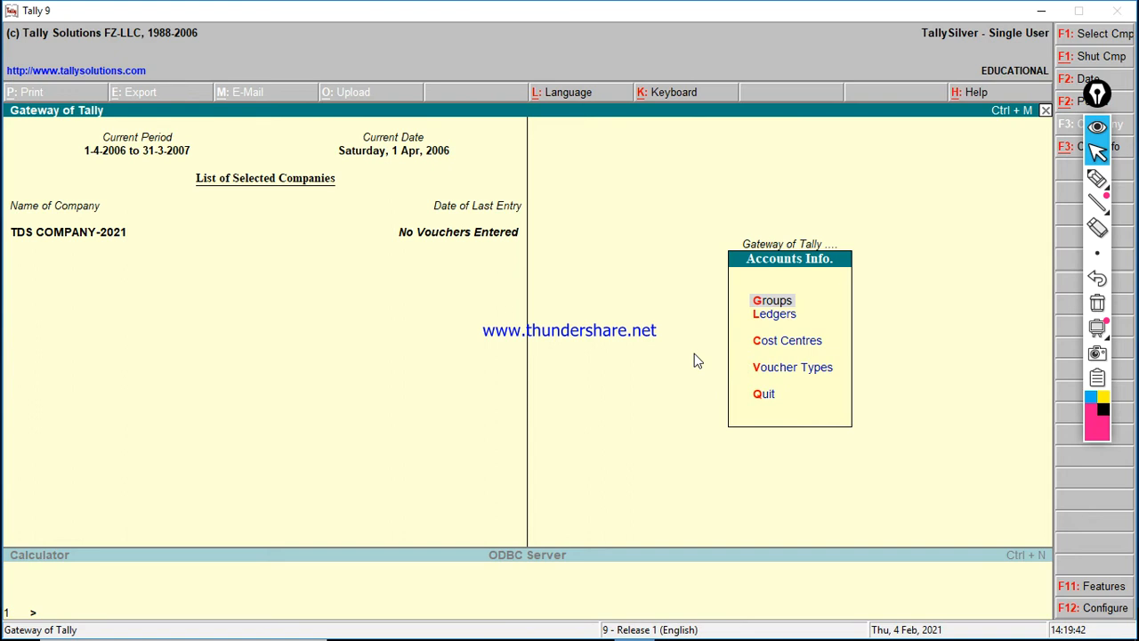
pyautogui.press('Down')
pyautogui.press('Return')
pyautogui.press('Return')
pyautogui.write('C')
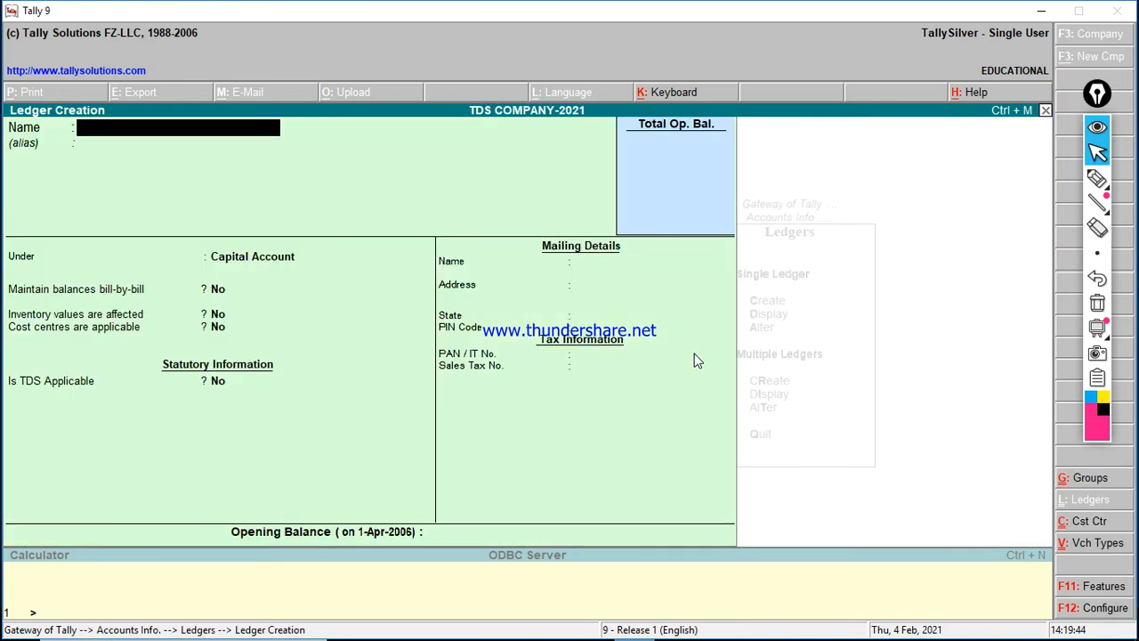
pyautogui.write('APITAL')
pyautogui.press('Return')
pyautogui.press('Return')
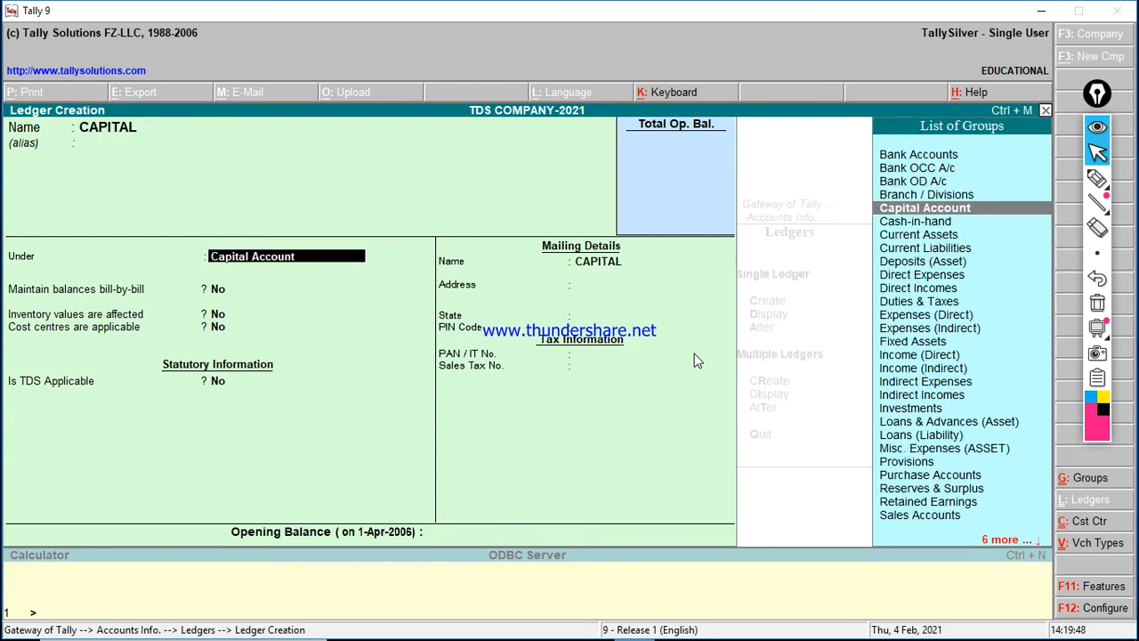
pyautogui.write('C')
pyautogui.press('Return')
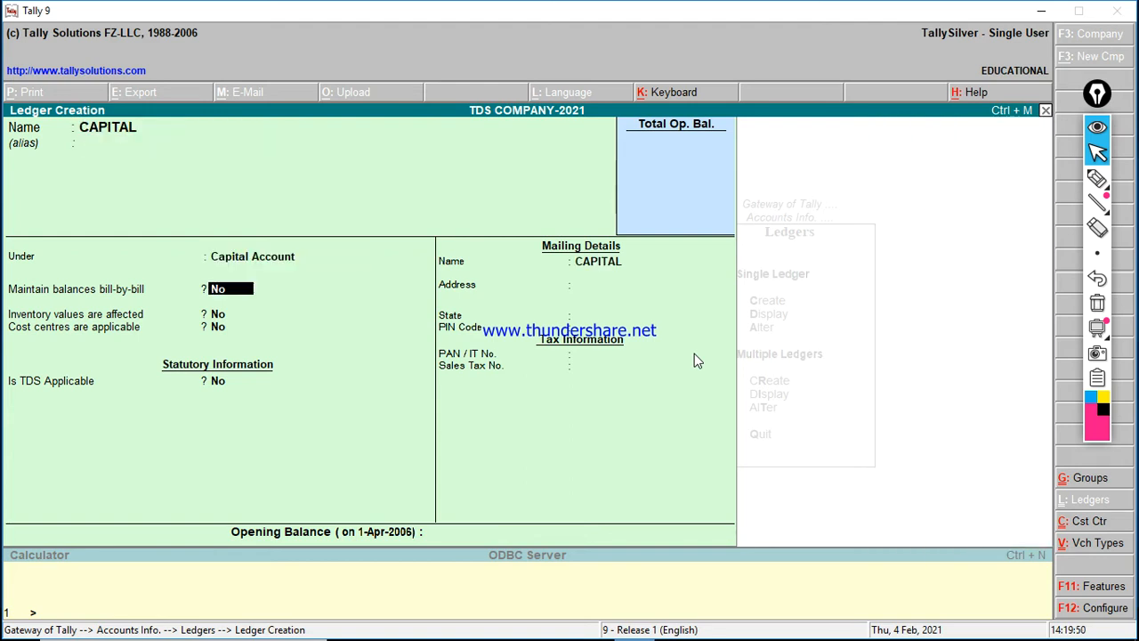
pyautogui.press('Return')
pyautogui.press('Return')
pyautogui.press('Return')
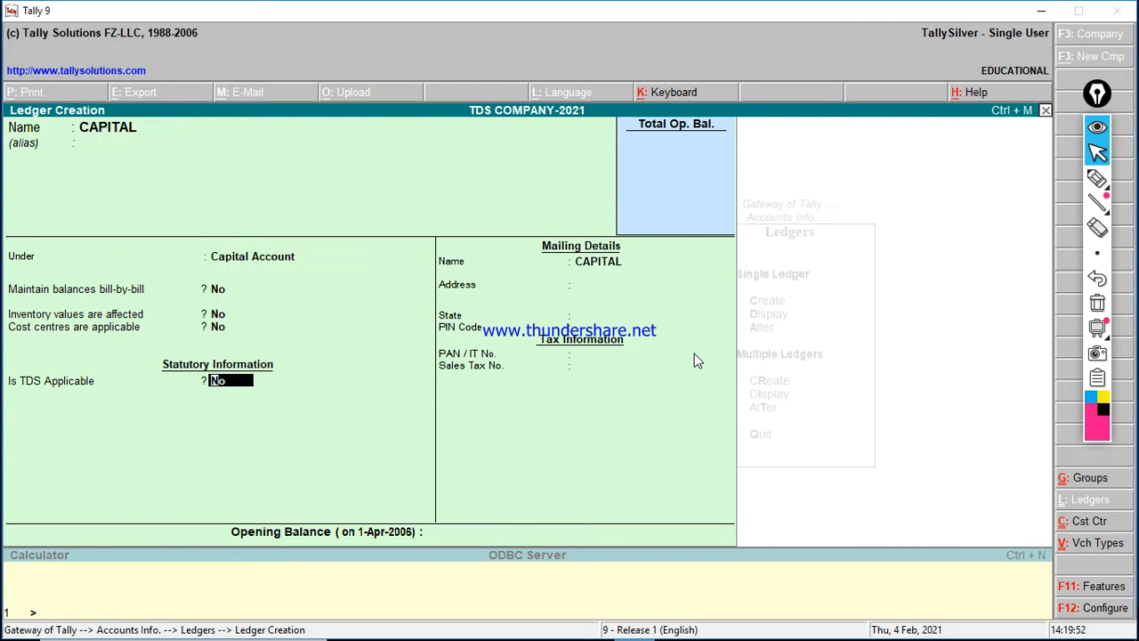
pyautogui.press('Return')
pyautogui.press('Return')
pyautogui.press('Return')
pyautogui.press('Return')
pyautogui.press('Return')
pyautogui.press('Return')
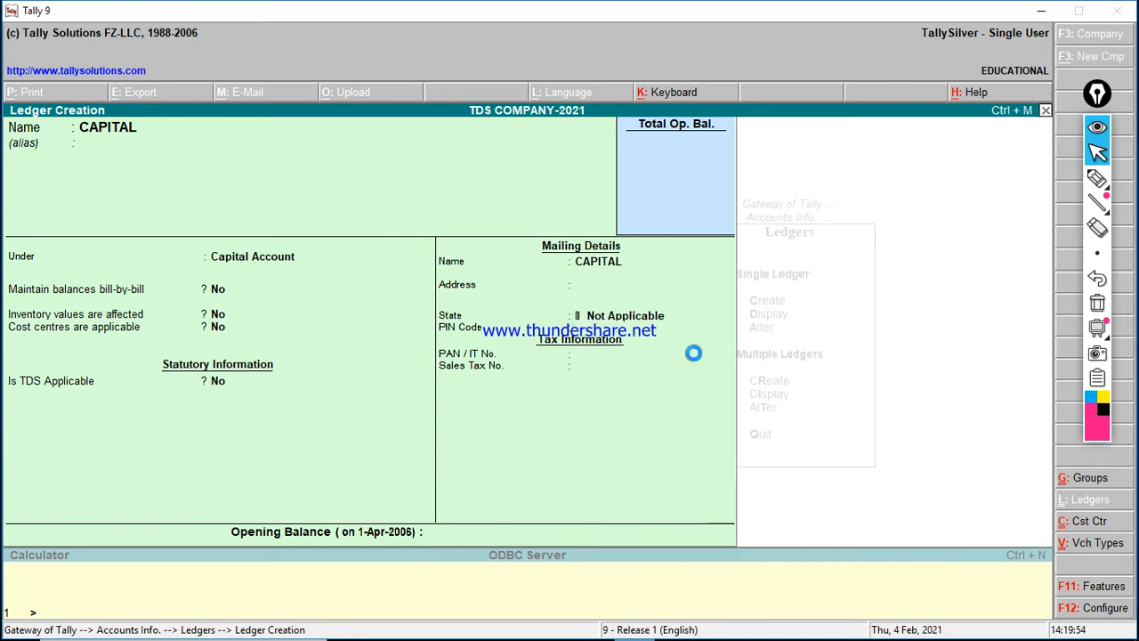
# Step: Create the responsible person's DR ledger under Sundry Debtors and mark TDS applicable
pyautogui.write('PUR')
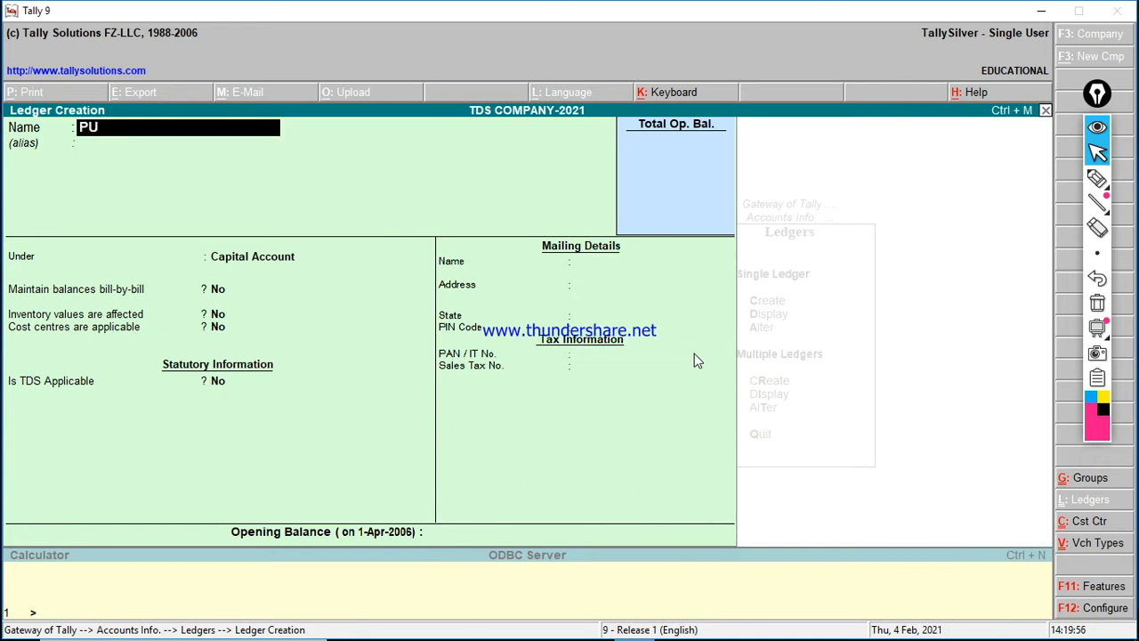
pyautogui.press('BackSpace')
pyautogui.press('BackSpace')
pyautogui.press('BackSpace')
pyautogui.write('MR HP')
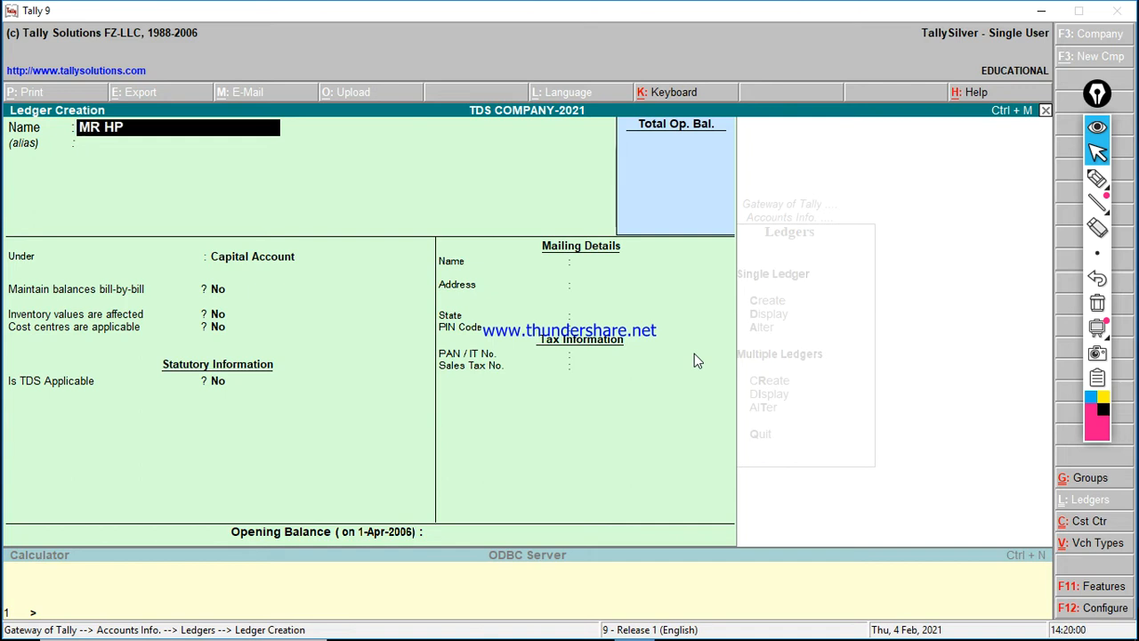
pyautogui.write(' DR')
pyautogui.press('Return')
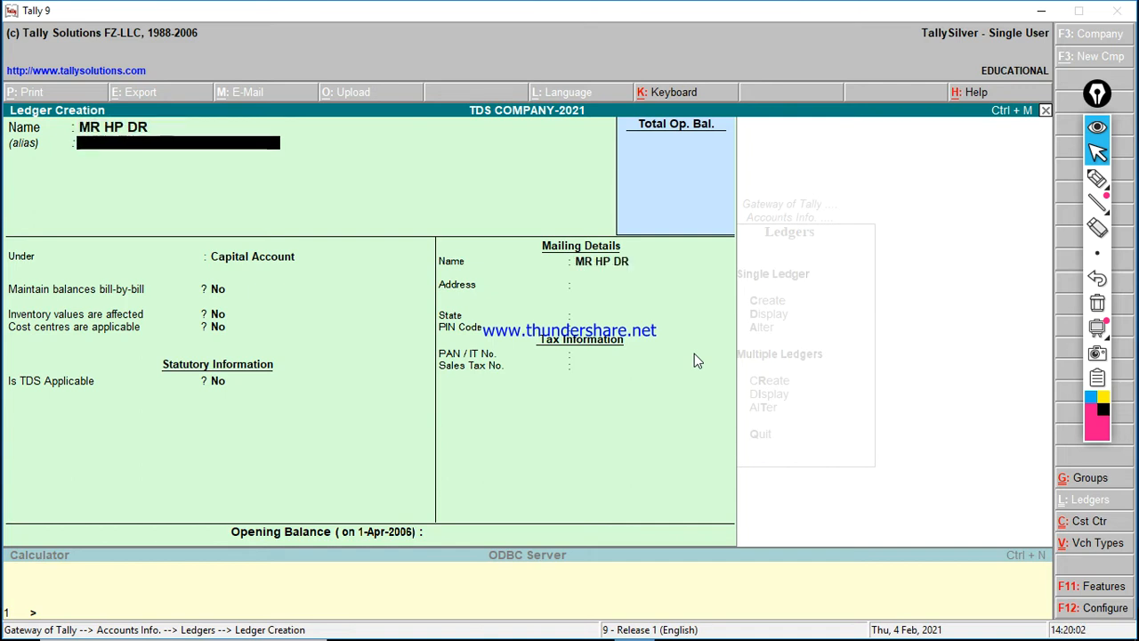
pyautogui.press('Return')
pyautogui.write('S')
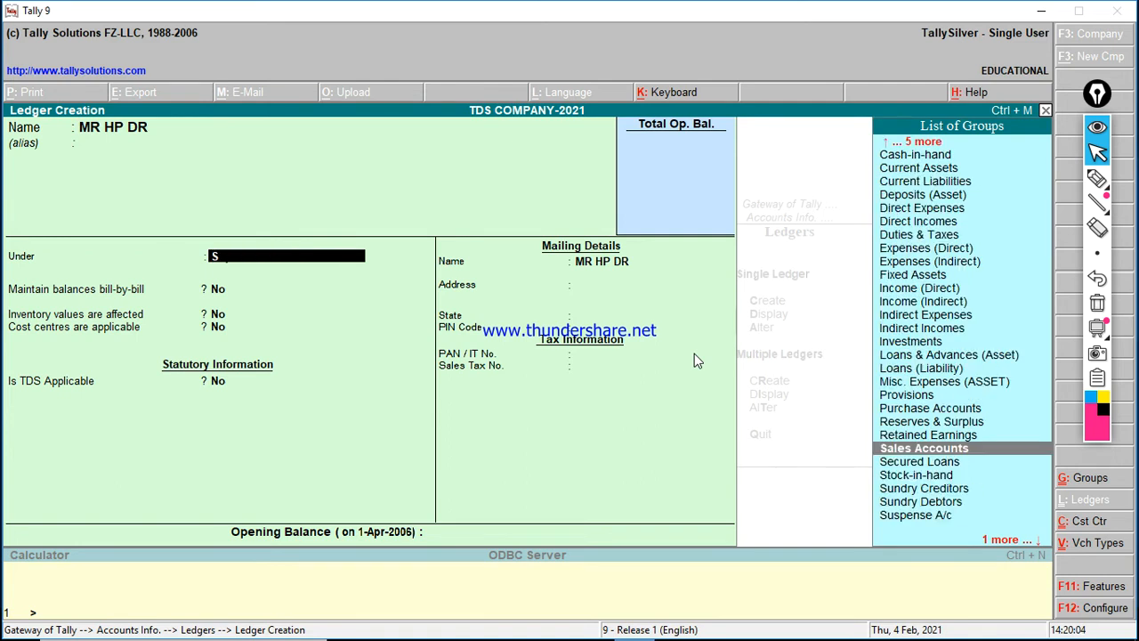
pyautogui.press('Down')
pyautogui.press('Down')
pyautogui.press('Down')
pyautogui.press('Down')
pyautogui.press('Return')
pyautogui.press('Return')
pyautogui.press('Return')
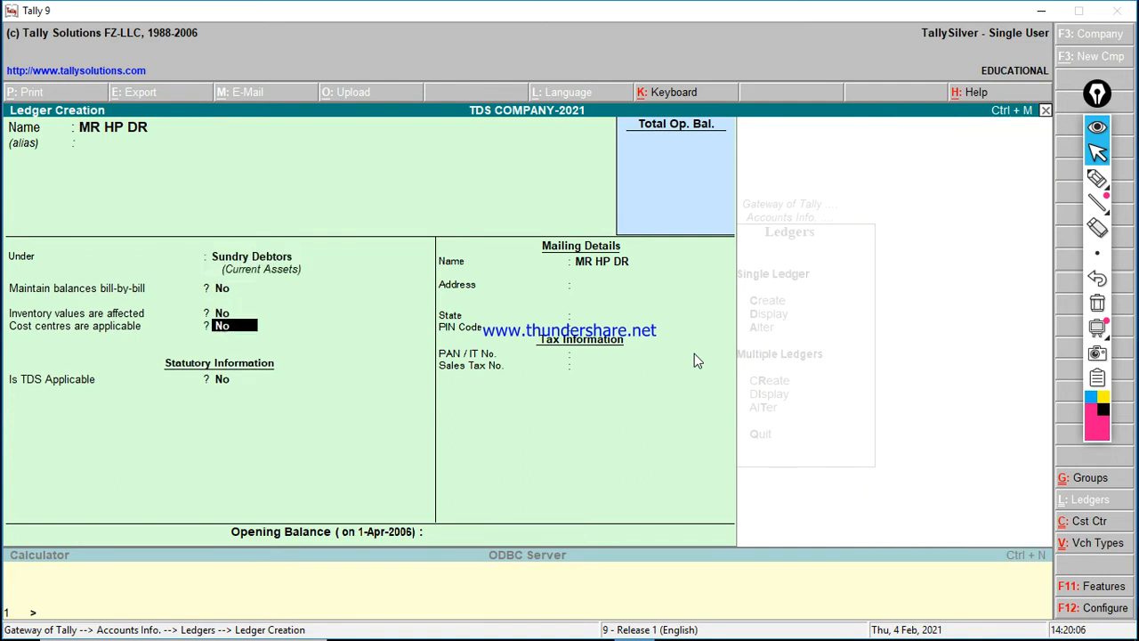
pyautogui.press('Return')
pyautogui.write('y')
pyautogui.press('Return')
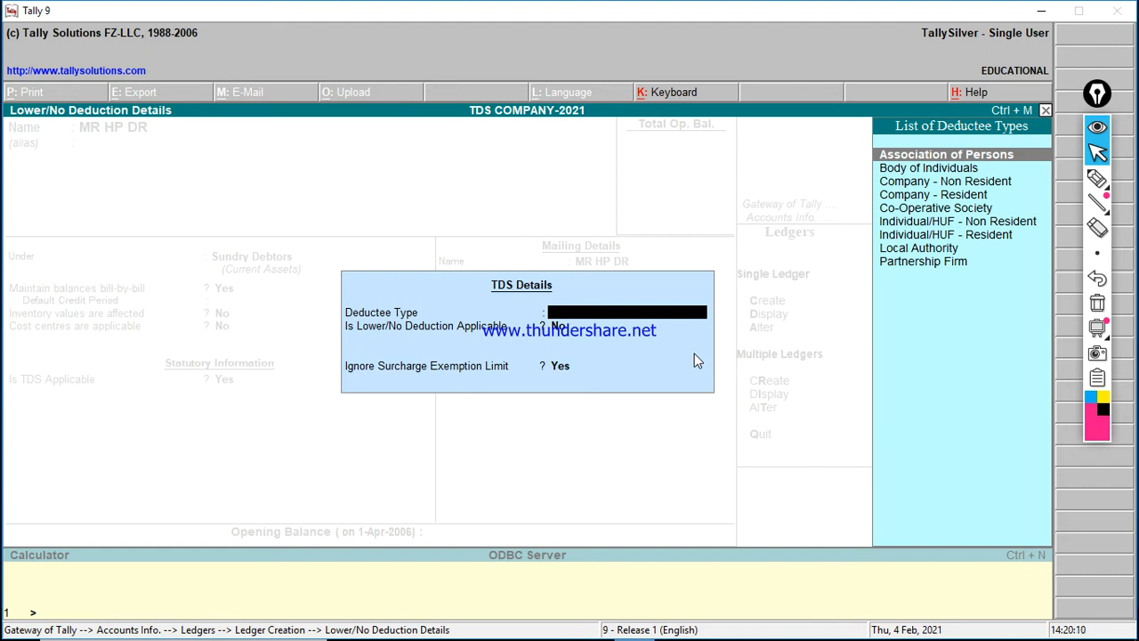
# Step: Set the debtor ledger's deductee type to Company - Resident with lower deduction applicable
pyautogui.press('Down')
pyautogui.press('Down')
pyautogui.press('Down')
pyautogui.press('Up')
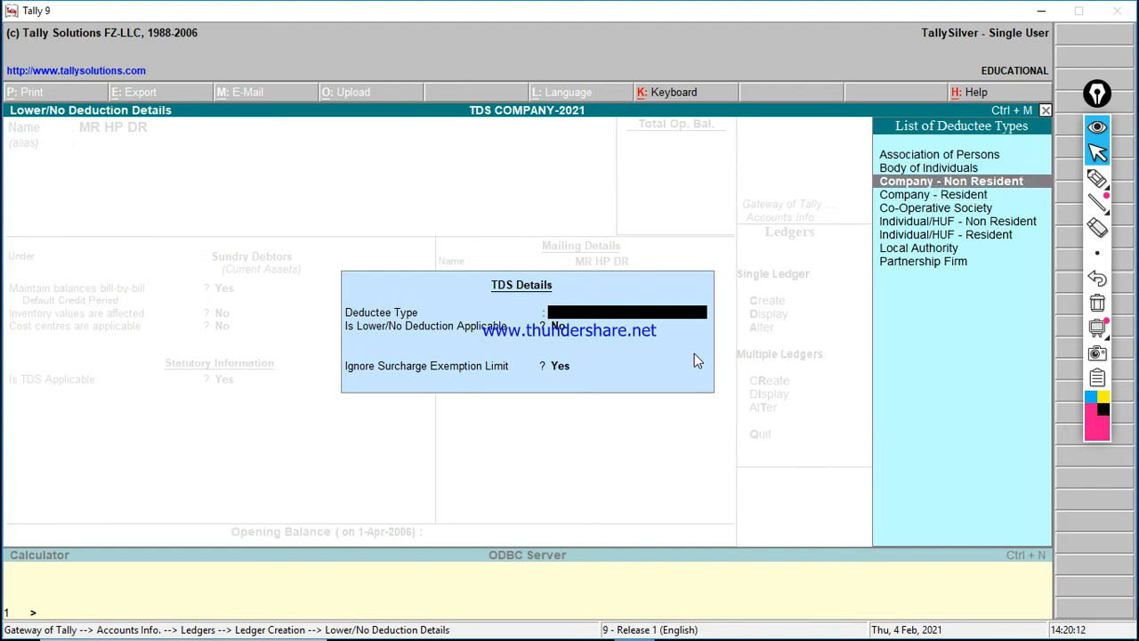
pyautogui.press('Down')
pyautogui.press('Return')
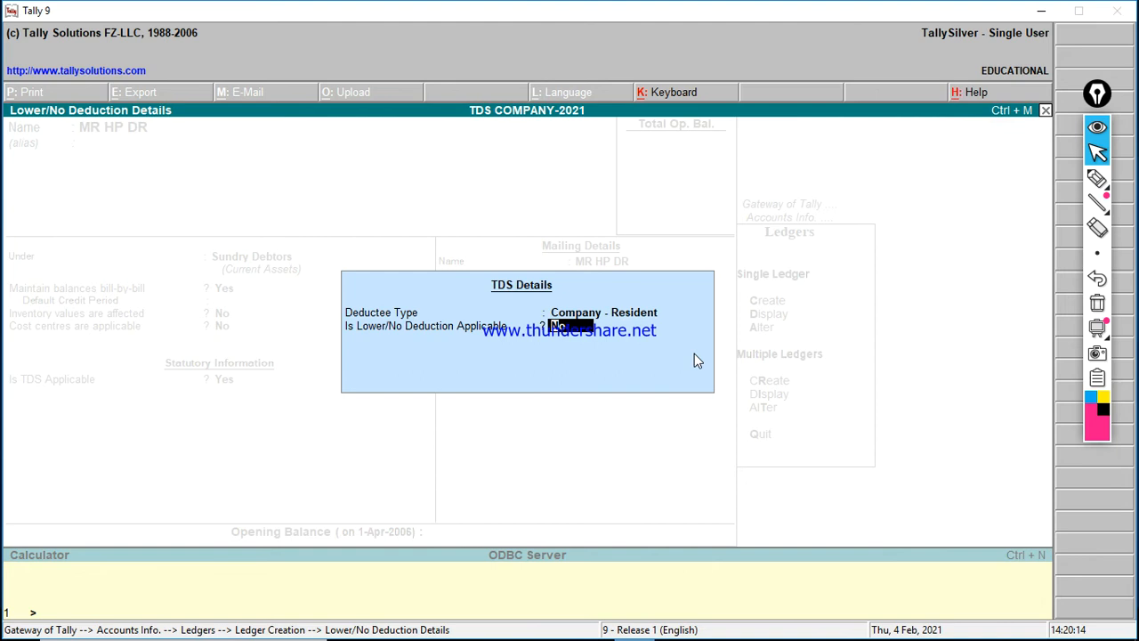
pyautogui.press('y')
pyautogui.press('Return')
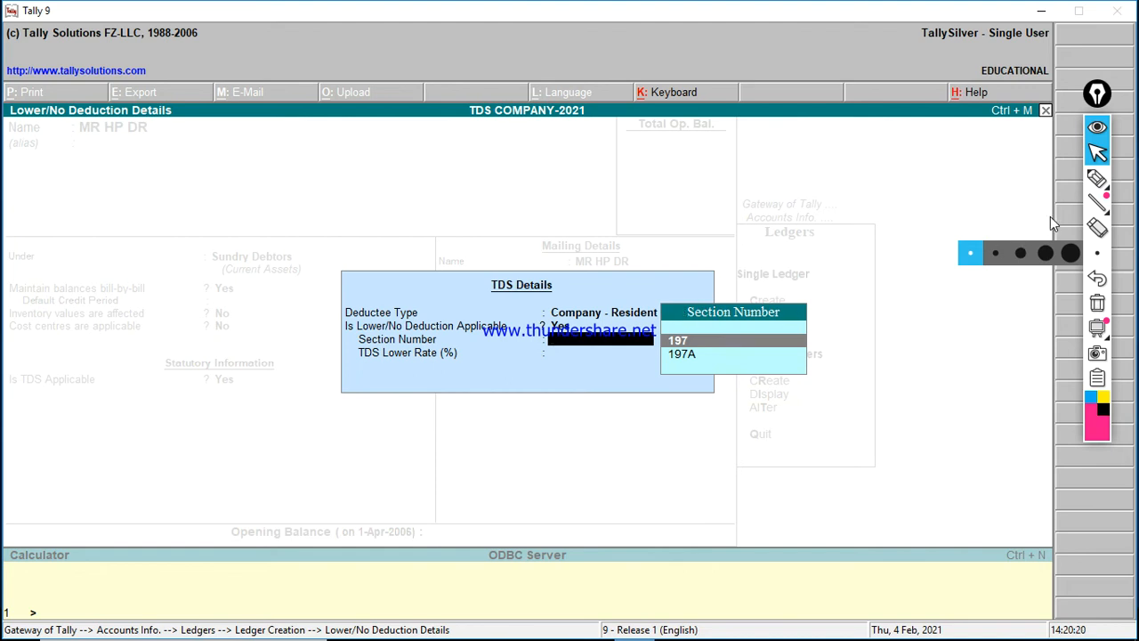
# Step: Highlight the section choices and Section Number field with on-screen annotations, then clear them
pyautogui.click(1100, 183)
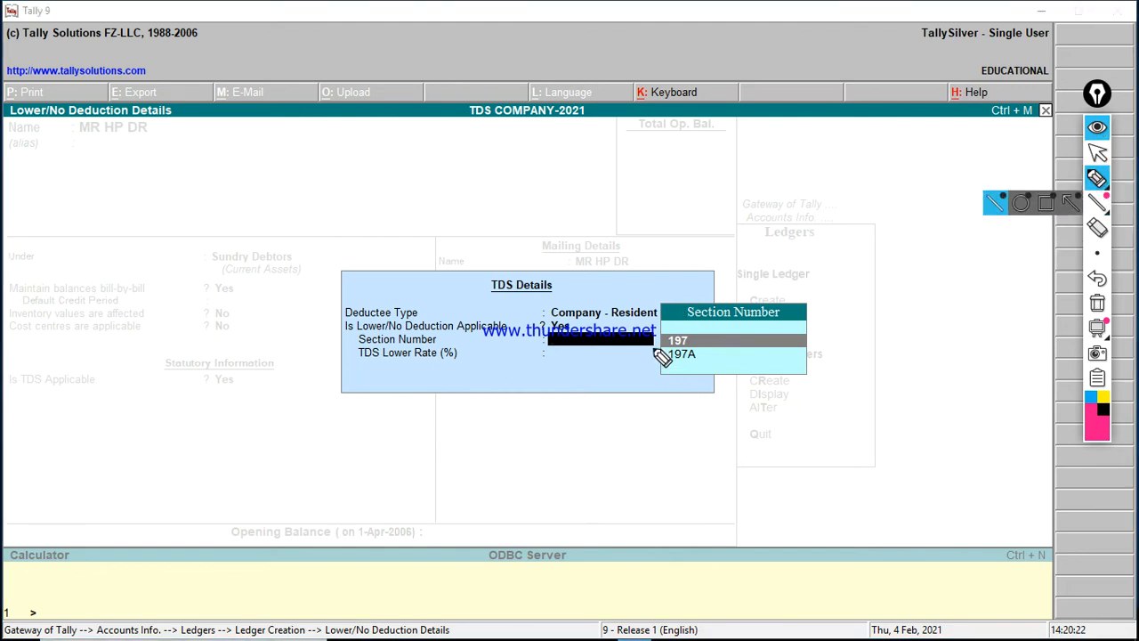
pyautogui.moveTo(647, 292)
pyautogui.mouseDown()
pyautogui.moveTo(808, 305)
pyautogui.moveTo(809, 392)
pyautogui.moveTo(667, 401)
pyautogui.moveTo(661, 307)
pyautogui.mouseUp()
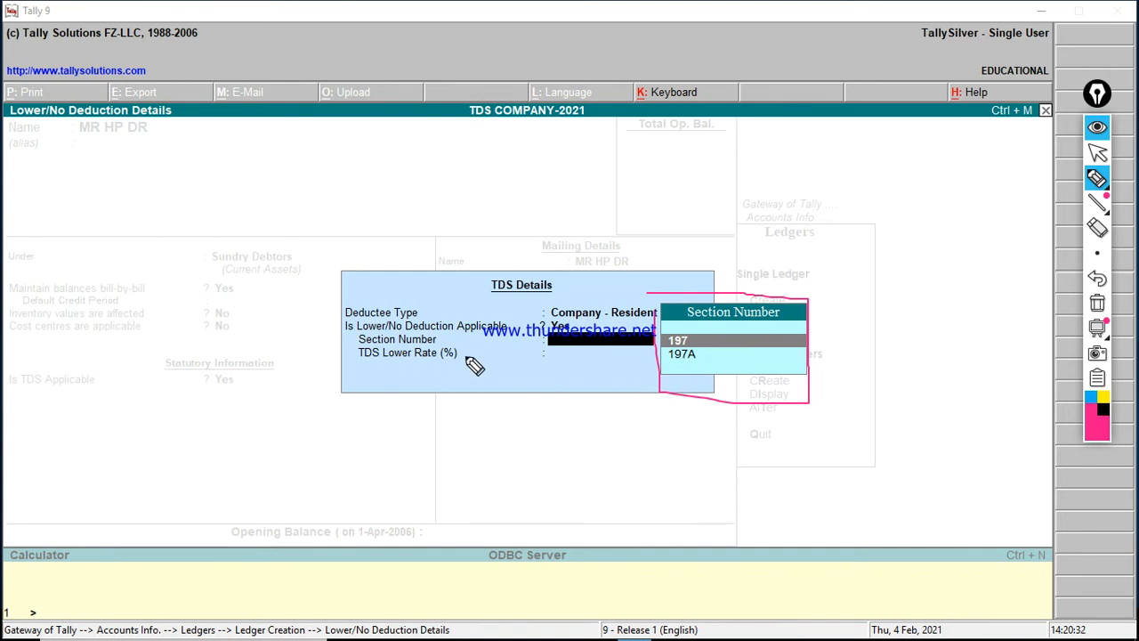
pyautogui.moveTo(345, 344); pyautogui.dragTo(369, 342)
pyautogui.moveTo(384, 393); pyautogui.dragTo(402, 436)
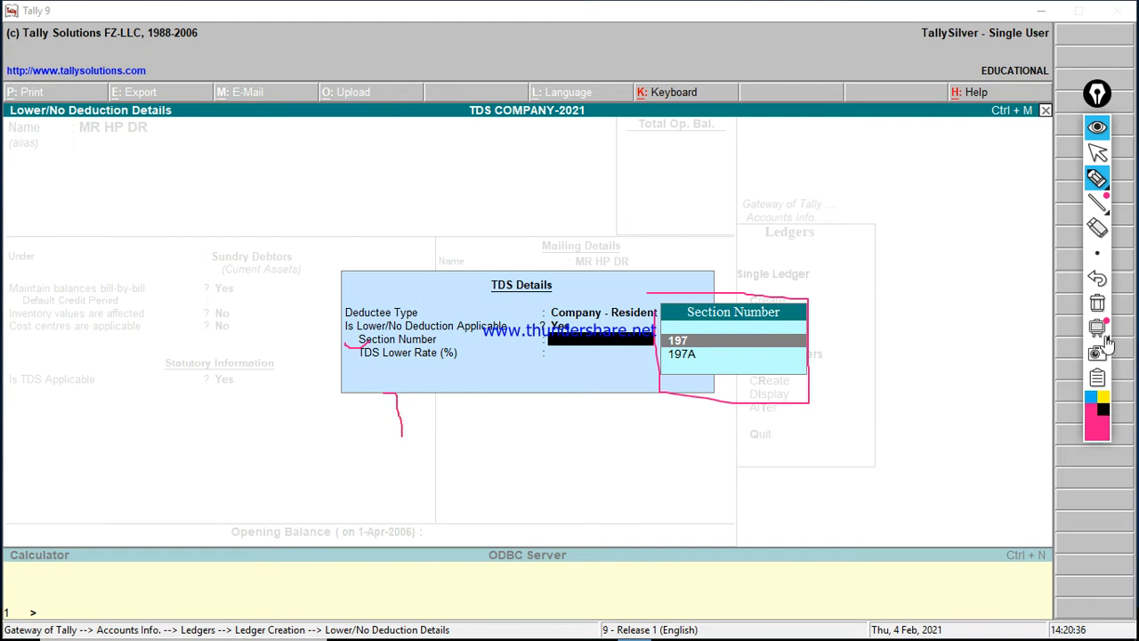
pyautogui.click(1097, 302)
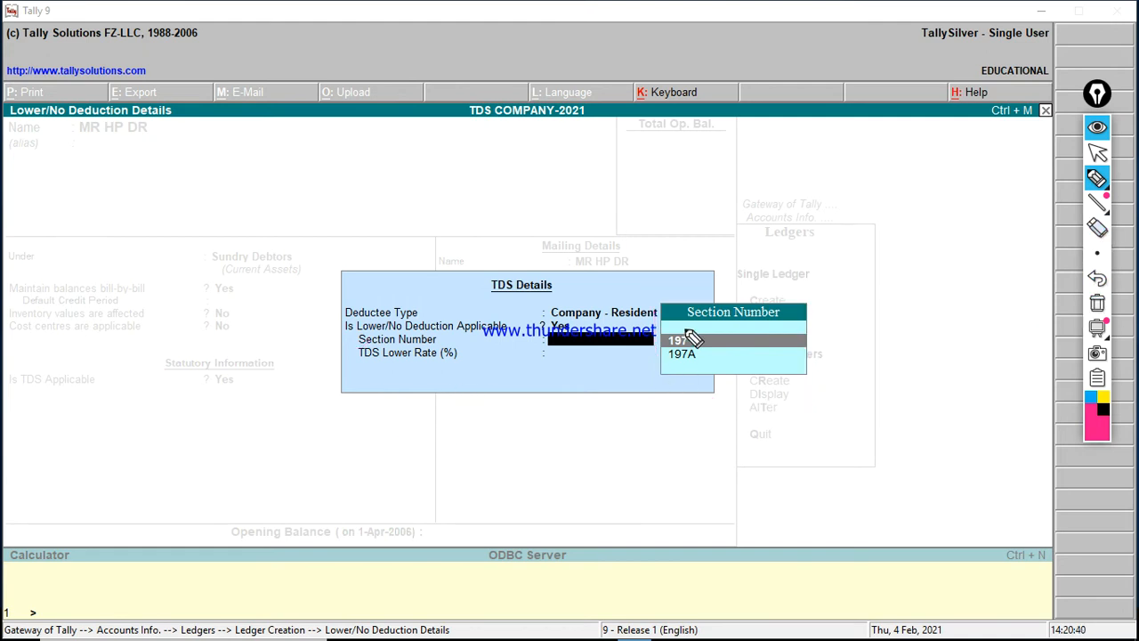
pyautogui.click(1100, 156)
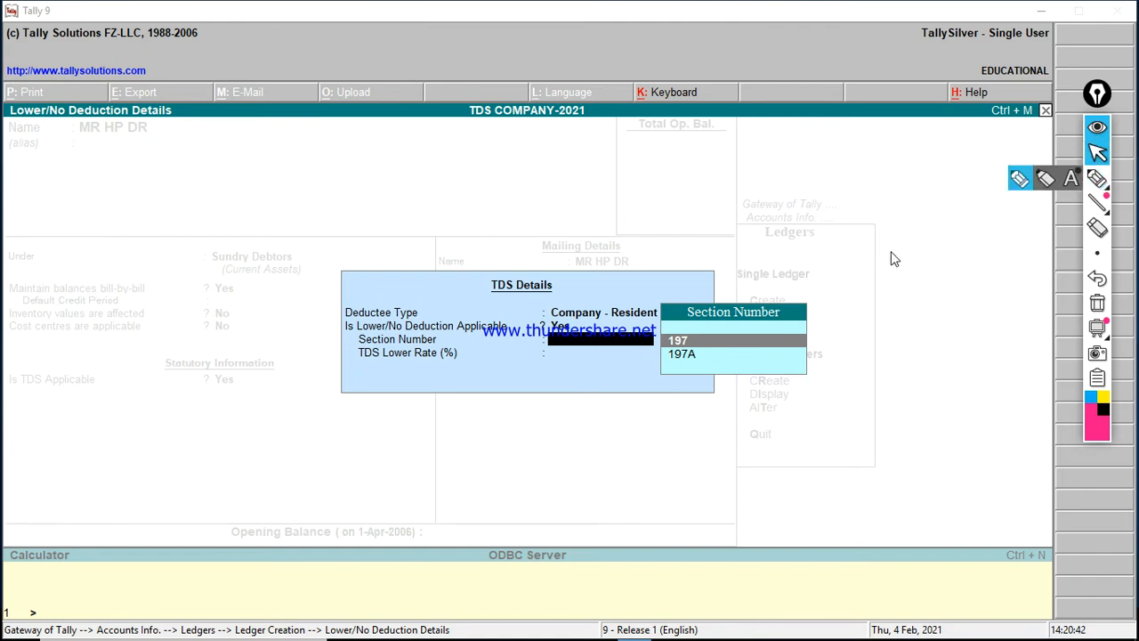
# Step: Choose section 197 with a 3% lower deduction rate
pyautogui.press('Return')
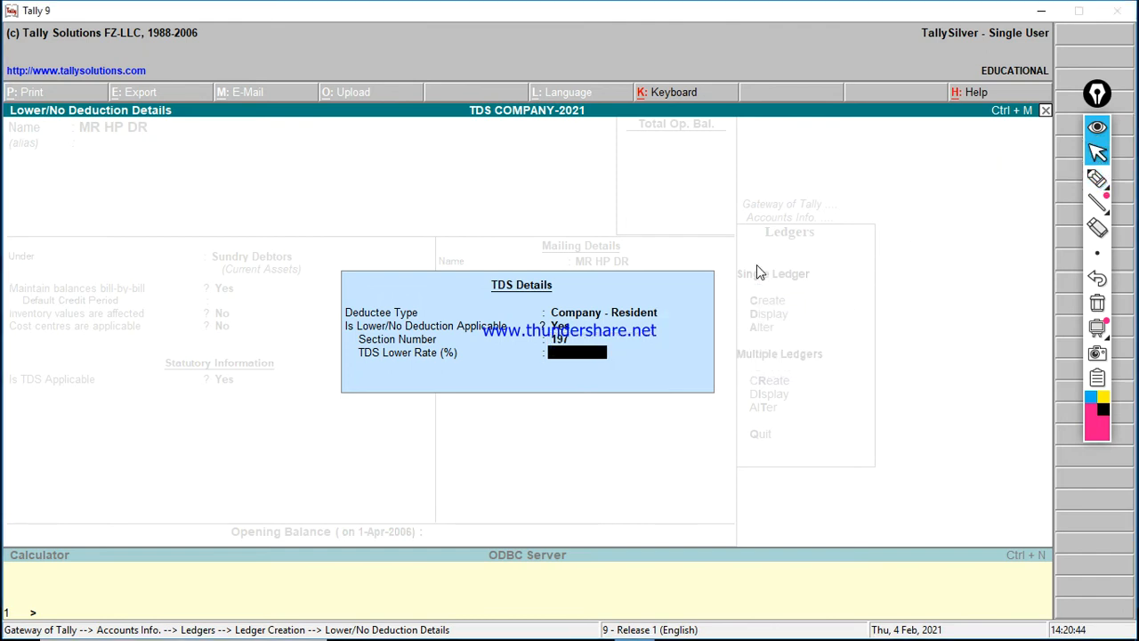
pyautogui.write('3%')
pyautogui.press('Return')
pyautogui.press('Return')
pyautogui.press('Return')
pyautogui.press('Return')
pyautogui.press('Return')
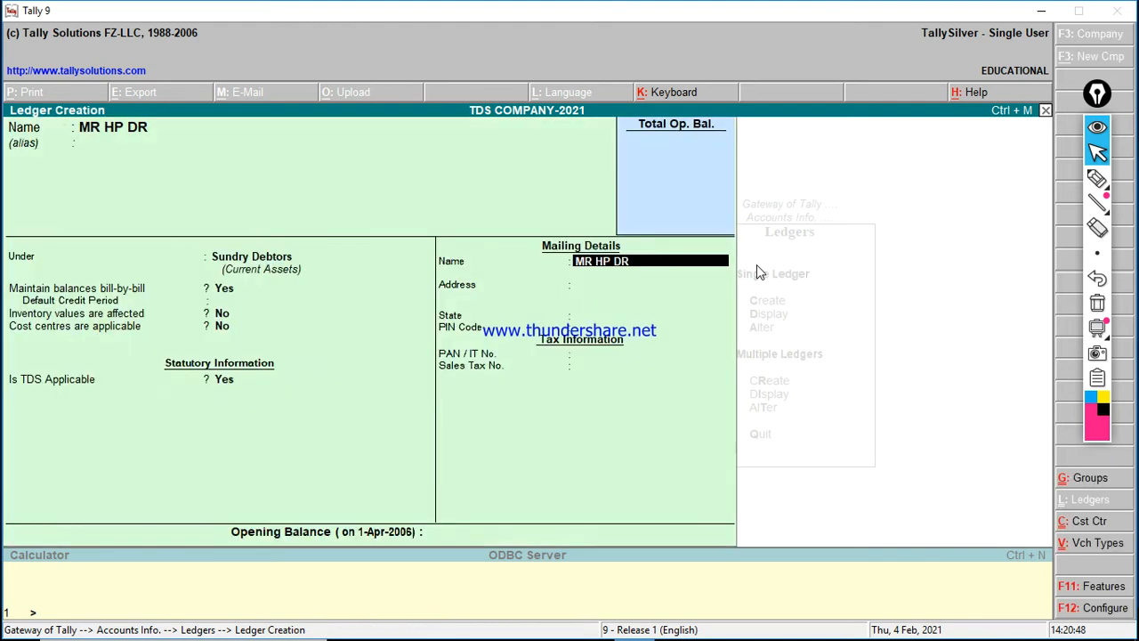
# Step: Save the debtor ledger and create ledger TDS ON SALARY@3% under Duties & Taxes
pyautogui.press('Return')
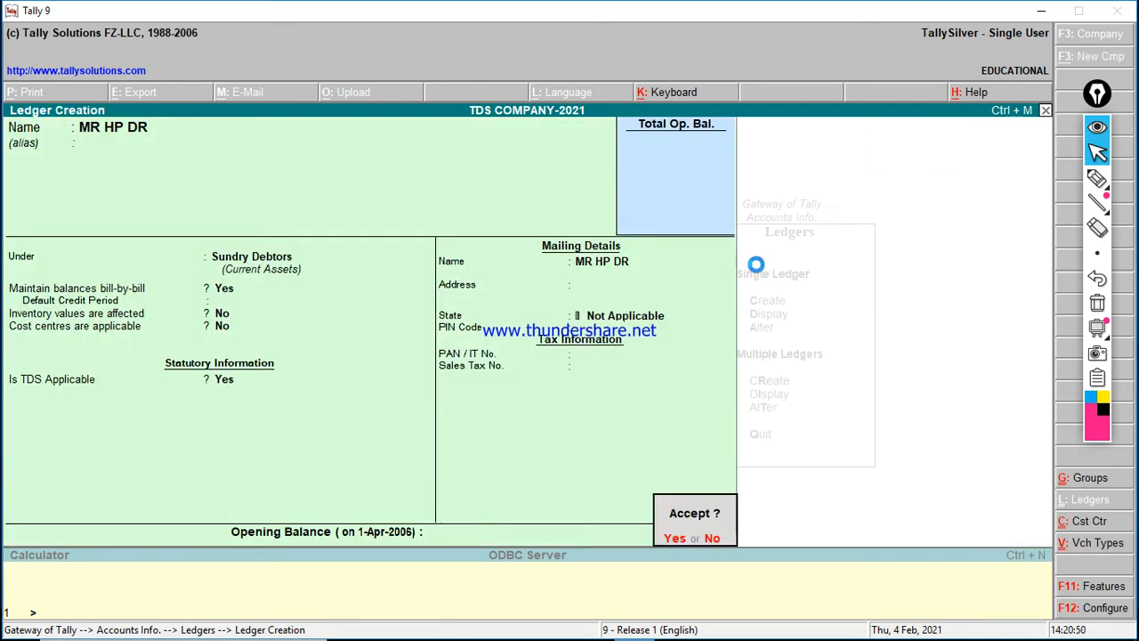
pyautogui.press('Return')
pyautogui.write('T')
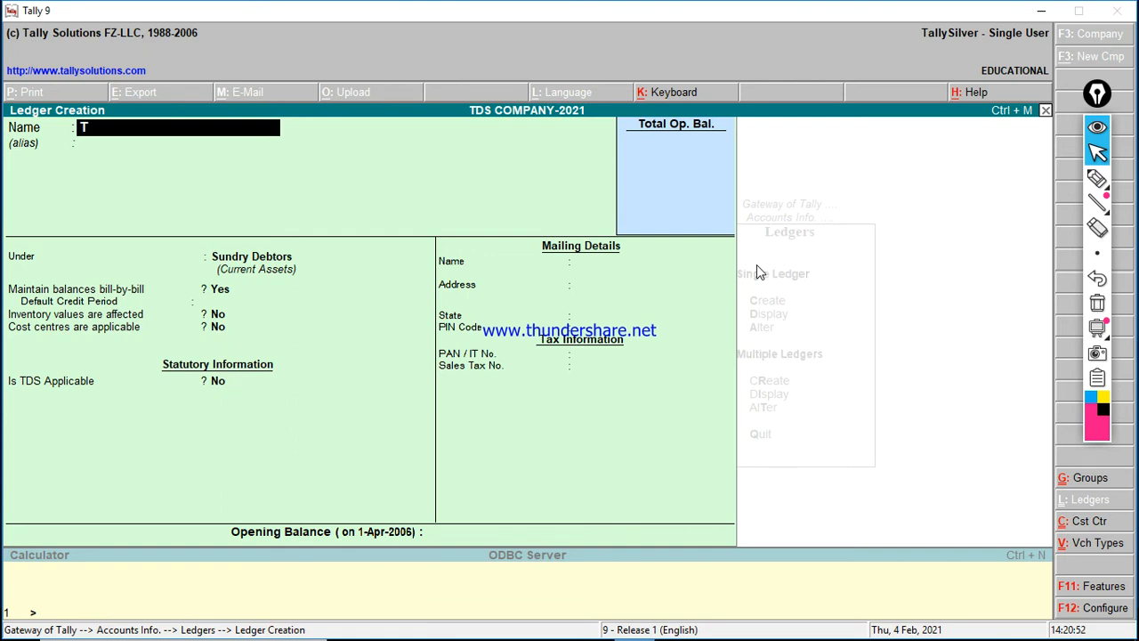
pyautogui.write('DS ON SALA')
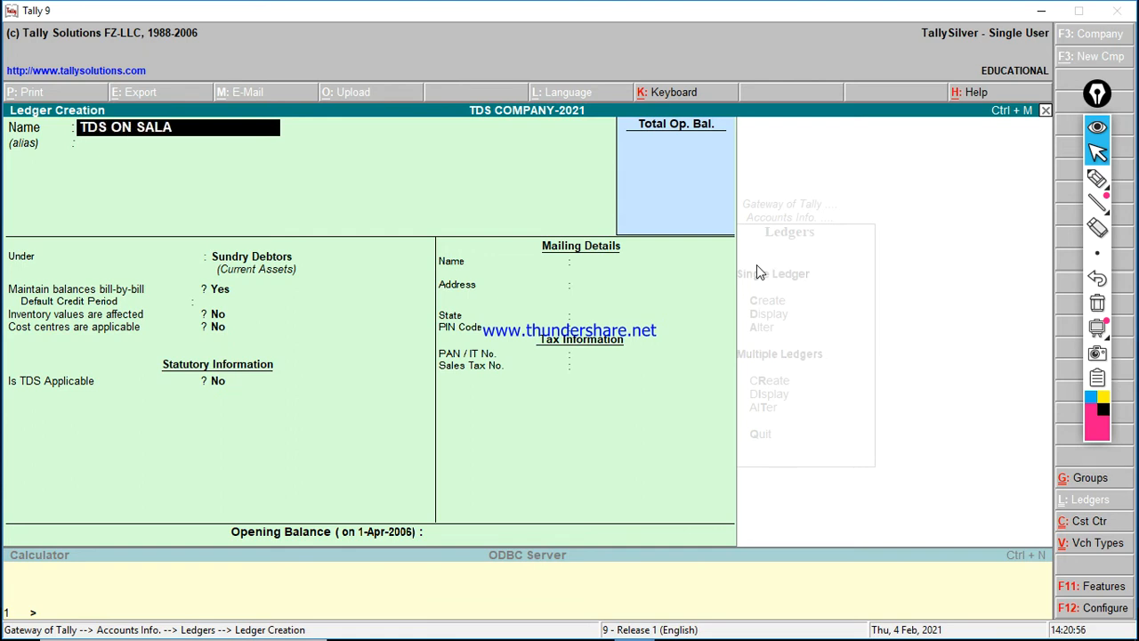
pyautogui.write('RY@3%')
pyautogui.press('Return')
pyautogui.press('Return')
pyautogui.write('D')
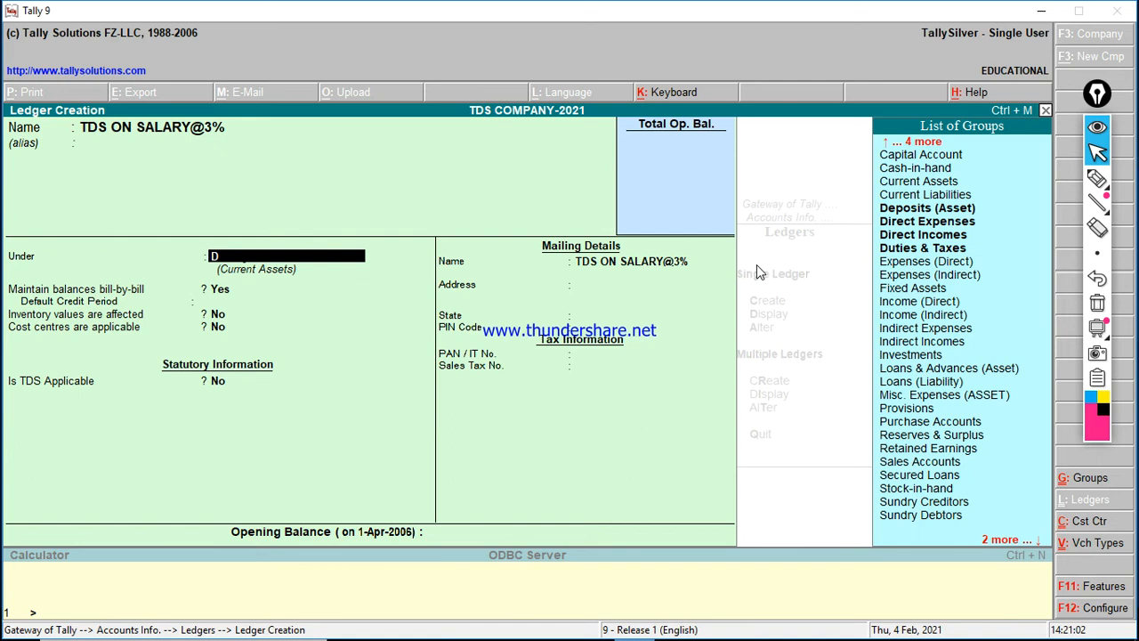
pyautogui.press('Down')
pyautogui.press('Down')
pyautogui.press('Down')
pyautogui.press('Return')
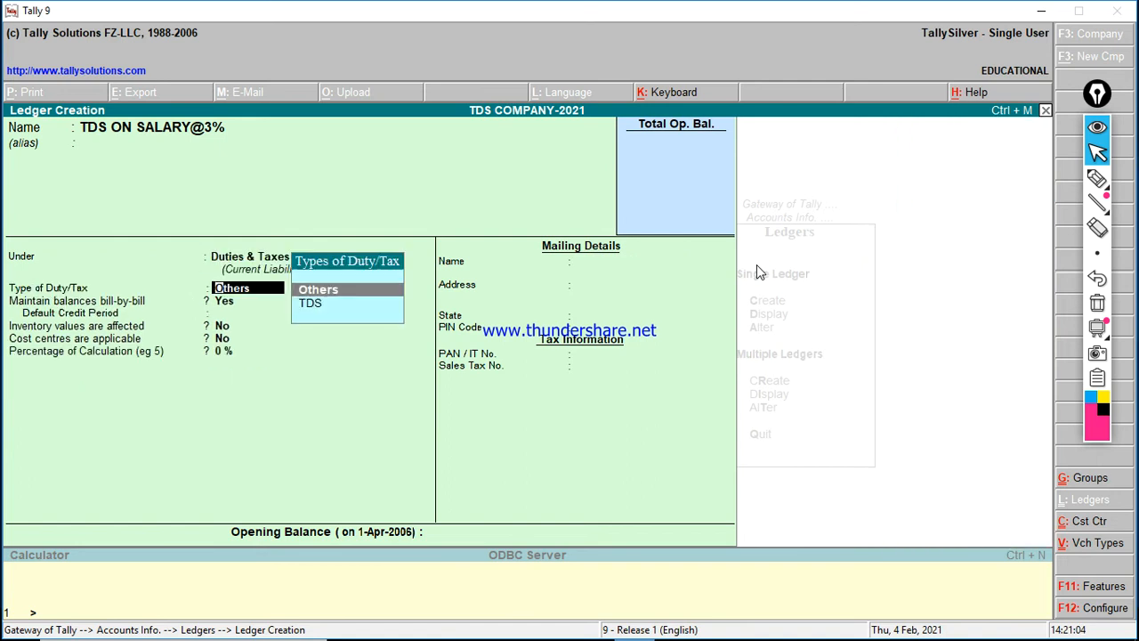
# Step: Set its duty type to TDS with nature of payment Interest on Securities, save, and exit to Gateway
pyautogui.press('Down')
pyautogui.press('Return')
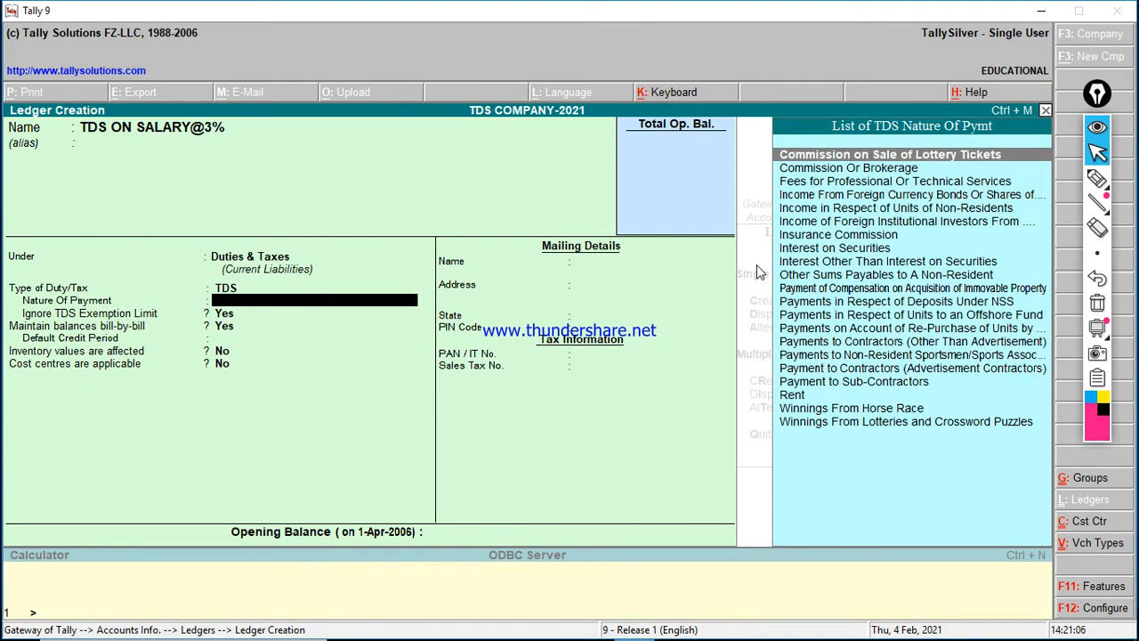
pyautogui.press('Down')
pyautogui.press('Down')
pyautogui.press('Down')
pyautogui.press('Down')
pyautogui.press('Down')
pyautogui.press('Down')
pyautogui.press('Down')
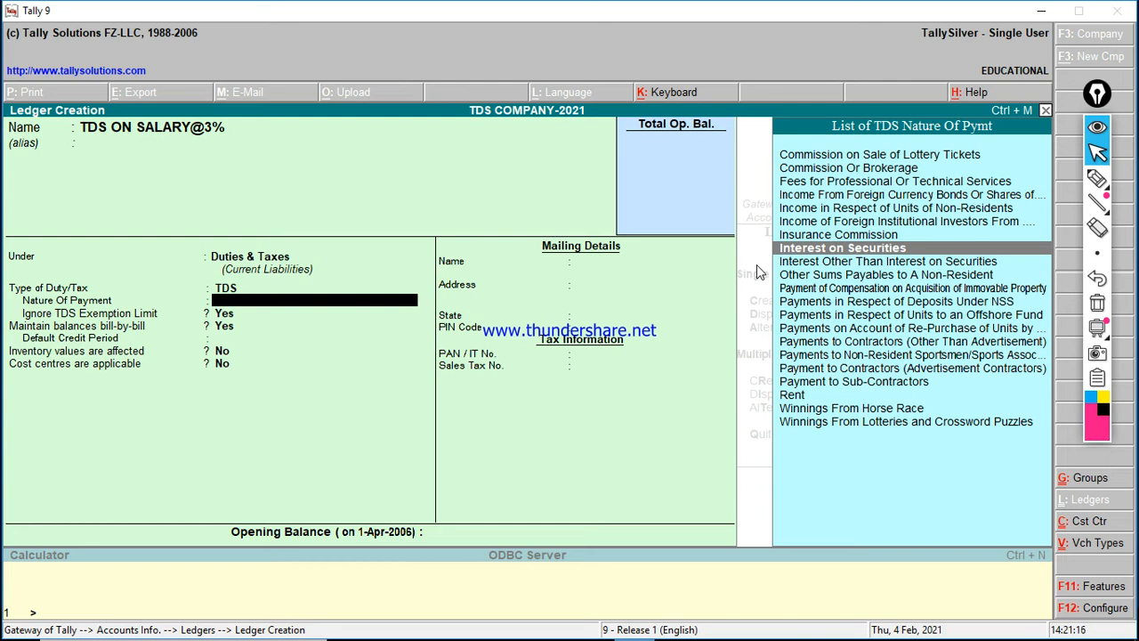
pyautogui.press('Return')
pyautogui.press('Return')
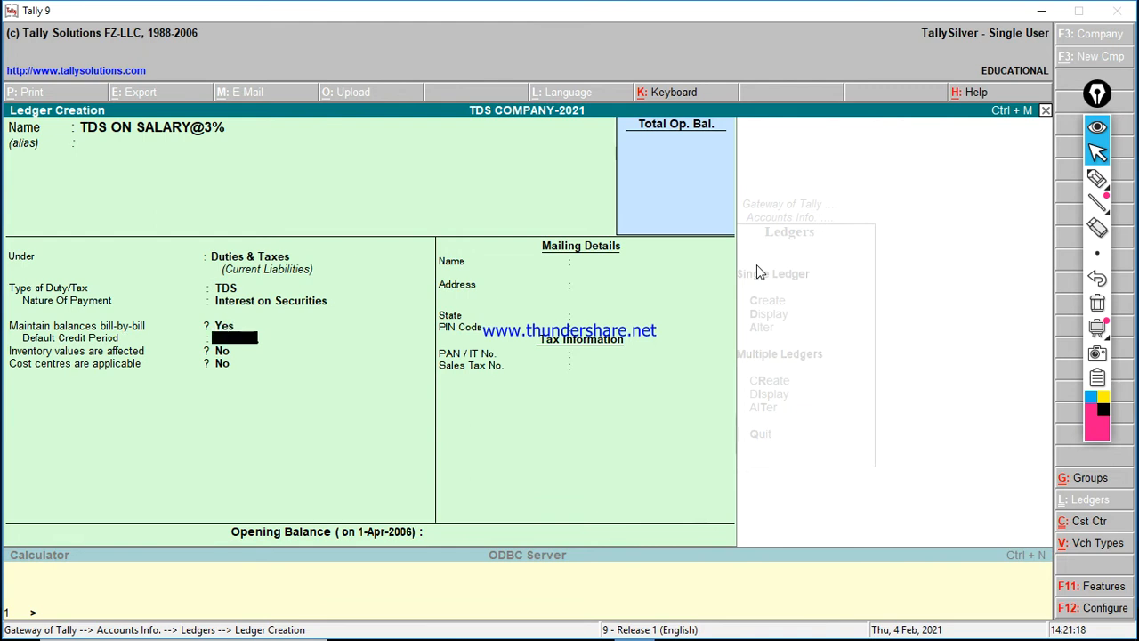
pyautogui.press('Return')
pyautogui.press('Return')
pyautogui.press('Return')
pyautogui.press('Return')
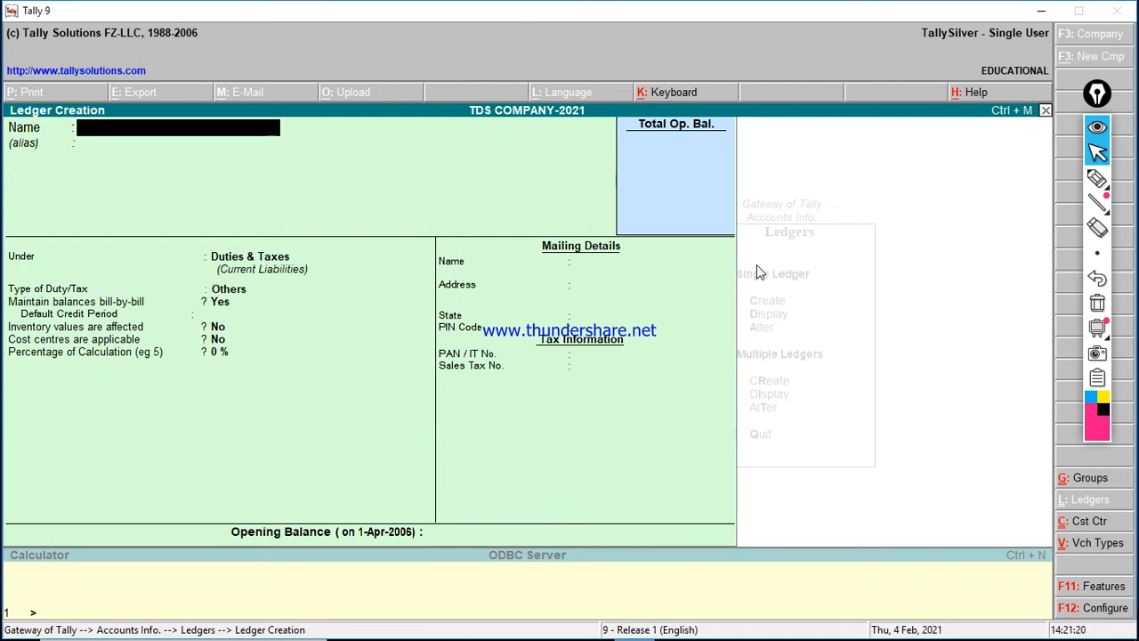
pyautogui.press('Escape')
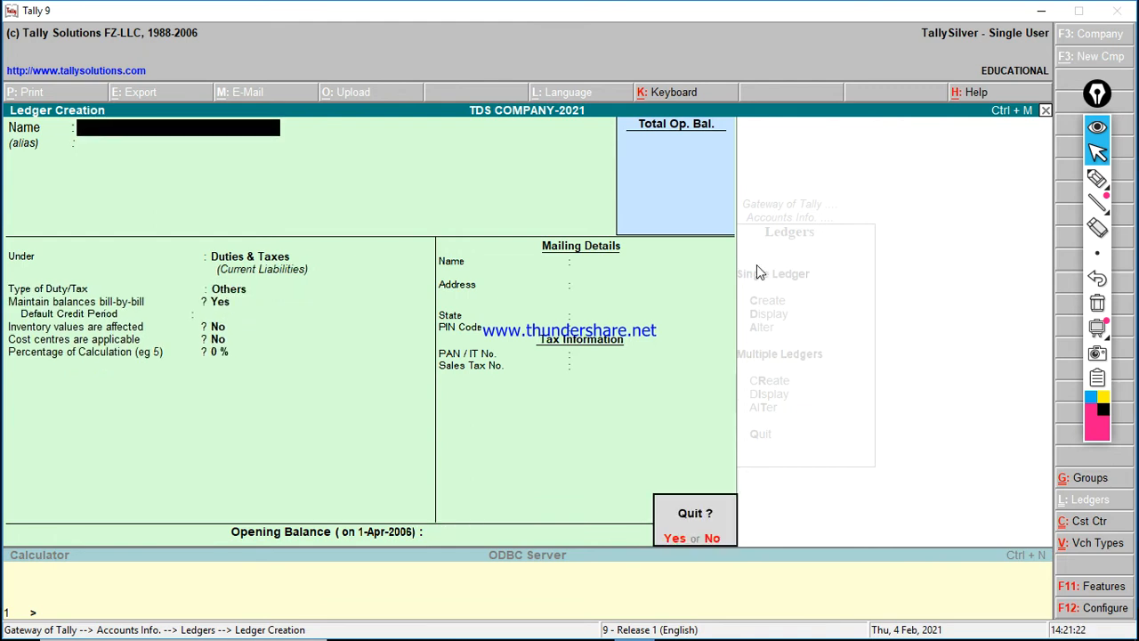
pyautogui.press('Return')
pyautogui.press('Escape')
pyautogui.press('Escape')
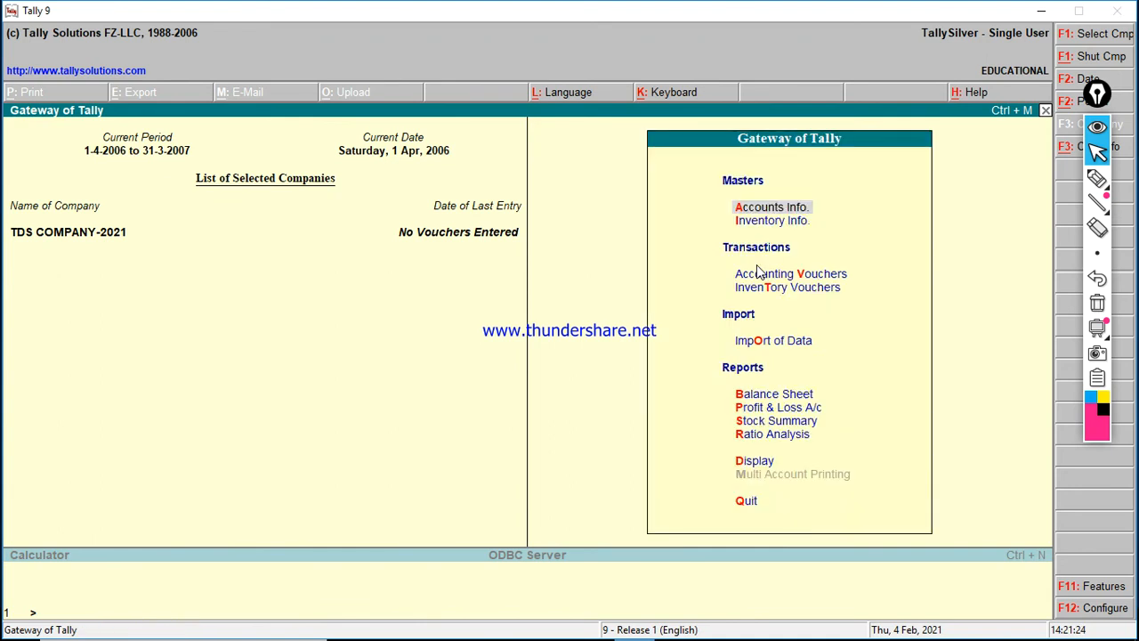
# Step: Create the unit of measure BOT with formal name BOTTLE
pyautogui.press('Down')
pyautogui.press('Return')
pyautogui.press('Down')
pyautogui.press('Down')
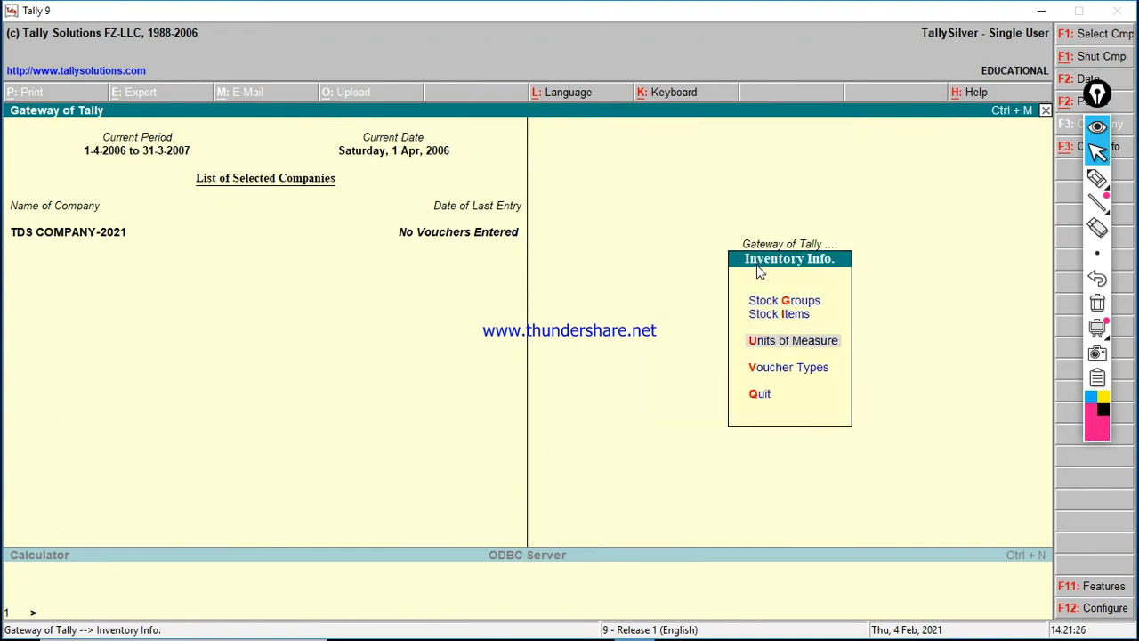
pyautogui.press('Return')
pyautogui.press('Return')
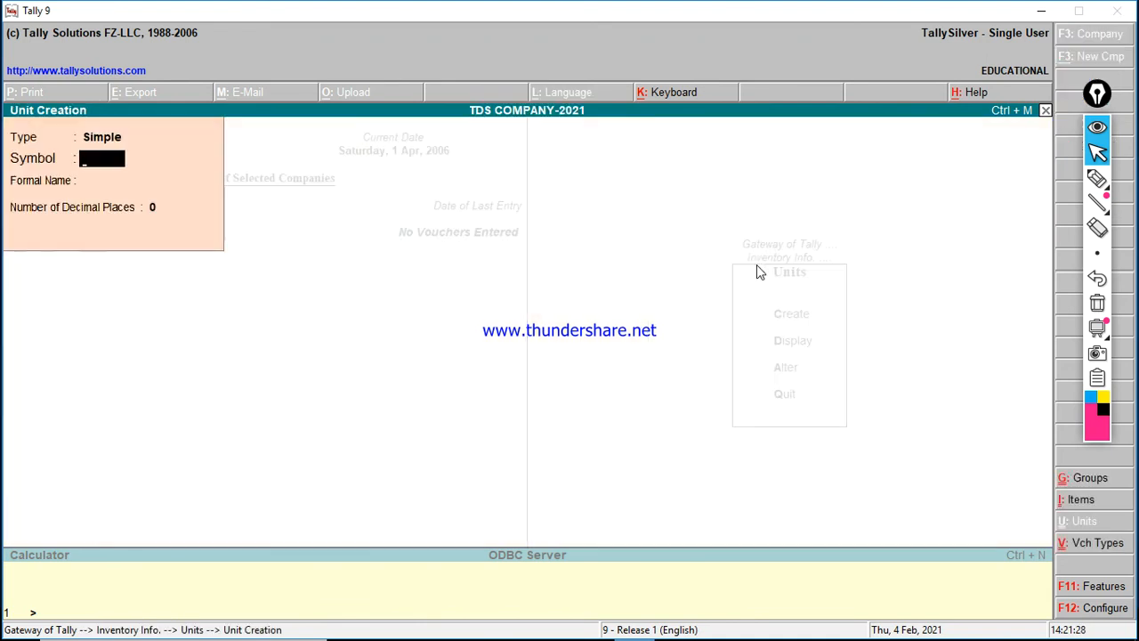
pyautogui.write('BOT')
pyautogui.press('Return')
pyautogui.write('BOTT')
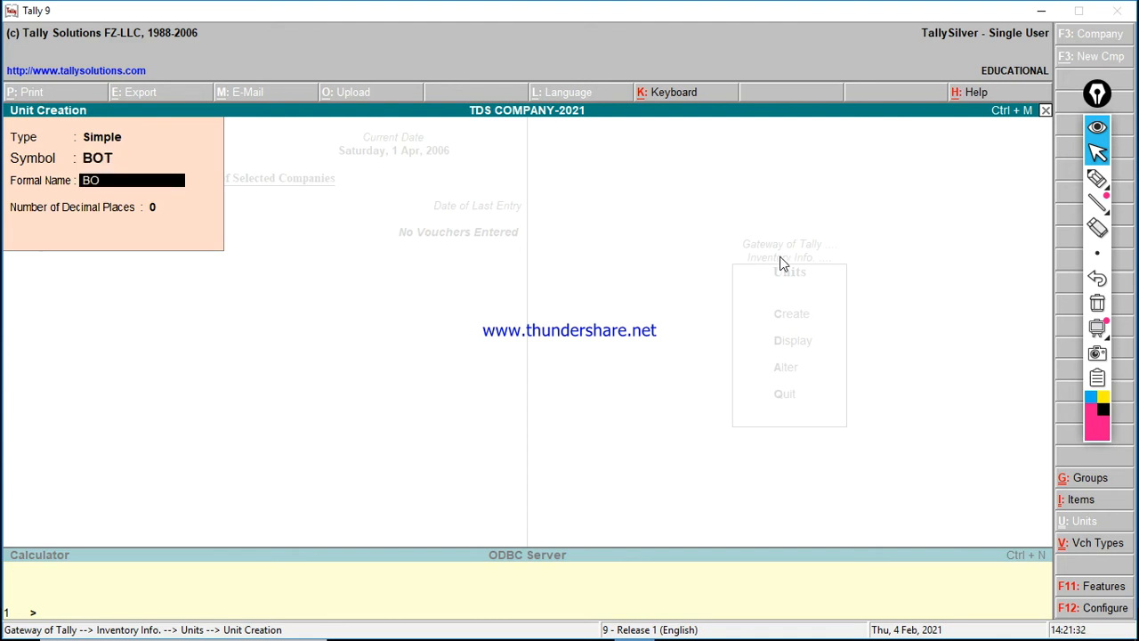
pyautogui.press('Return')
pyautogui.press('Return')
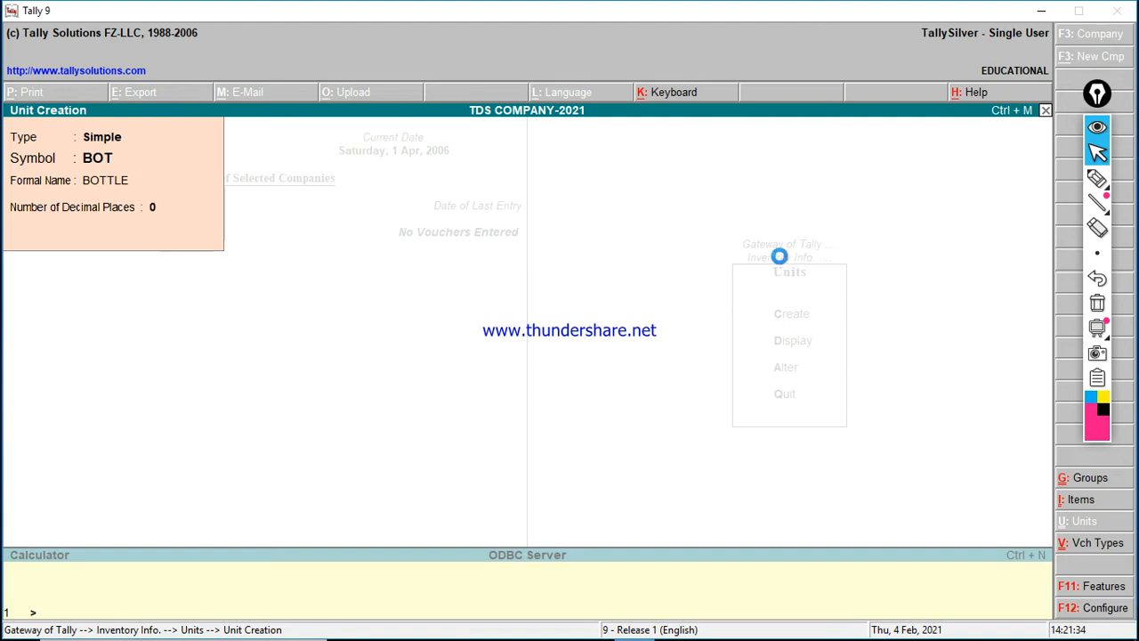
pyautogui.press('Escape')
# Step: Create stock group COLD DRINK SHOP under Primary
pyautogui.press('Return')
pyautogui.press('Escape')
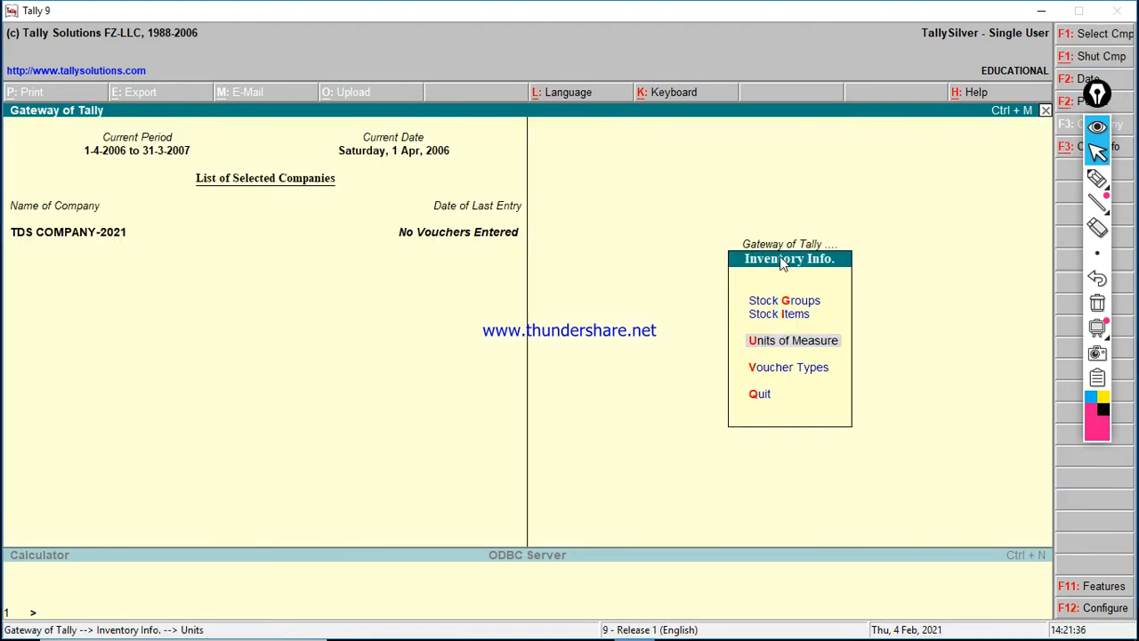
pyautogui.press('Up')
pyautogui.press('Up')
pyautogui.press('Return')
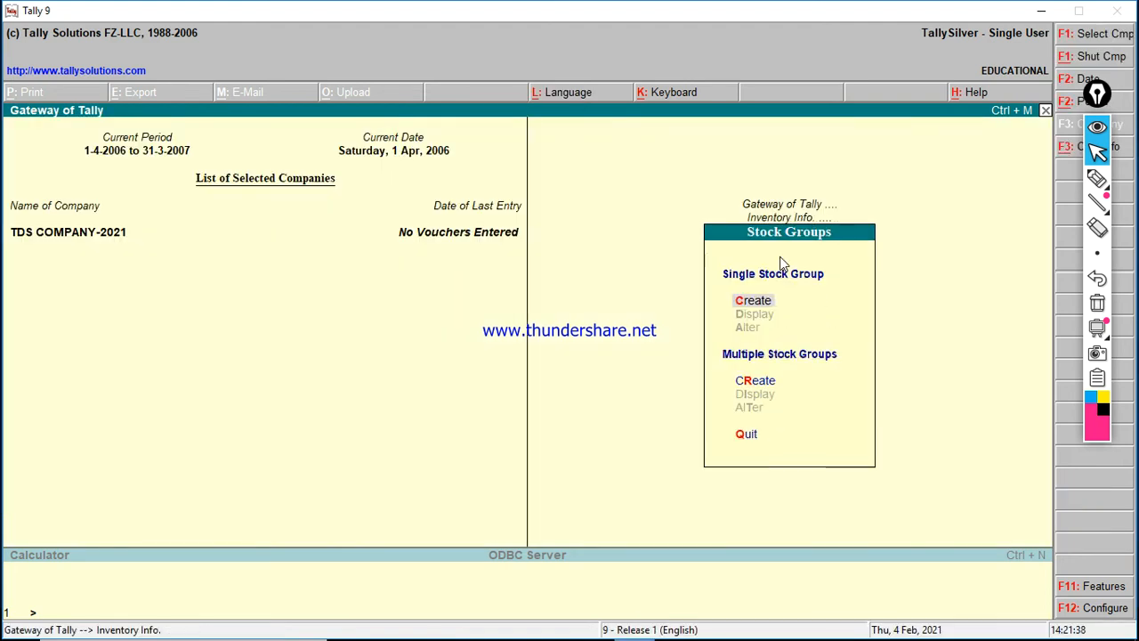
pyautogui.press('Return')
pyautogui.write('COLD')
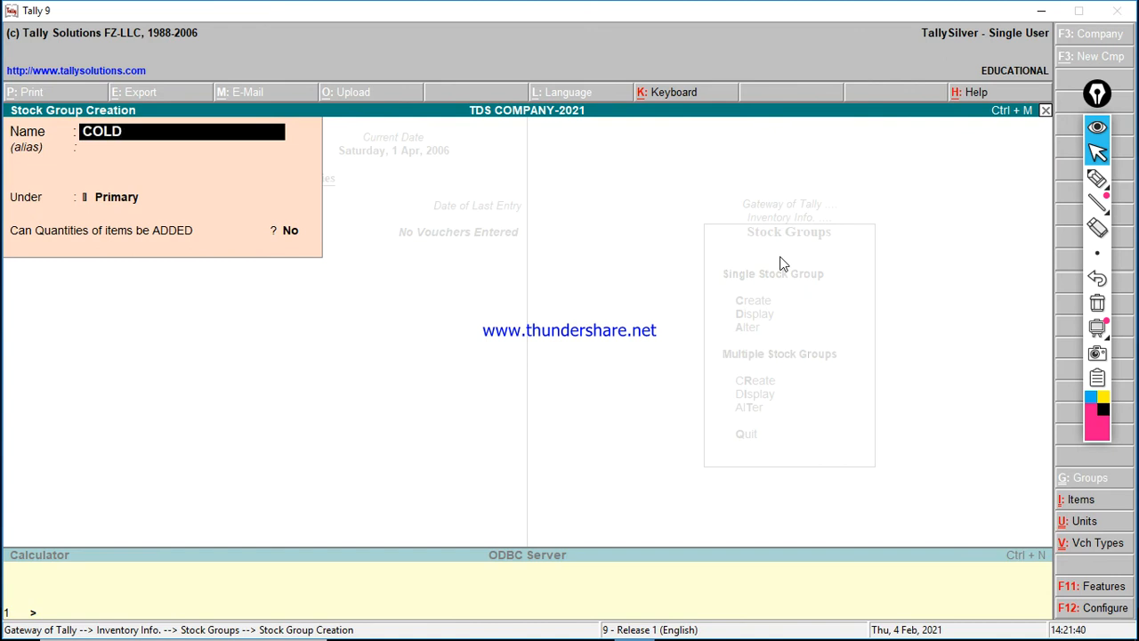
pyautogui.write(' DRINK SHOP')
pyautogui.press('Return')
pyautogui.press('Return')
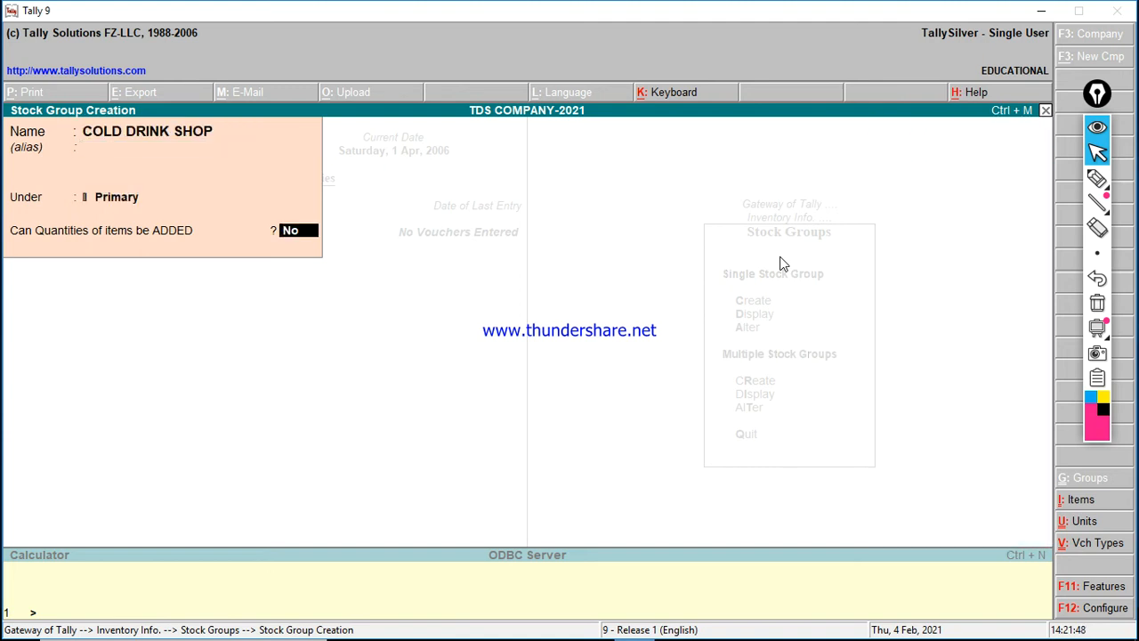
pyautogui.write('y')
pyautogui.press('Return')
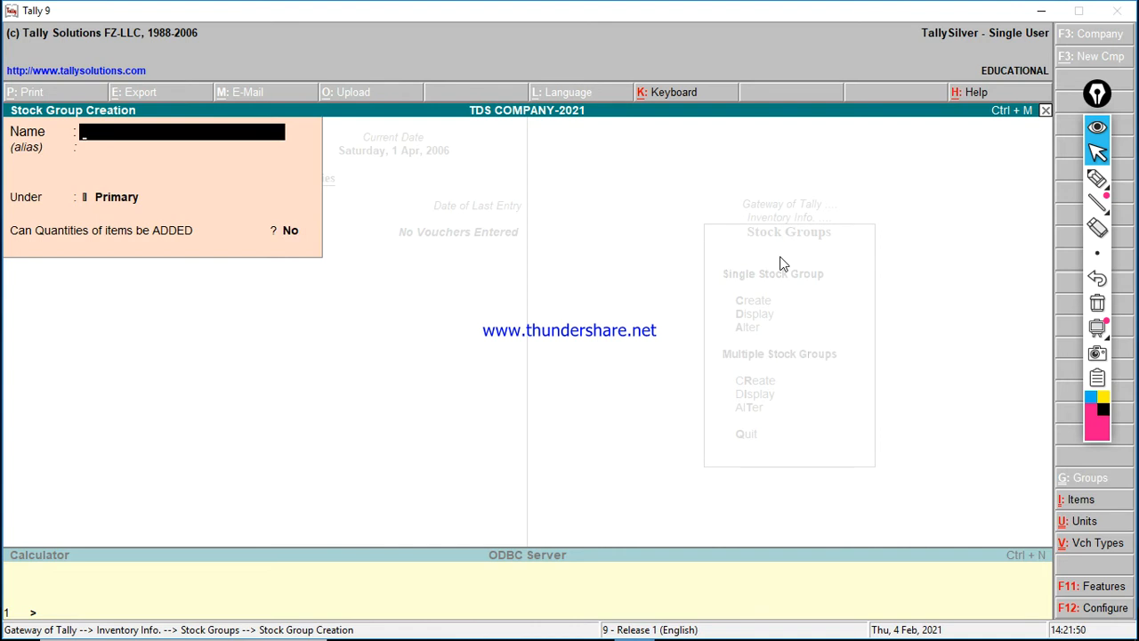
pyautogui.press('Escape')
pyautogui.press('Escape')
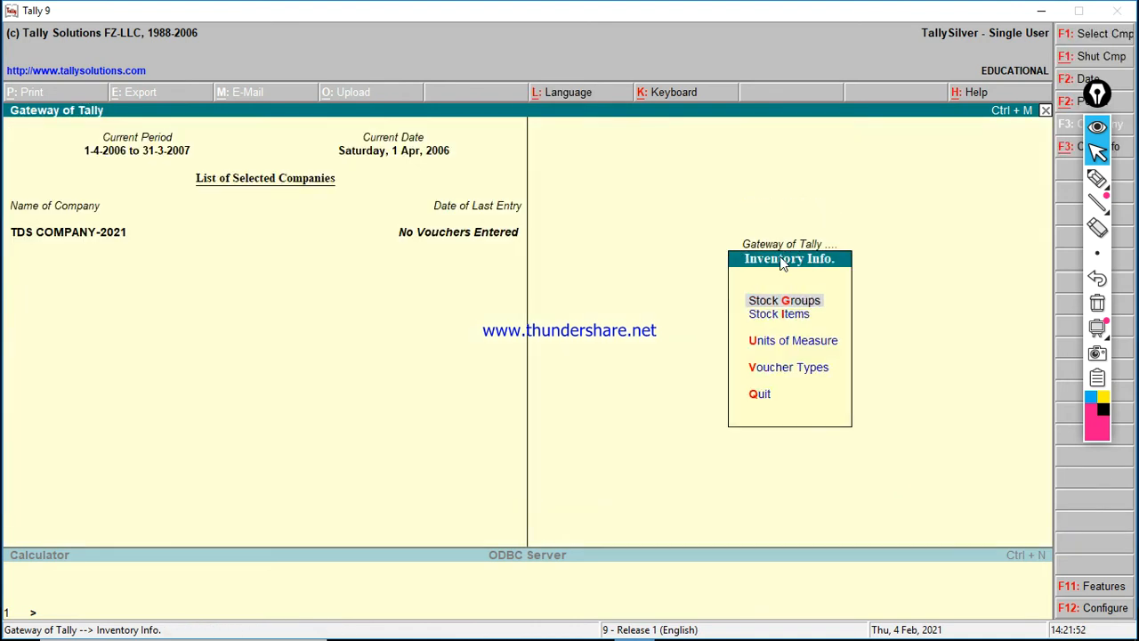
# Step: Start stock item SPRITE in group COLD DRINK SHOP with unit BOT, then bring up Inventory Features with F11
pyautogui.press('Down')
pyautogui.press('Return')
pyautogui.press('Return')
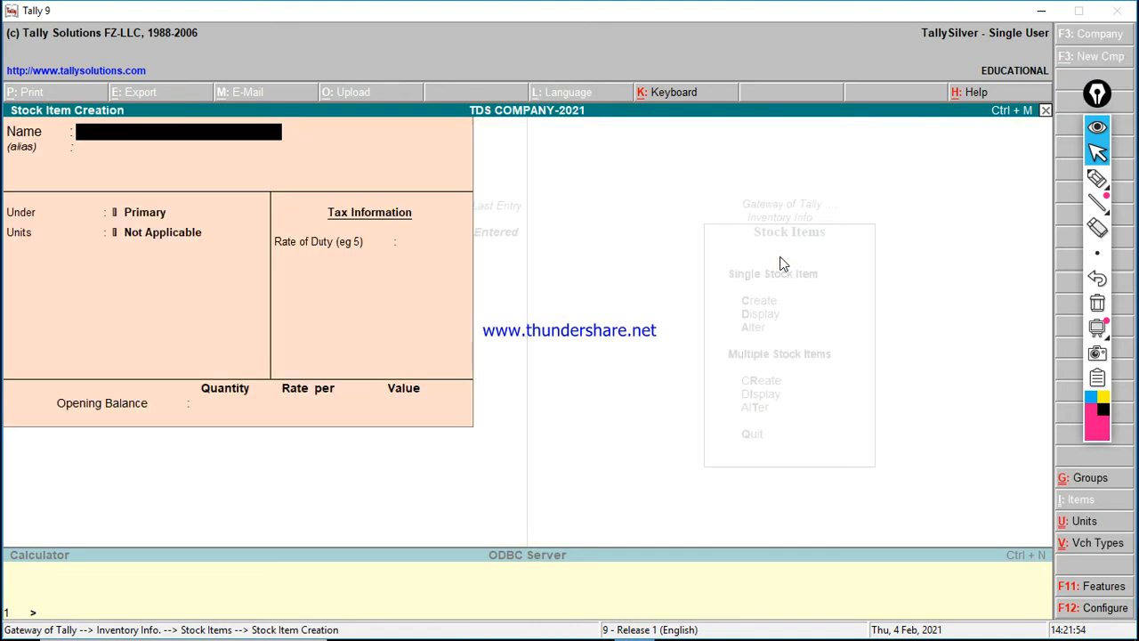
pyautogui.write('SPRITE')
pyautogui.press('Return')
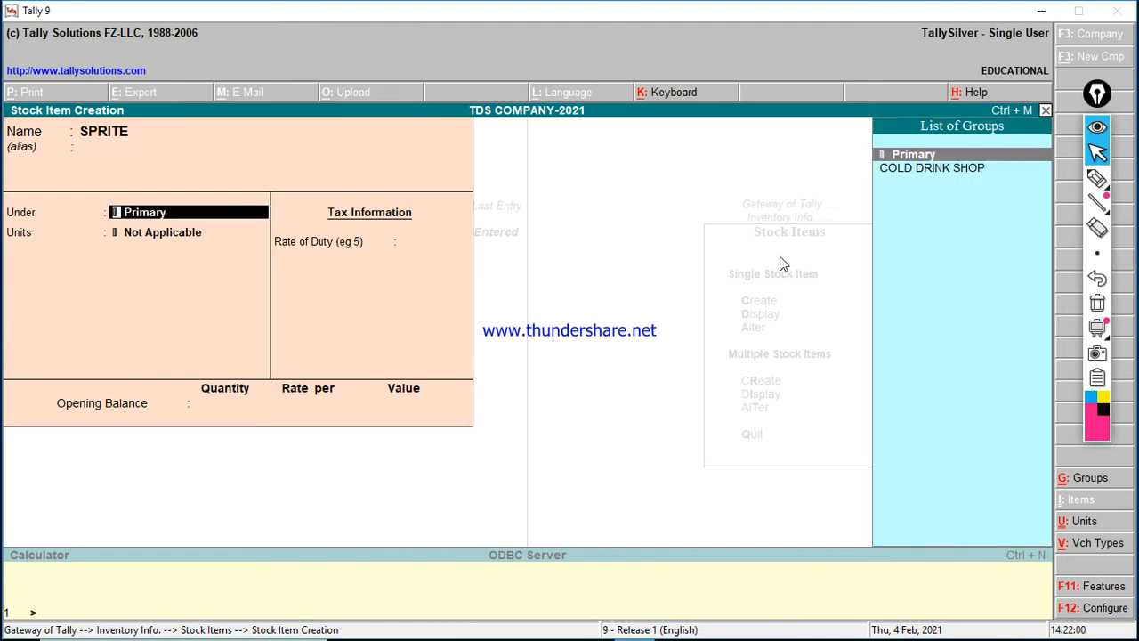
pyautogui.press('Down')
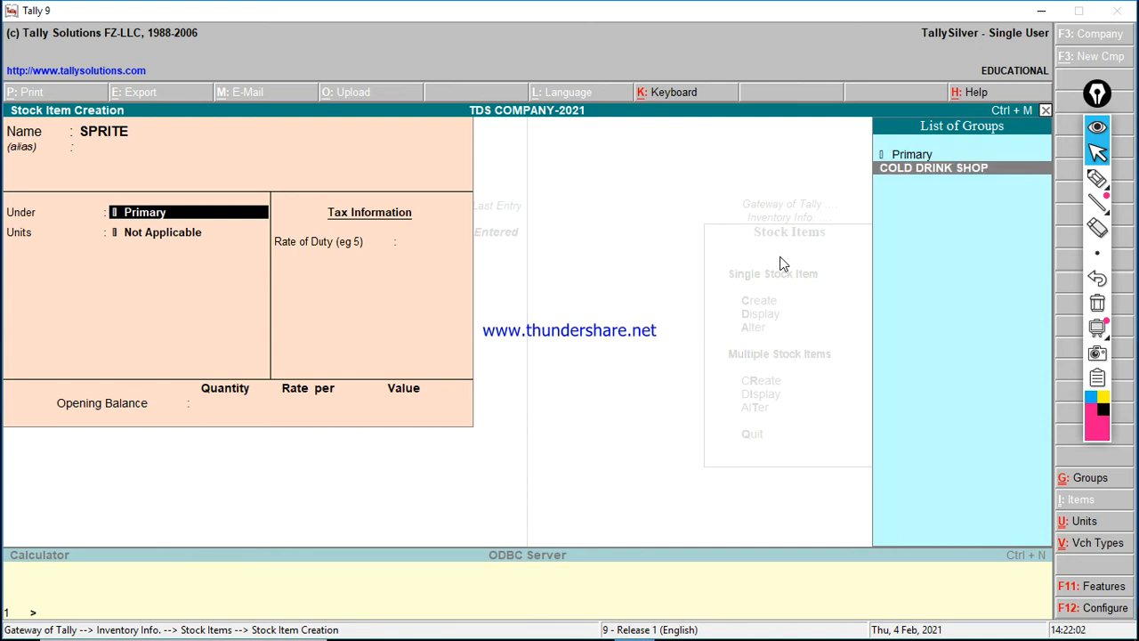
pyautogui.press('Return')
pyautogui.press('Down')
pyautogui.press('Return')
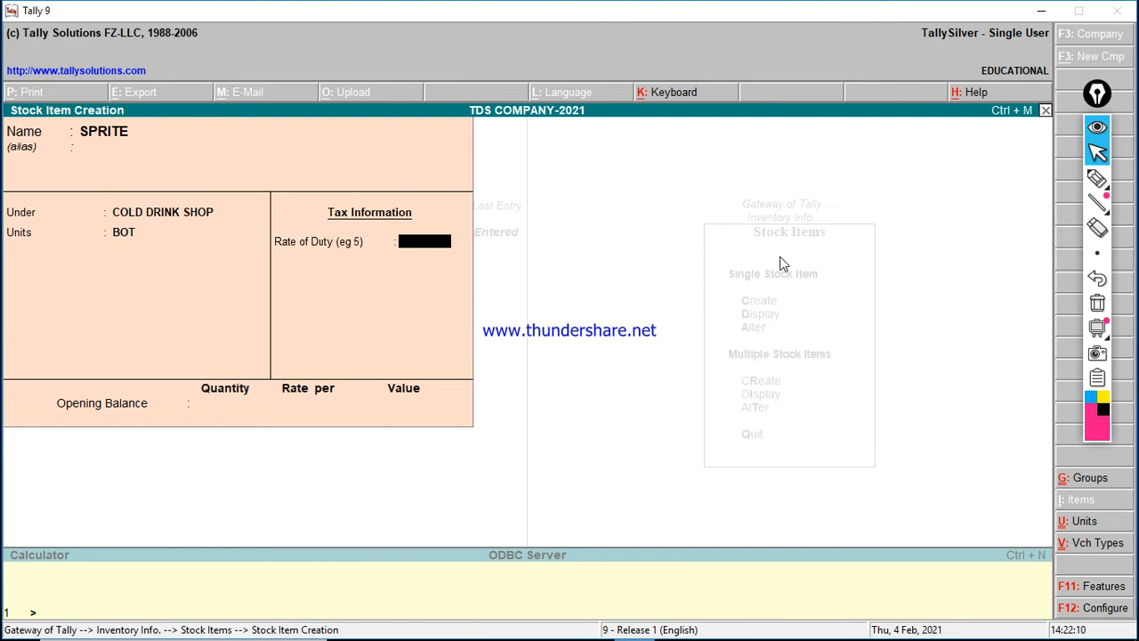
pyautogui.press('F11')
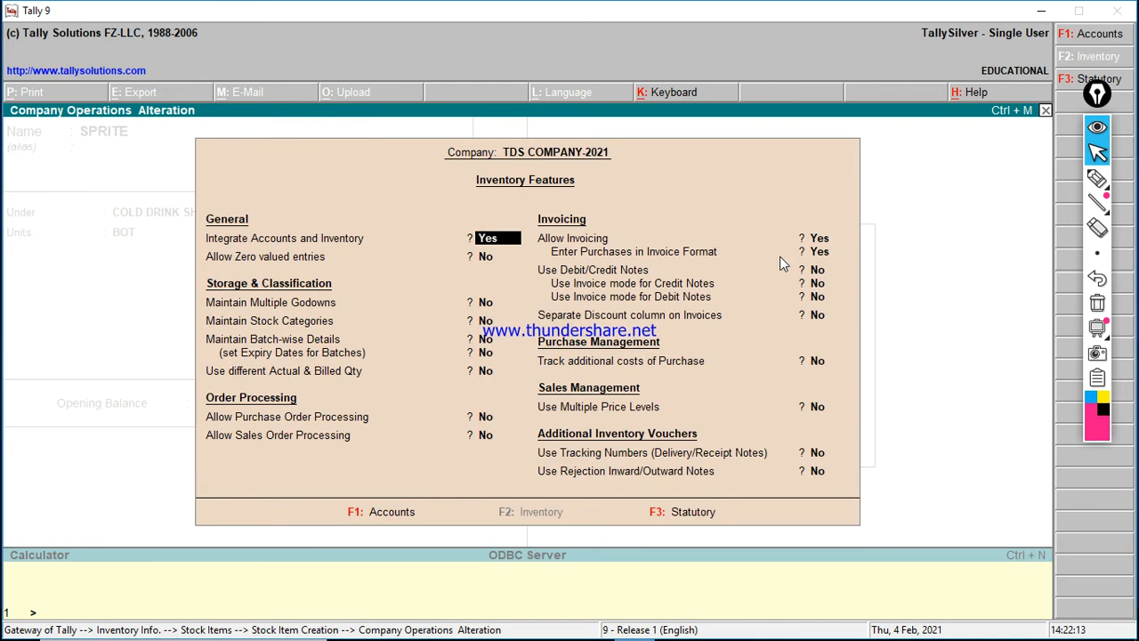
# Step: Turn on batch-wise details and expiry dates in the company's inventory features
pyautogui.press('Return')
pyautogui.press('Return')
pyautogui.press('Return')
pyautogui.press('Return')
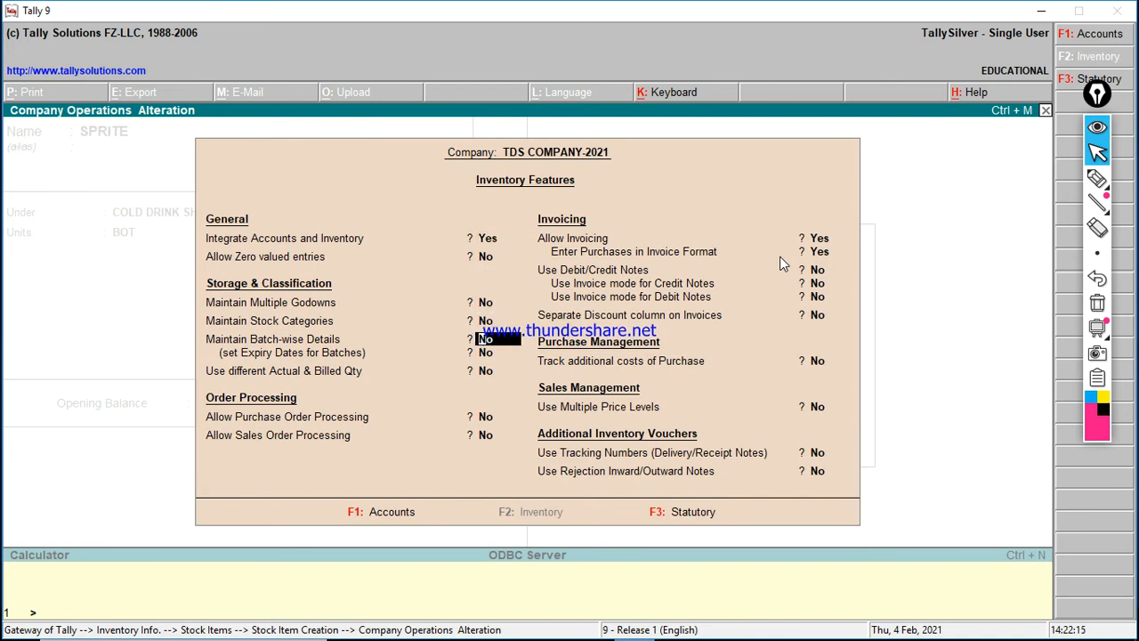
pyautogui.press('y')
pyautogui.press('Return')
pyautogui.press('y')
pyautogui.press('Return')
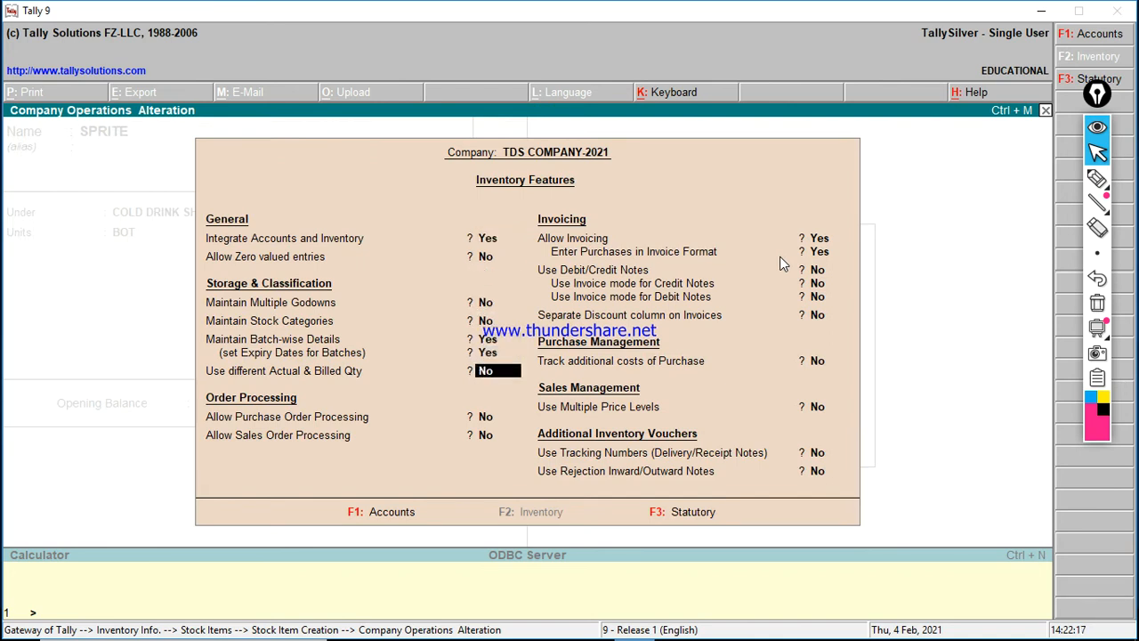
pyautogui.press('Return')
pyautogui.press('Return')
pyautogui.press('Return')
pyautogui.press('Return')
pyautogui.press('Return')
pyautogui.press('Return')
pyautogui.press('Return')
pyautogui.press('Return')
pyautogui.press('Return')
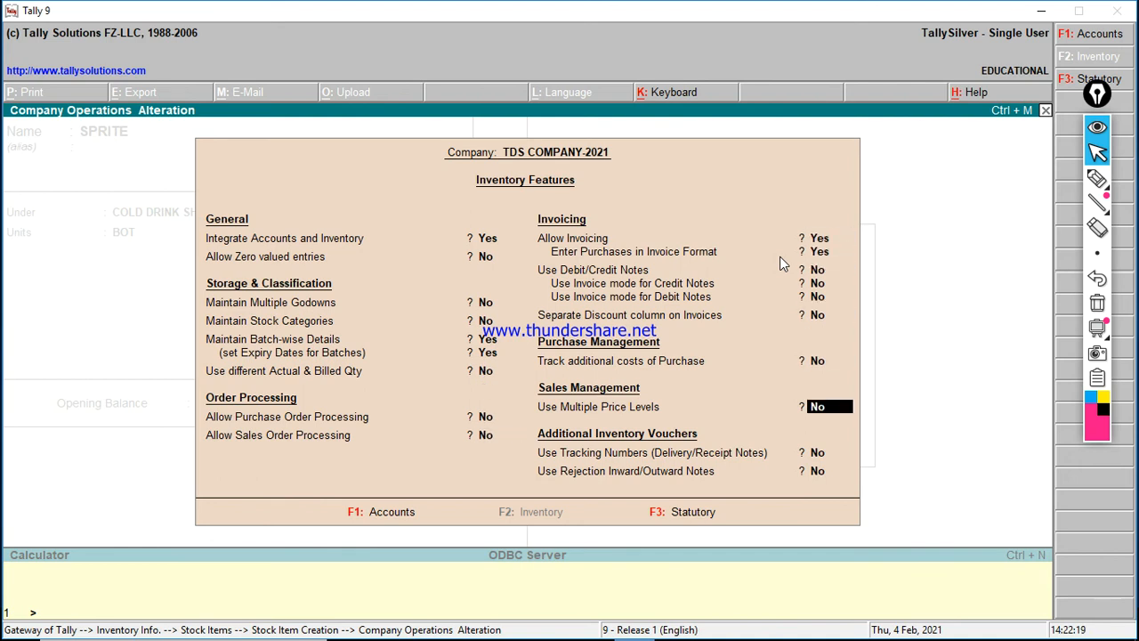
pyautogui.press('Return')
# Step: Complete the SPRITE stock item with unit BOT, maintained in batches with dates
pyautogui.press('Return')
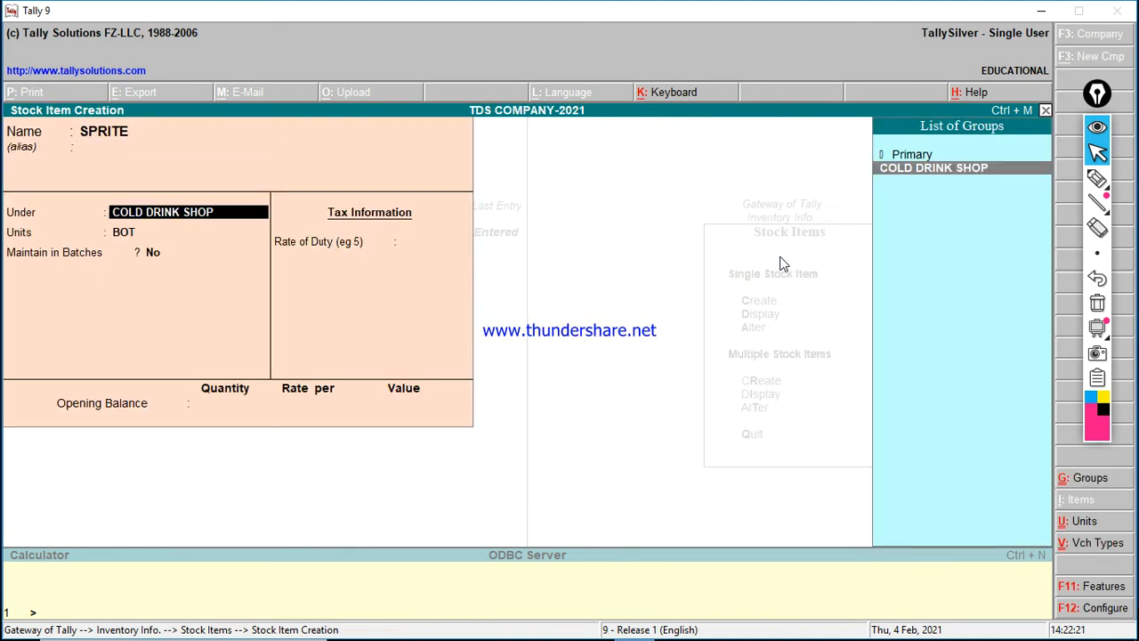
pyautogui.press('Return')
pyautogui.press('Return')
pyautogui.press('y')
pyautogui.press('Return')
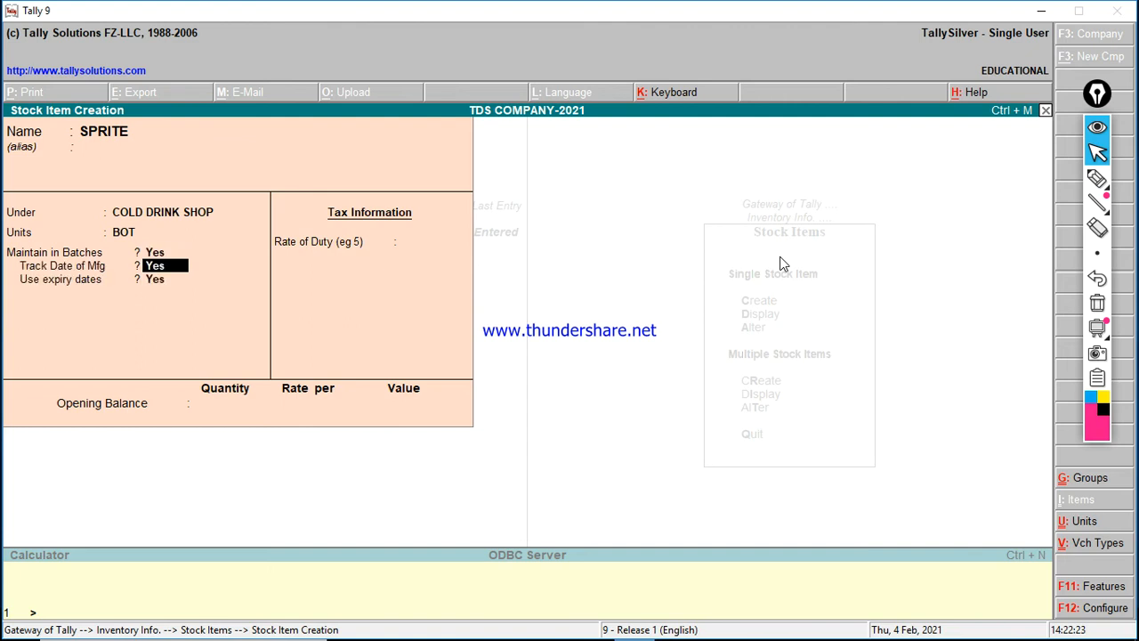
pyautogui.press('Return')
pyautogui.press('Return')
pyautogui.press('Return')
# Step: Create MAZZA under COLD DRINK SHOP, unit BOT, with batches and manufacturing dates
pyautogui.press('Return')
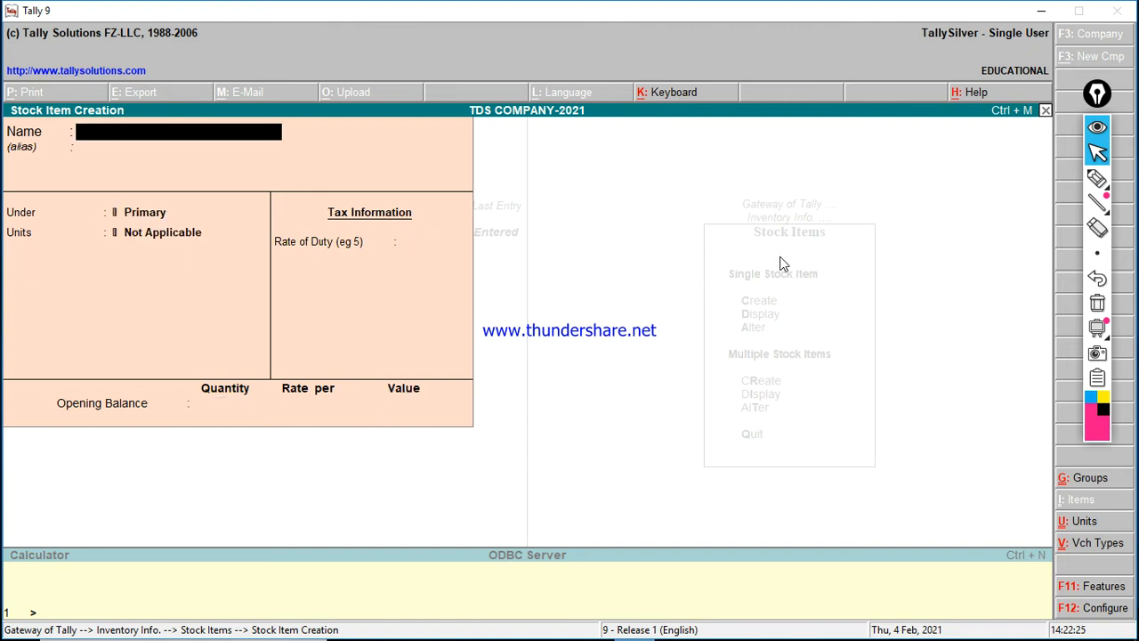
pyautogui.write('MAZZA')
pyautogui.press('Return')
pyautogui.press('Return')
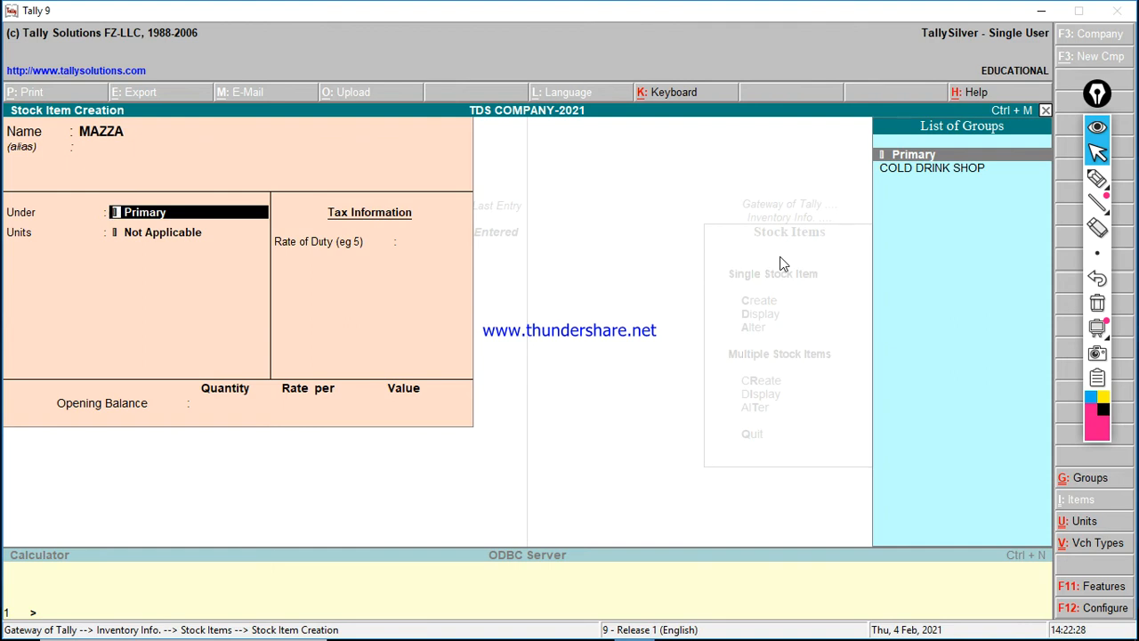
pyautogui.press('Down')
pyautogui.press('Return')
pyautogui.press('Up')
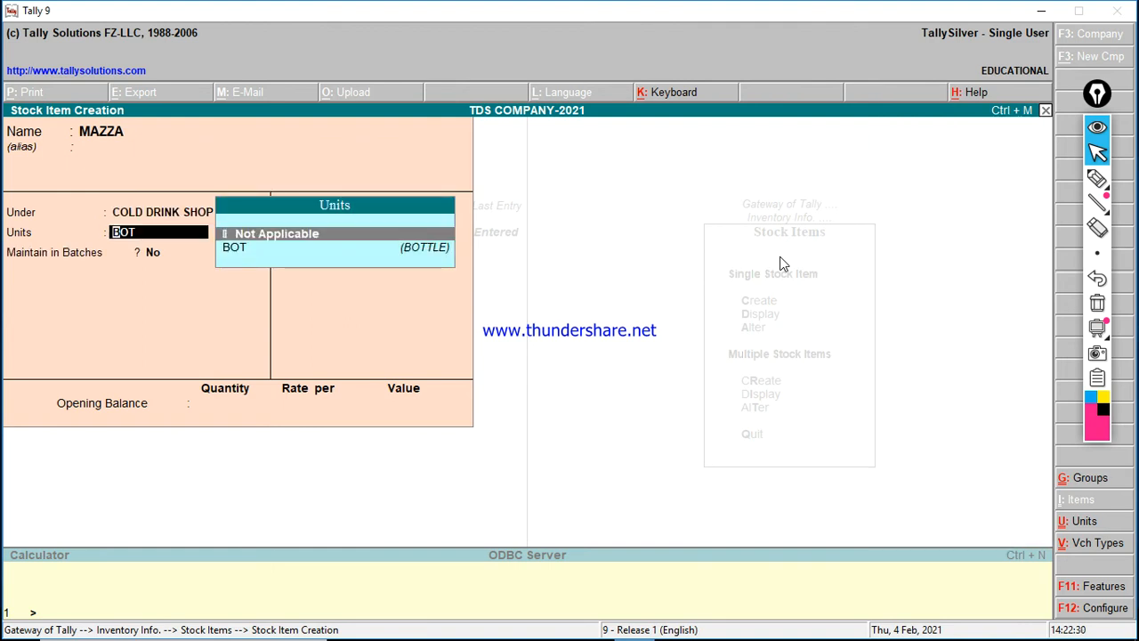
pyautogui.press('Return')
pyautogui.press('y')
pyautogui.press('Return')
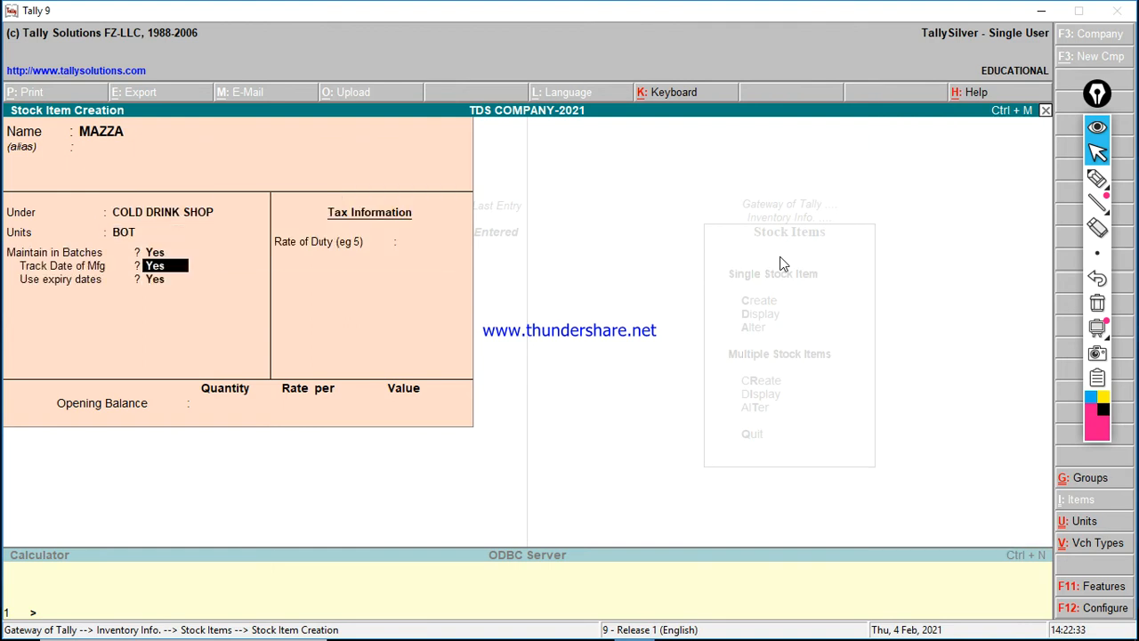
pyautogui.press('Return')
pyautogui.press('Return')
pyautogui.press('Return')
pyautogui.press('Return')
pyautogui.press('Return')
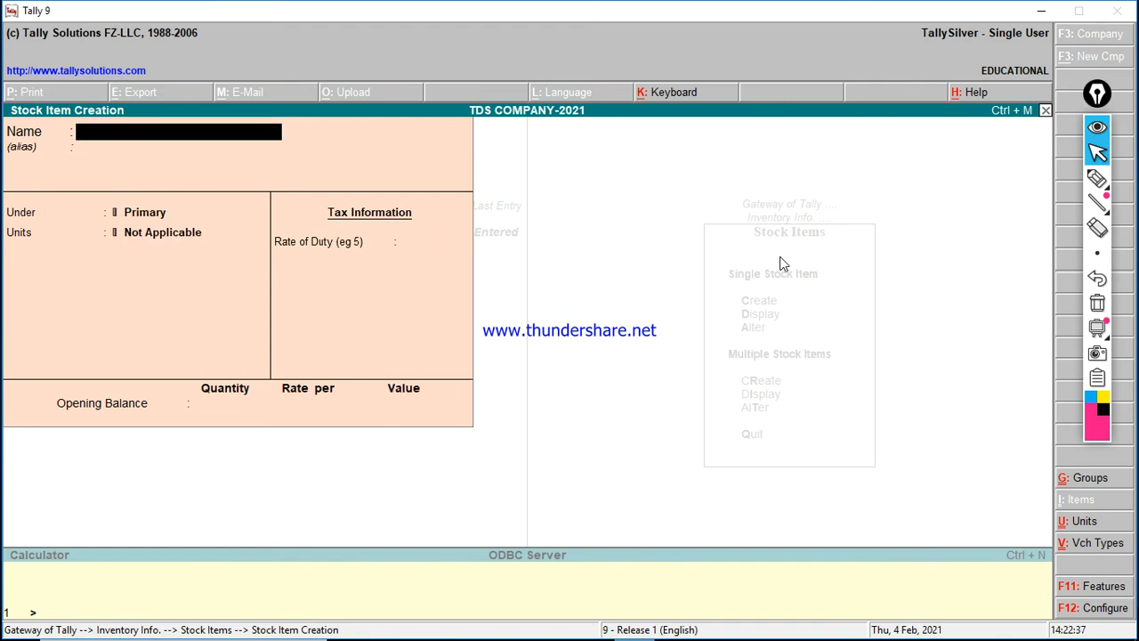
pyautogui.press('Escape')
pyautogui.press('Escape')
pyautogui.press('Escape')
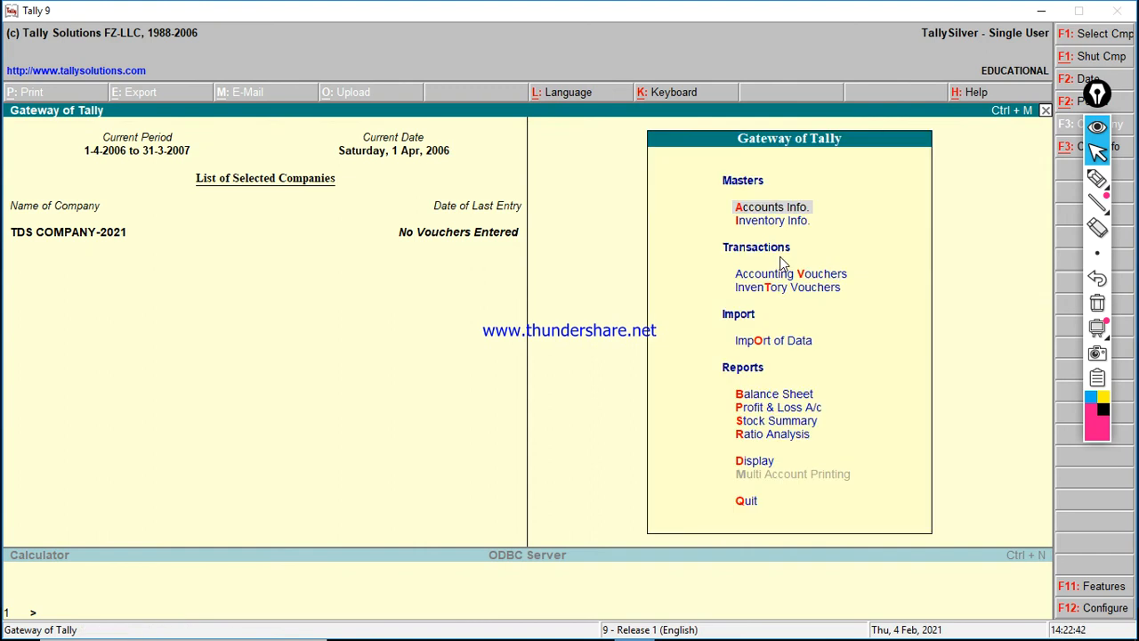
# Step: Record a Cash receipt of 100000 from CAPITAL, then switch to a Physical Stock voucher
pyautogui.press('Down')
pyautogui.press('Down')
pyautogui.press('Return')
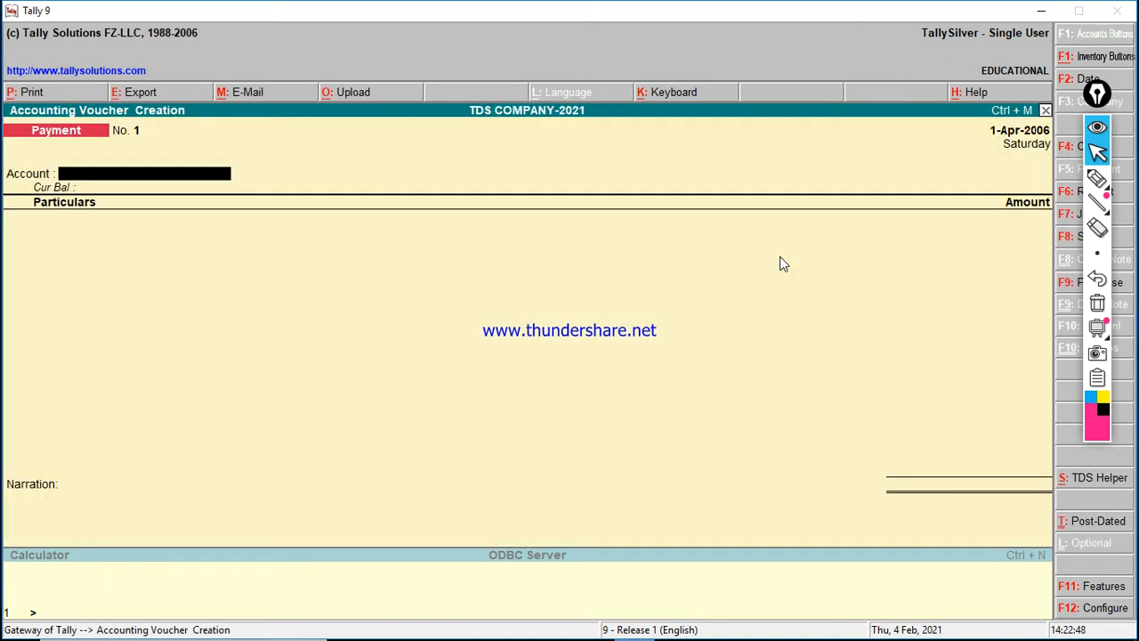
pyautogui.press('F6')
pyautogui.press('F7')
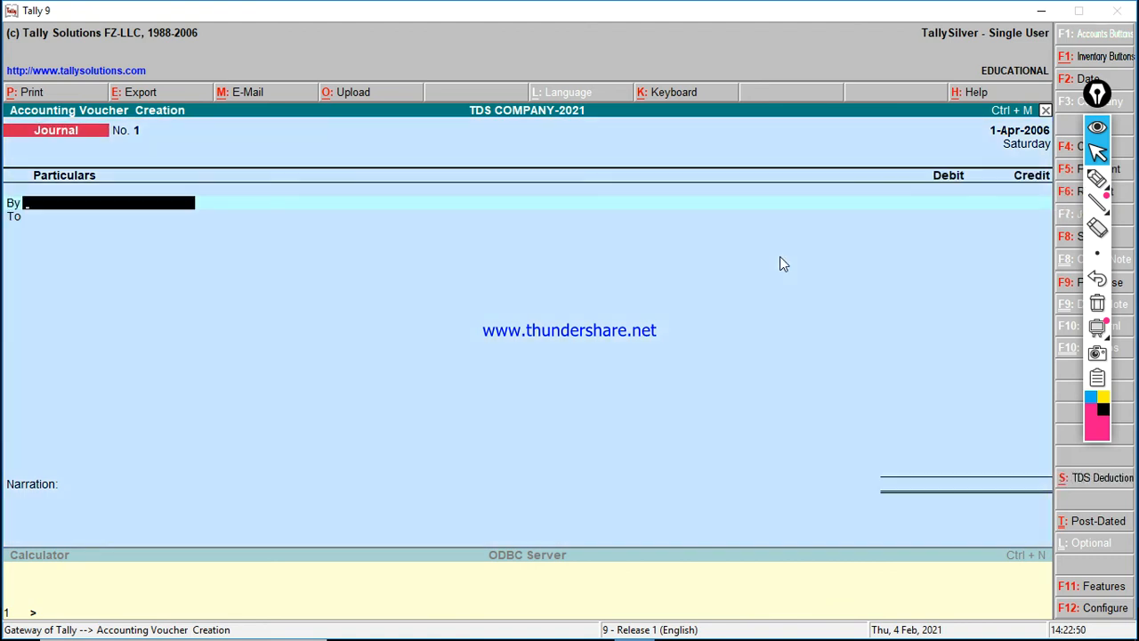
pyautogui.press('F5')
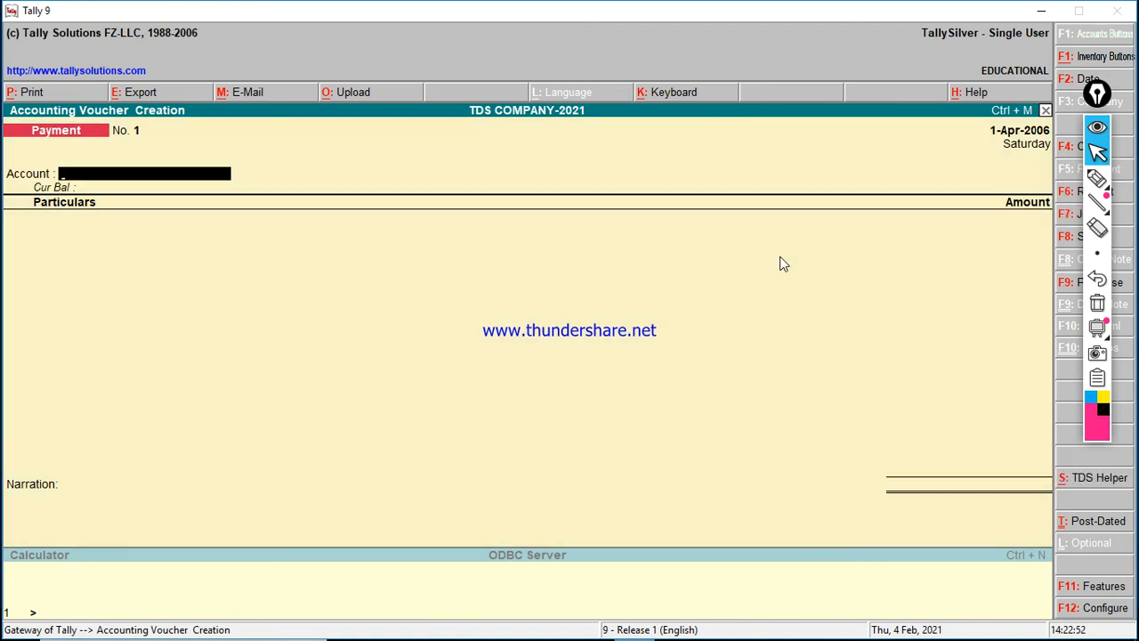
pyautogui.press('F6')
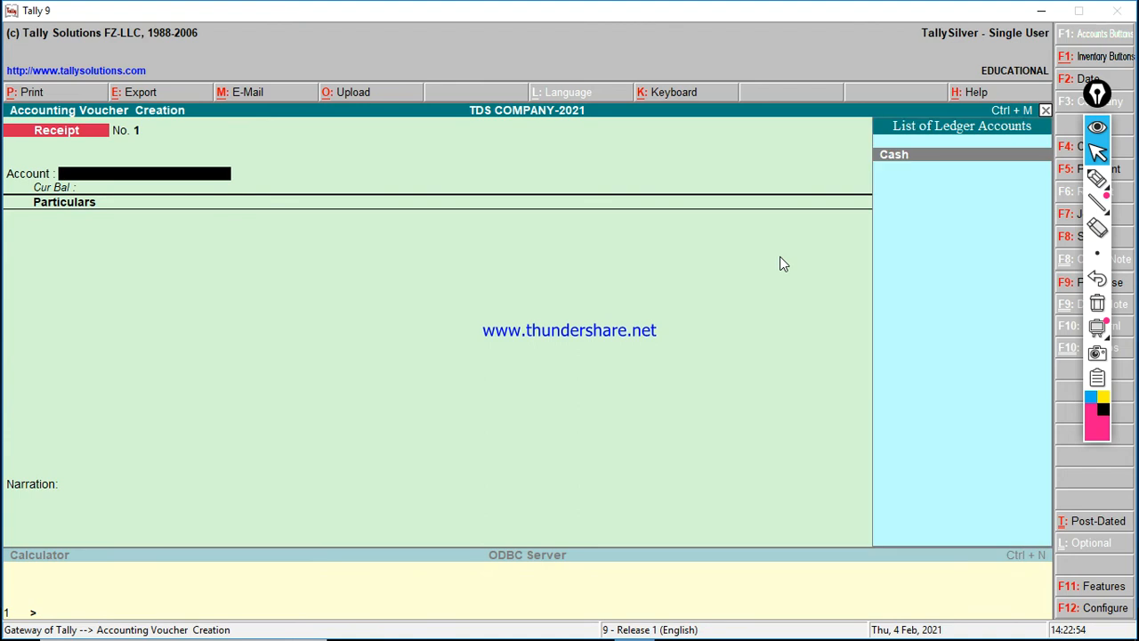
pyautogui.press('Return')
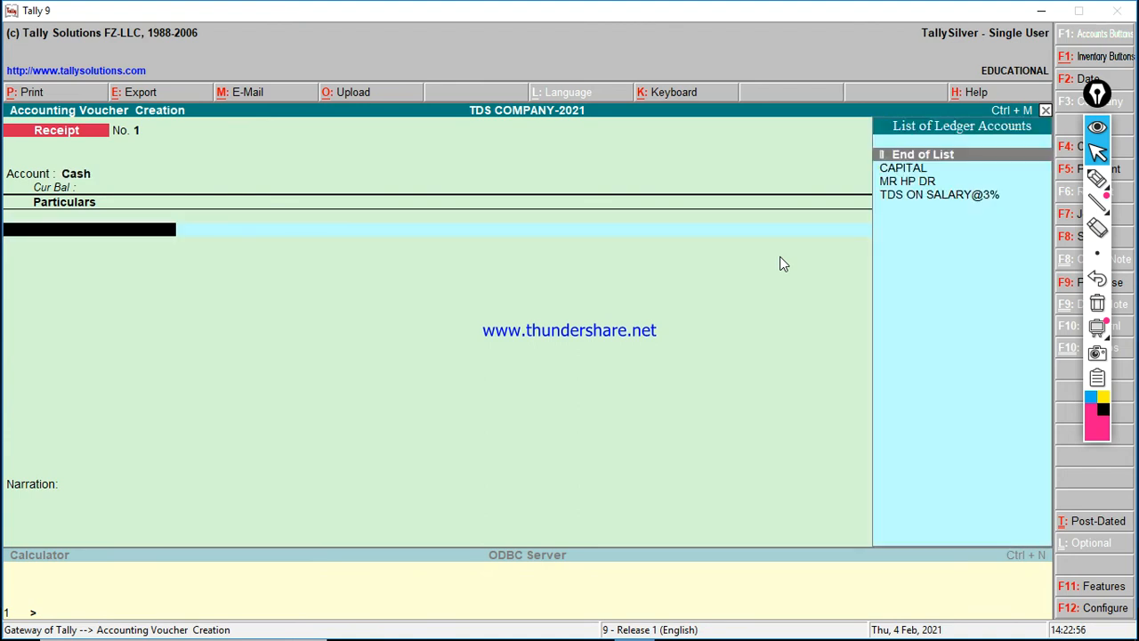
pyautogui.press('Return')
pyautogui.write('100000')
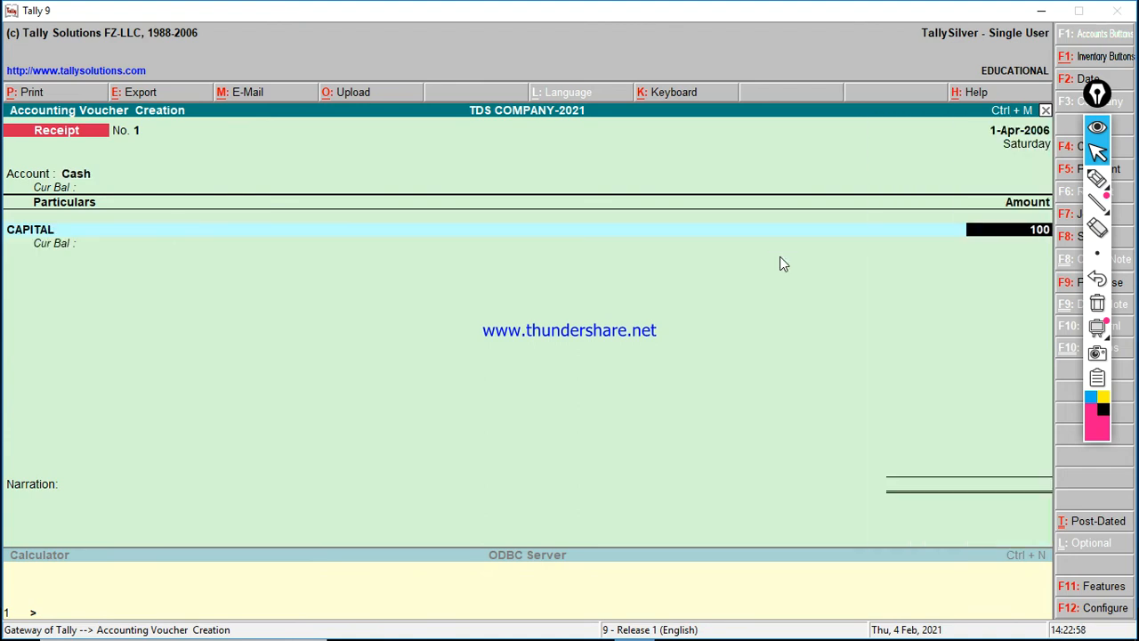
pyautogui.press('Return')
pyautogui.press('Return')
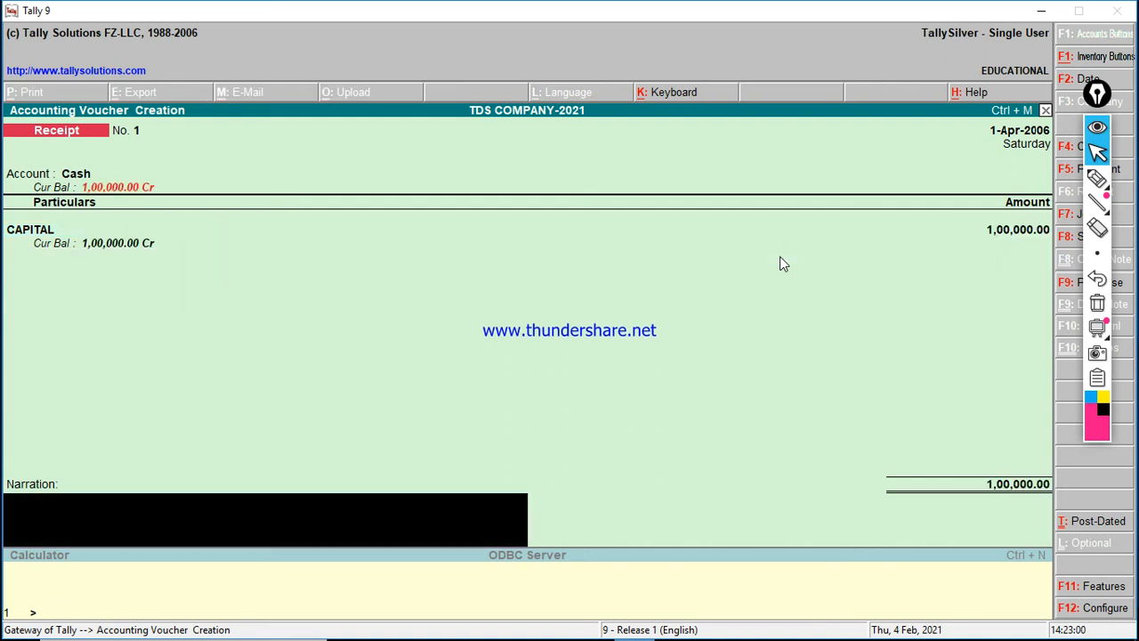
pyautogui.press('Return')
pyautogui.press('Return')
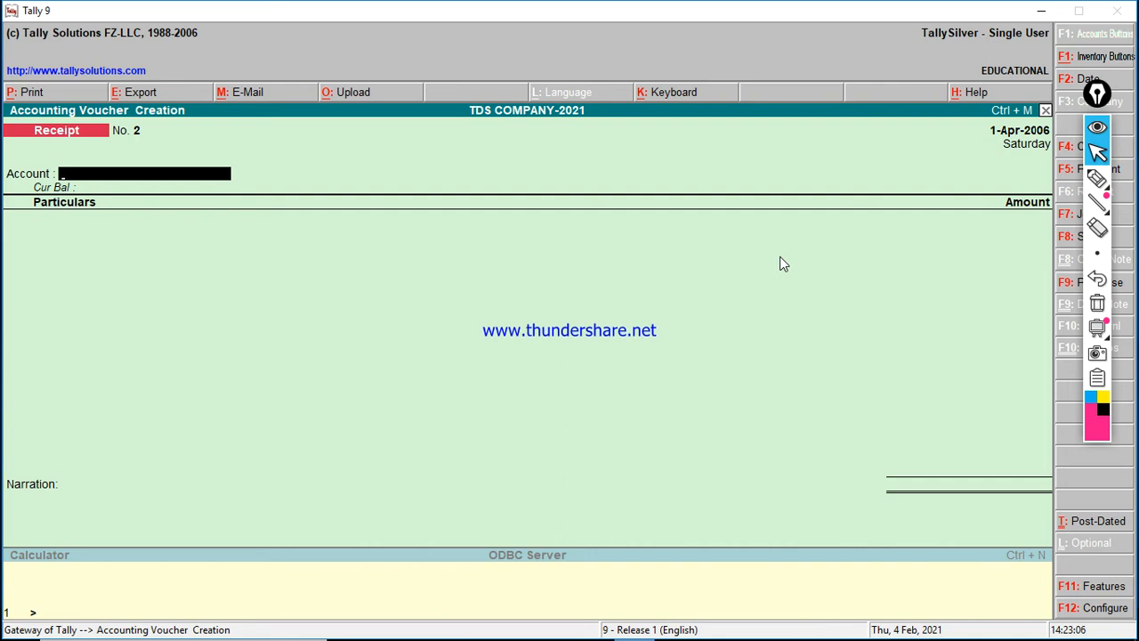
pyautogui.hotkey('alt', 'F10')
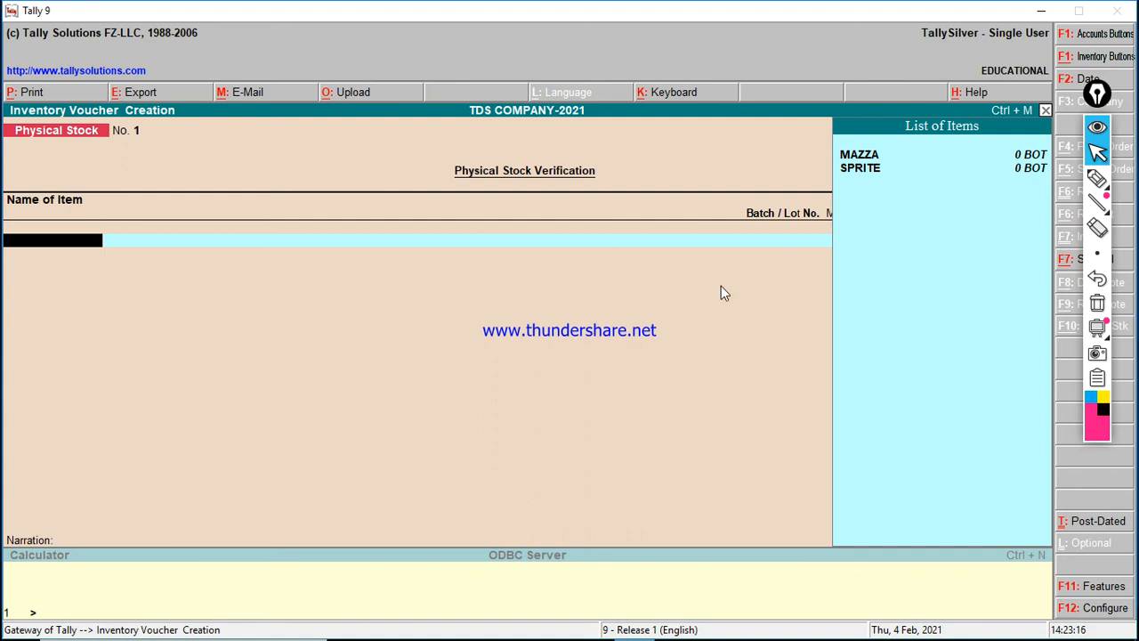
# Step: Enter MAZZA with new batch BCHN0:45454\UP, 200-day expiry, quantity 5000
pyautogui.press('Return')
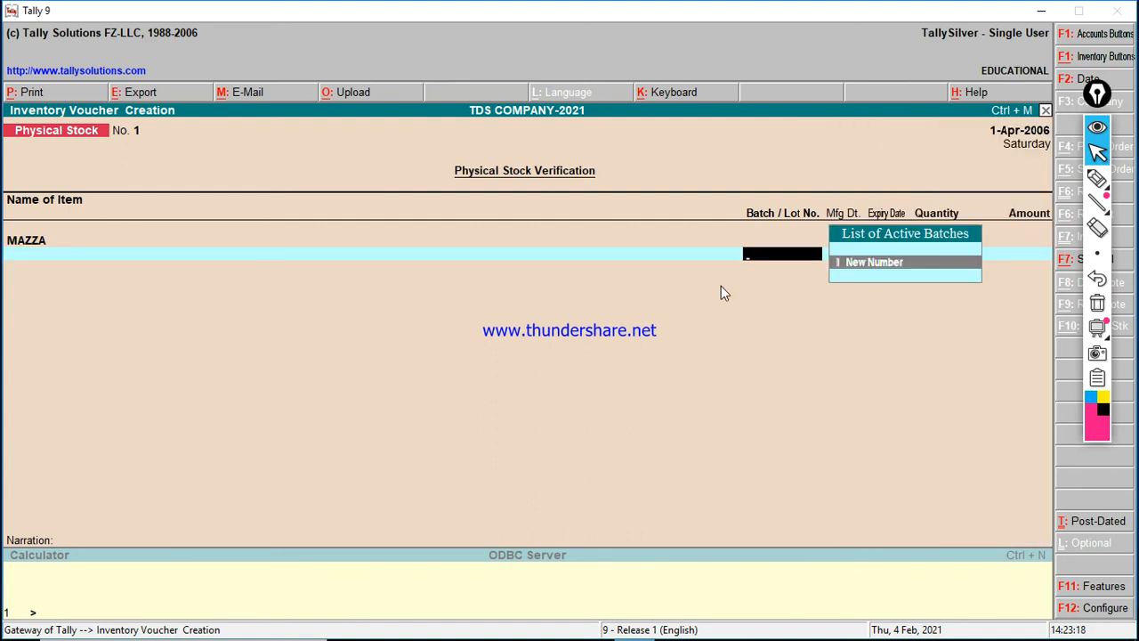
pyautogui.press('Return')
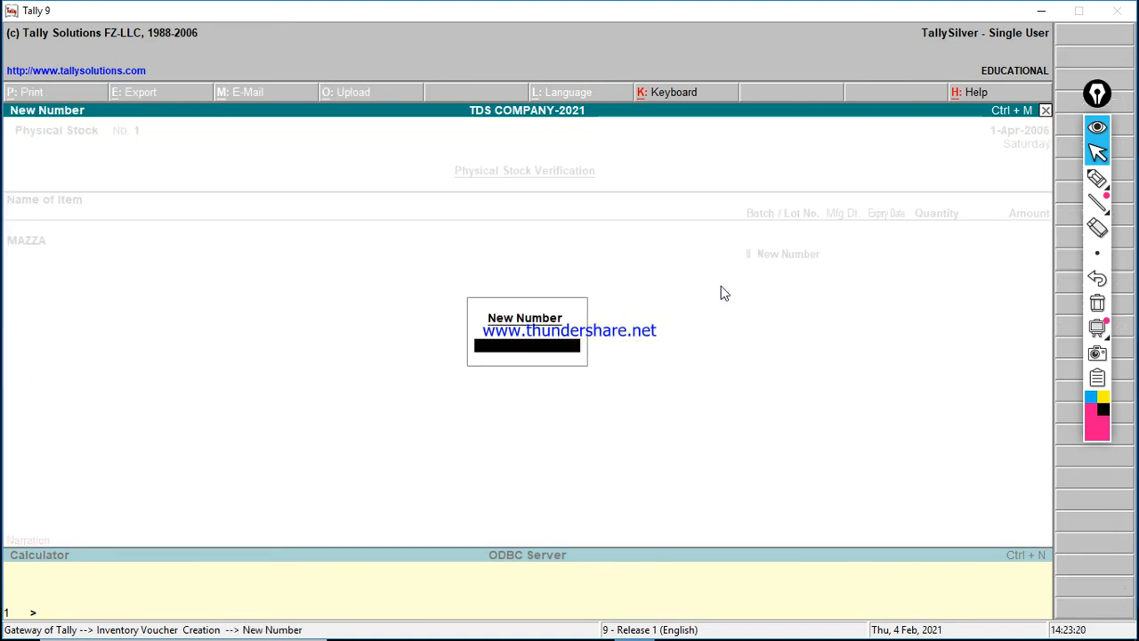
pyautogui.write('BCHN0')
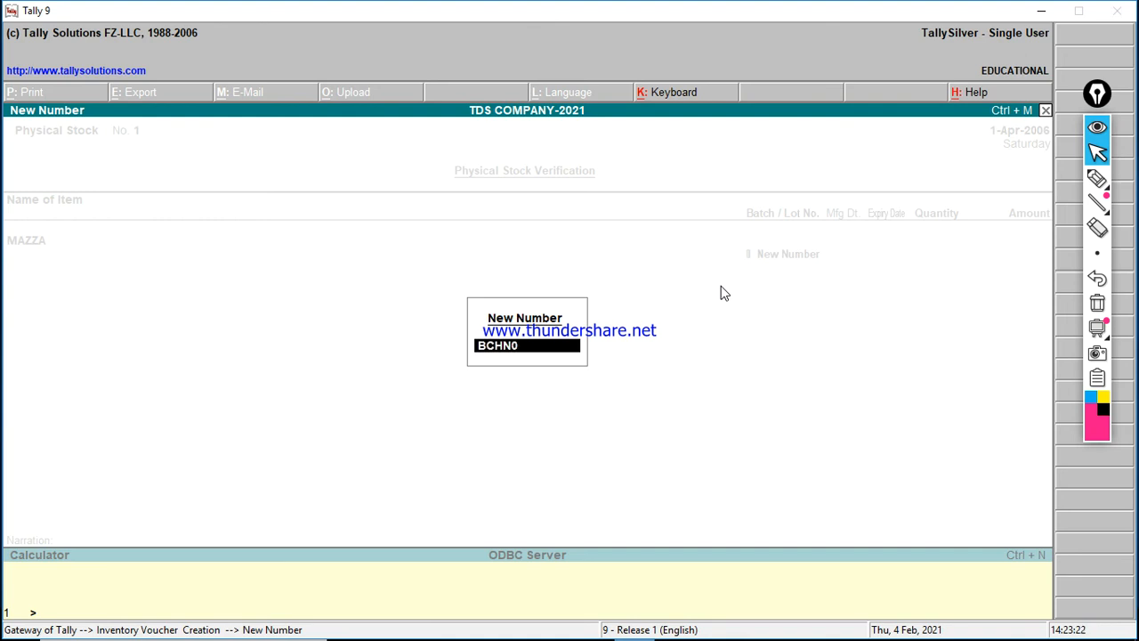
pyautogui.write(':45454\\UP')
pyautogui.press('Return')
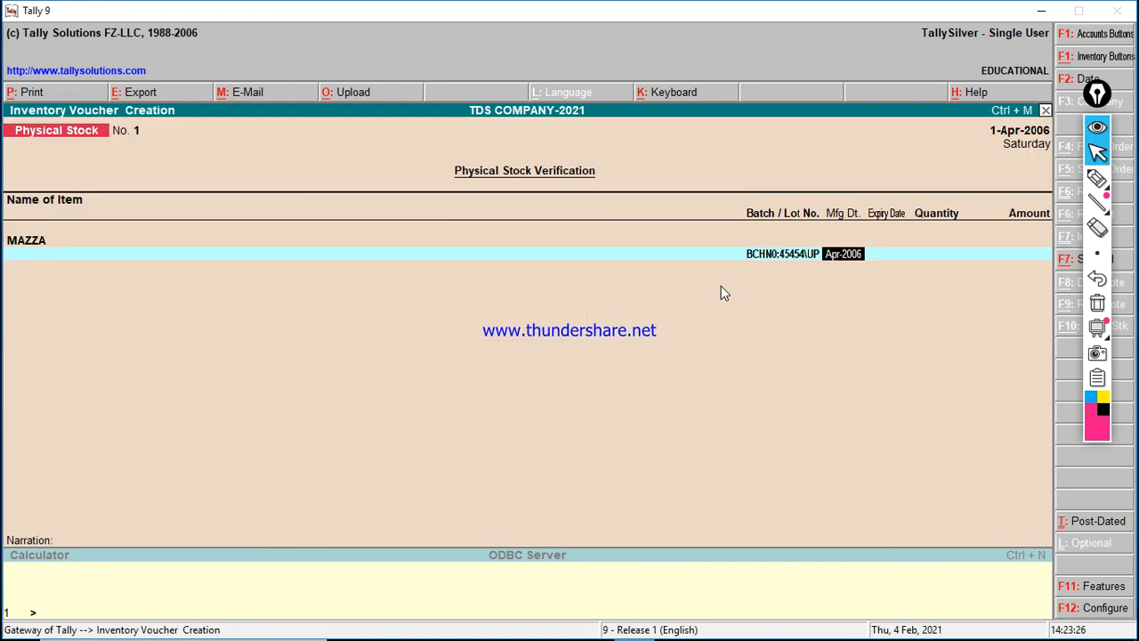
pyautogui.press('Return')
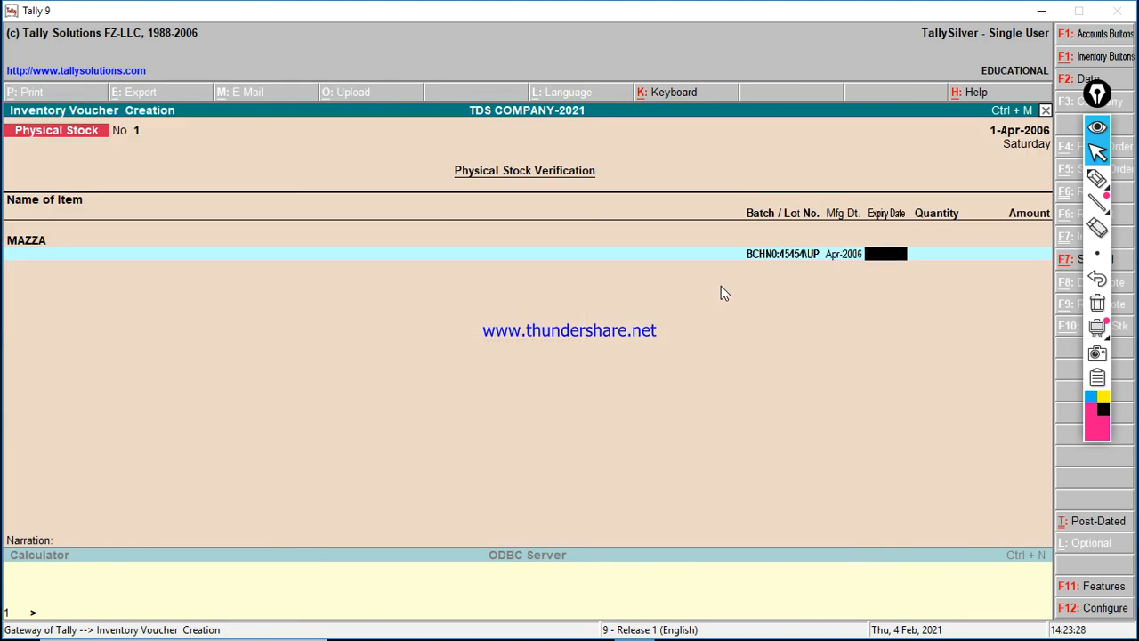
pyautogui.write('200')
pyautogui.press('Return')
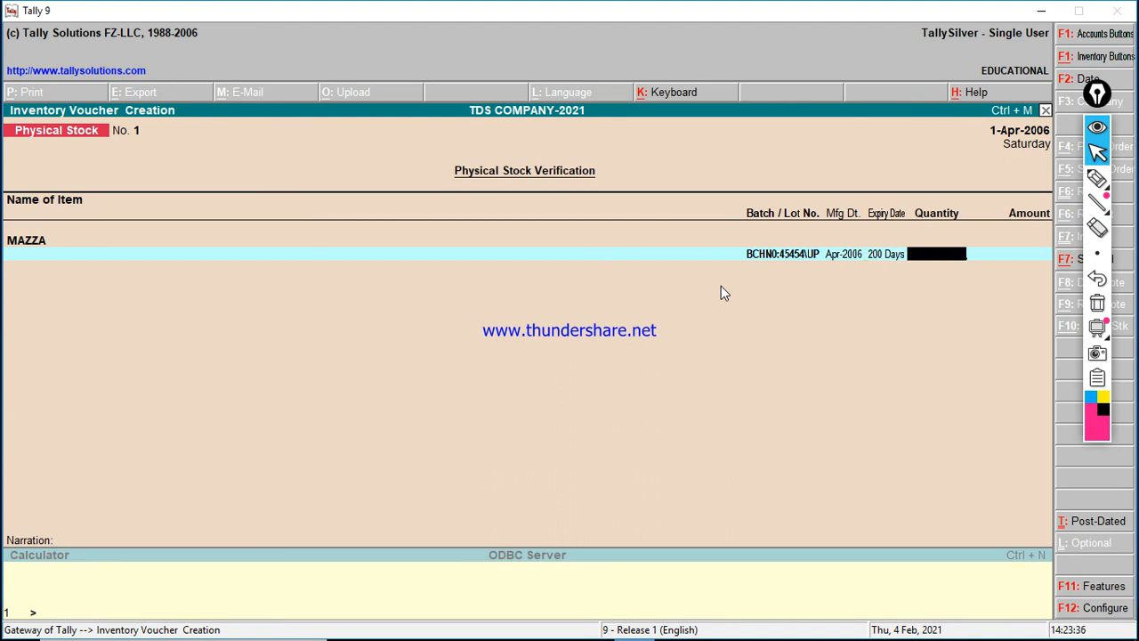
pyautogui.write('5000')
pyautogui.press('Return')
pyautogui.press('Return')
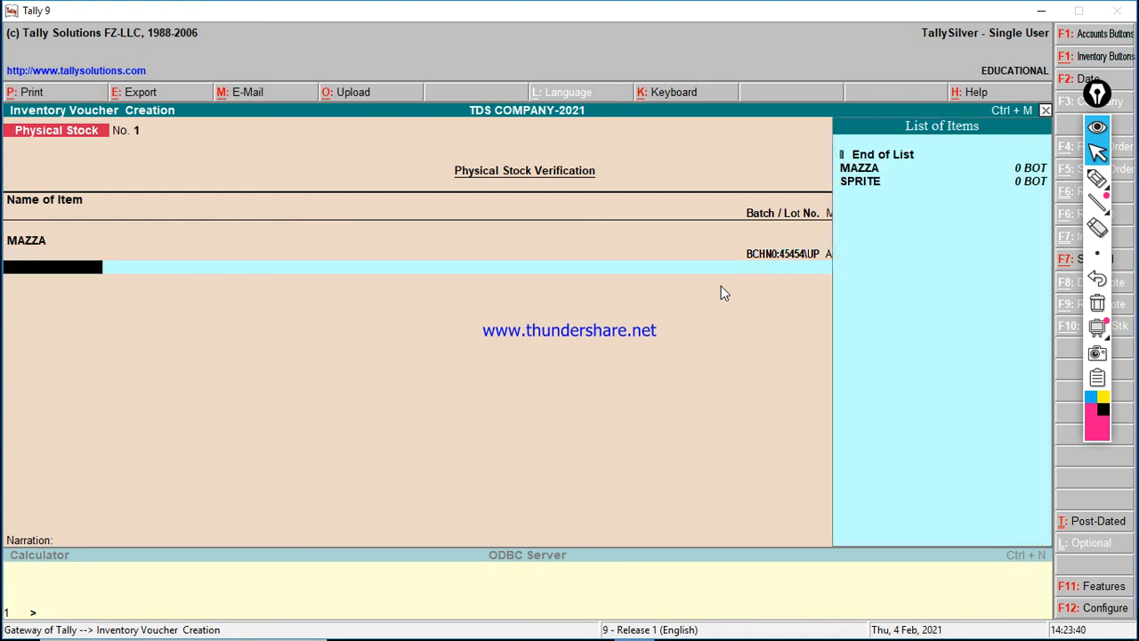
# Step: Enter SPRITE with new batch BCHN0:656\UP, 210-day expiry, quantity 3000, and save
pyautogui.press('Down')
pyautogui.press('Down')
pyautogui.press('Return')
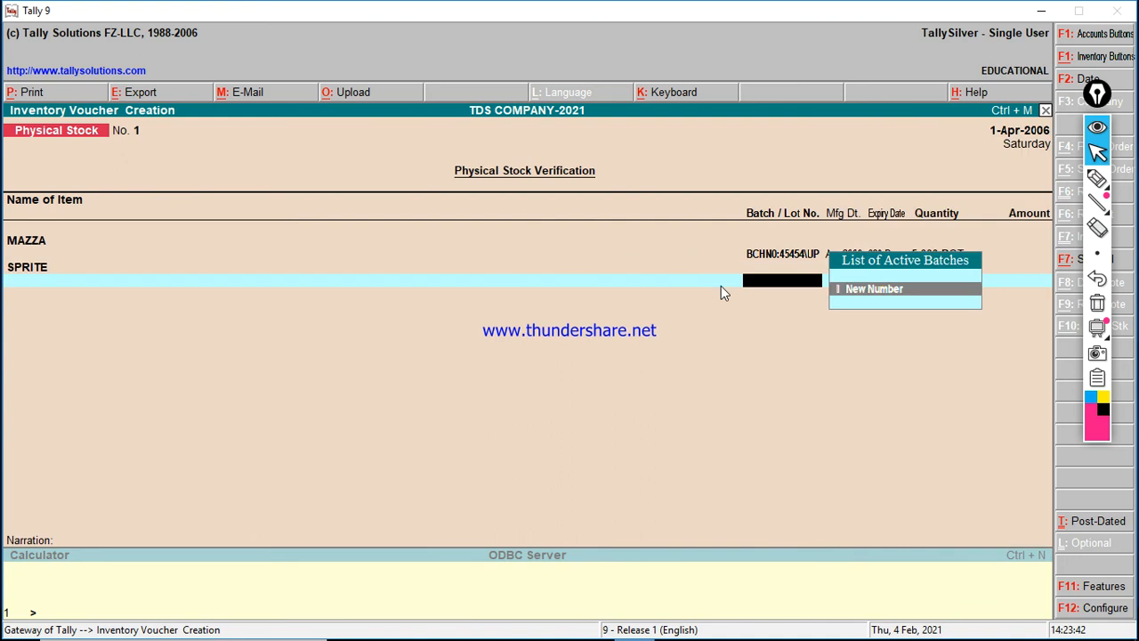
pyautogui.press('Return')
pyautogui.write('BC')
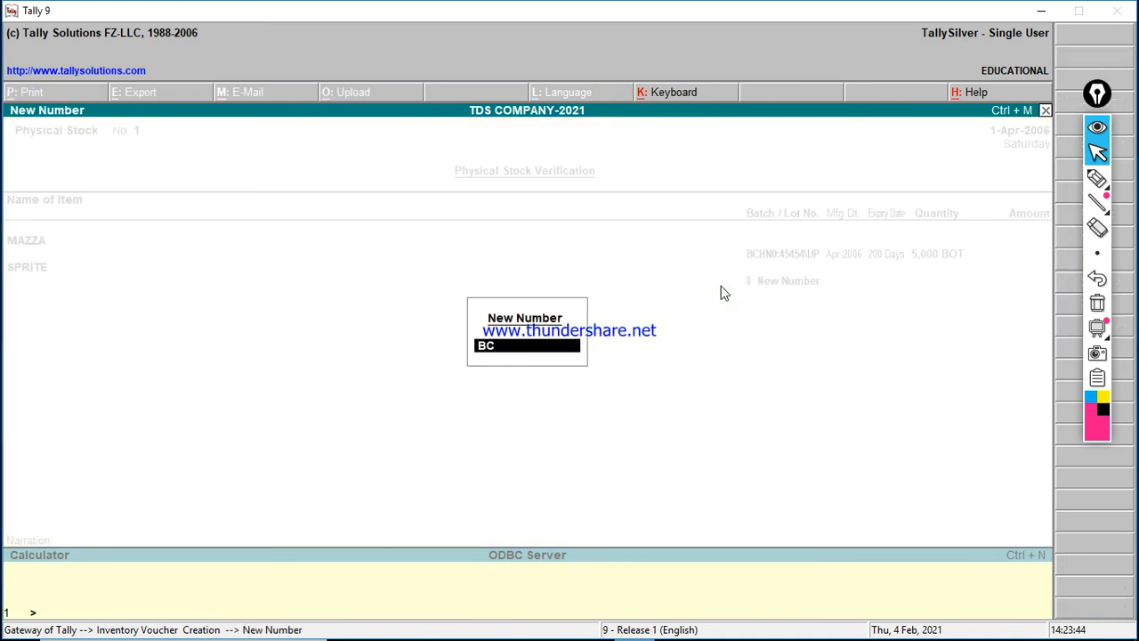
pyautogui.write('HN0:656\\UP')
pyautogui.press('Return')
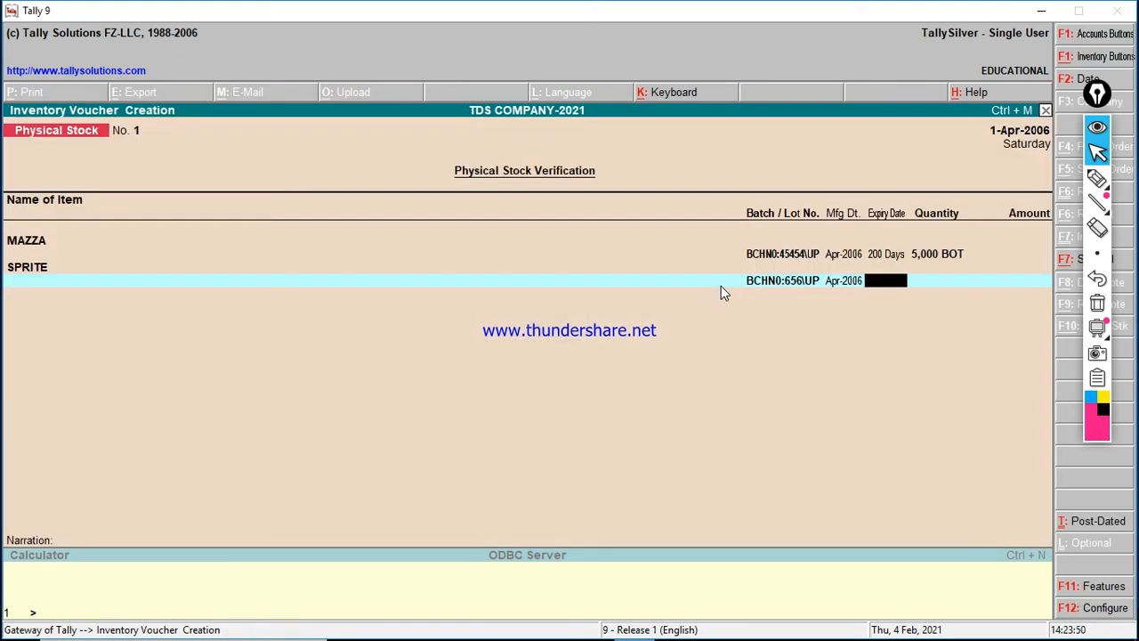
pyautogui.write('210')
pyautogui.press('Return')
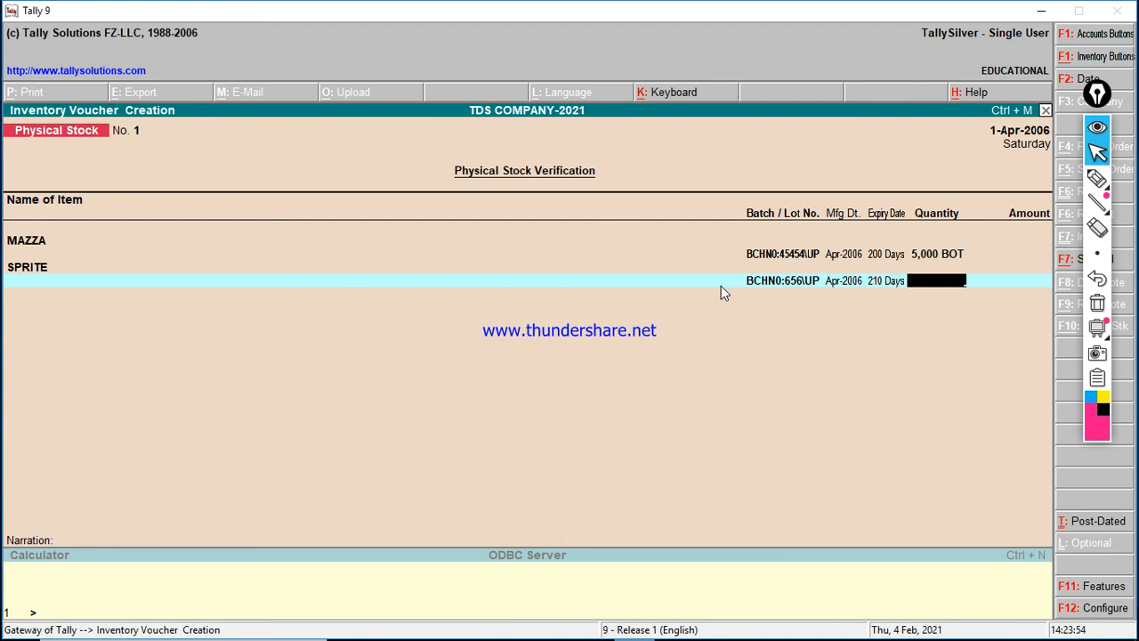
pyautogui.write('3000')
pyautogui.press('Return')
pyautogui.press('Return')
pyautogui.press('Return')
pyautogui.press('Return')
pyautogui.press('Return')
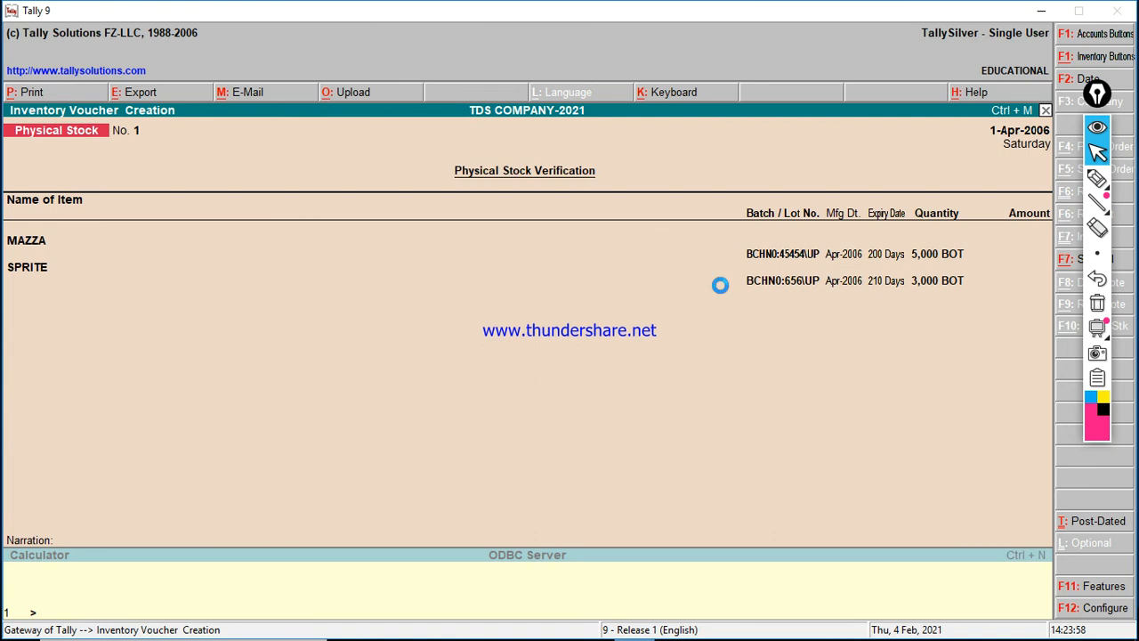
pyautogui.press('F5')
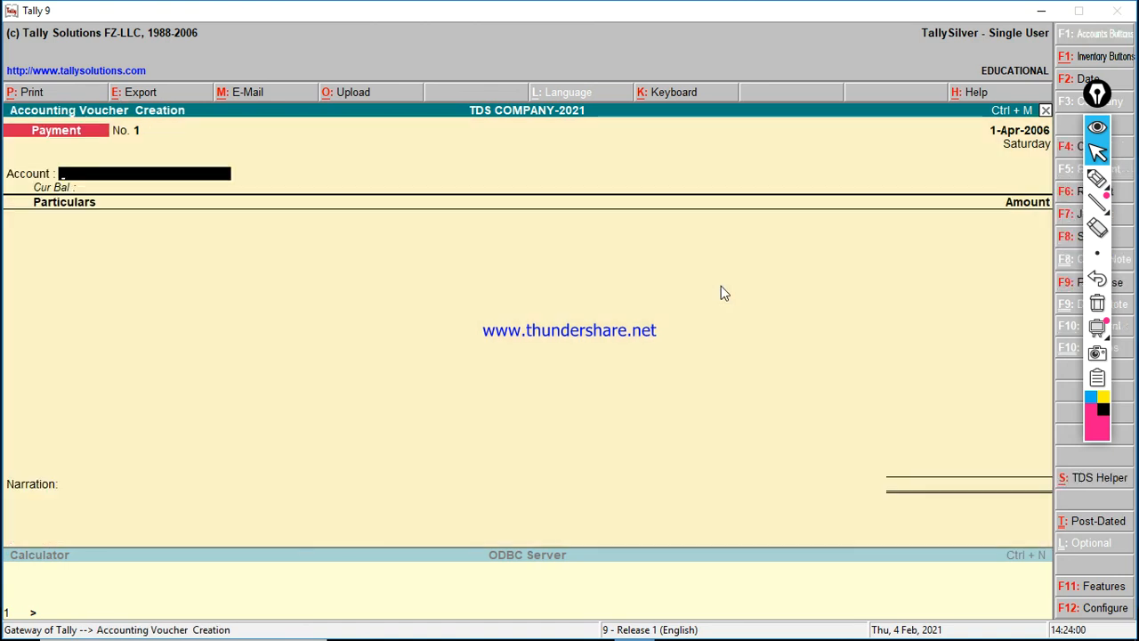
# Step: Start a Journal voucher debiting the party's debtor ledger by 5000 and open bill-wise details
pyautogui.press('F7')
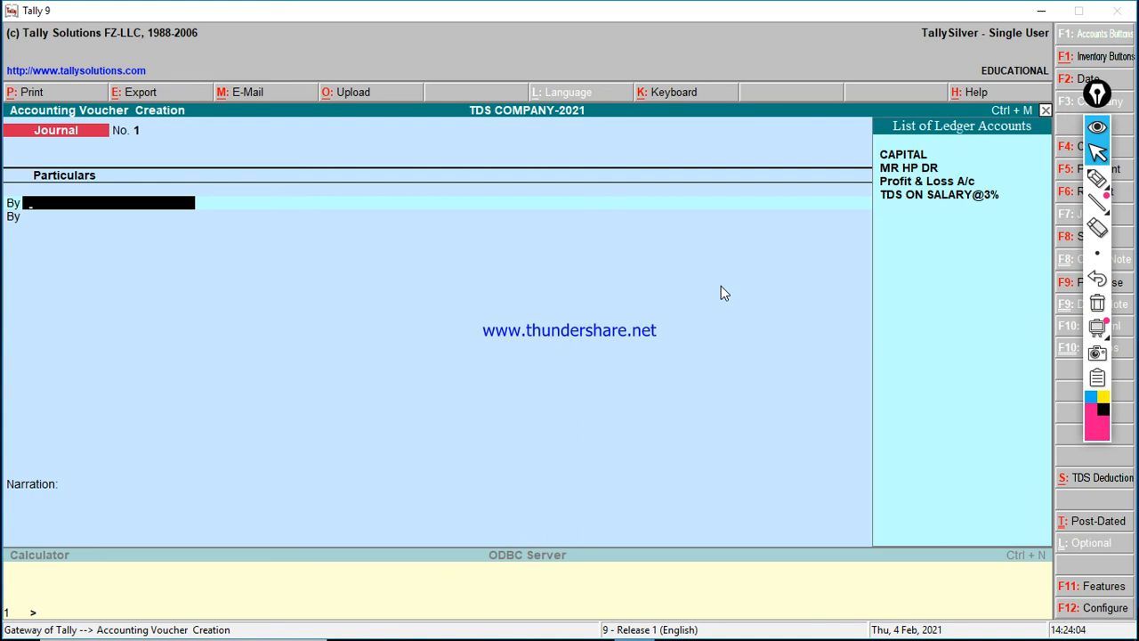
pyautogui.press('Down')
pyautogui.press('Return')
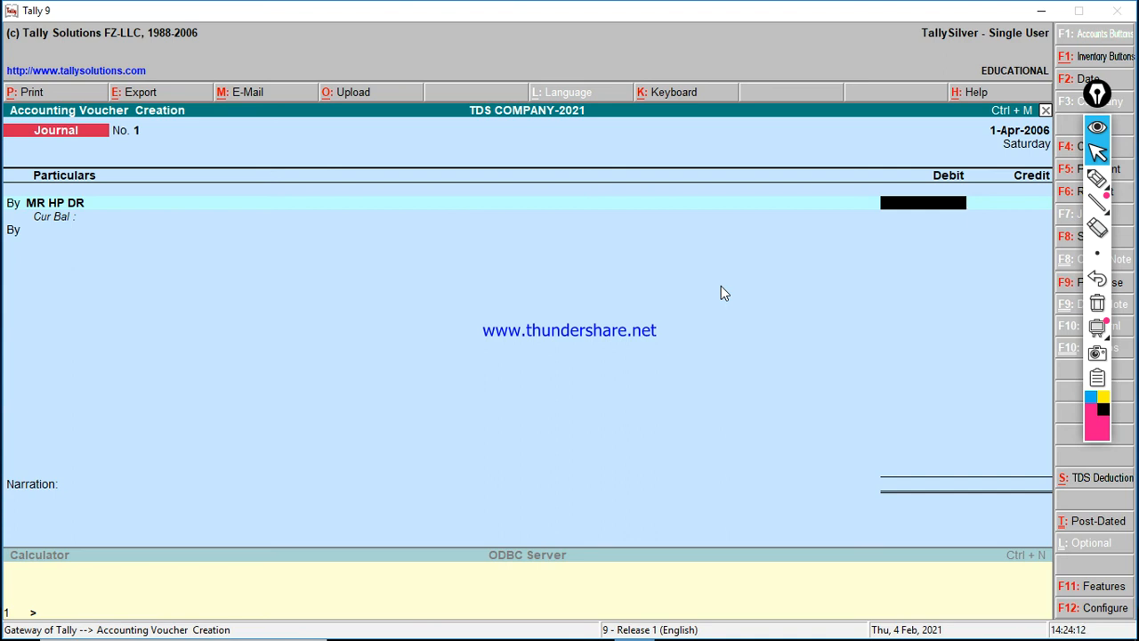
pyautogui.write('5000')
pyautogui.press('Return')
# Step: Add a 30-day Advance bill referenced by the party's name, with TDS ON SALARY@3%, for 5,000.00
pyautogui.press('a')
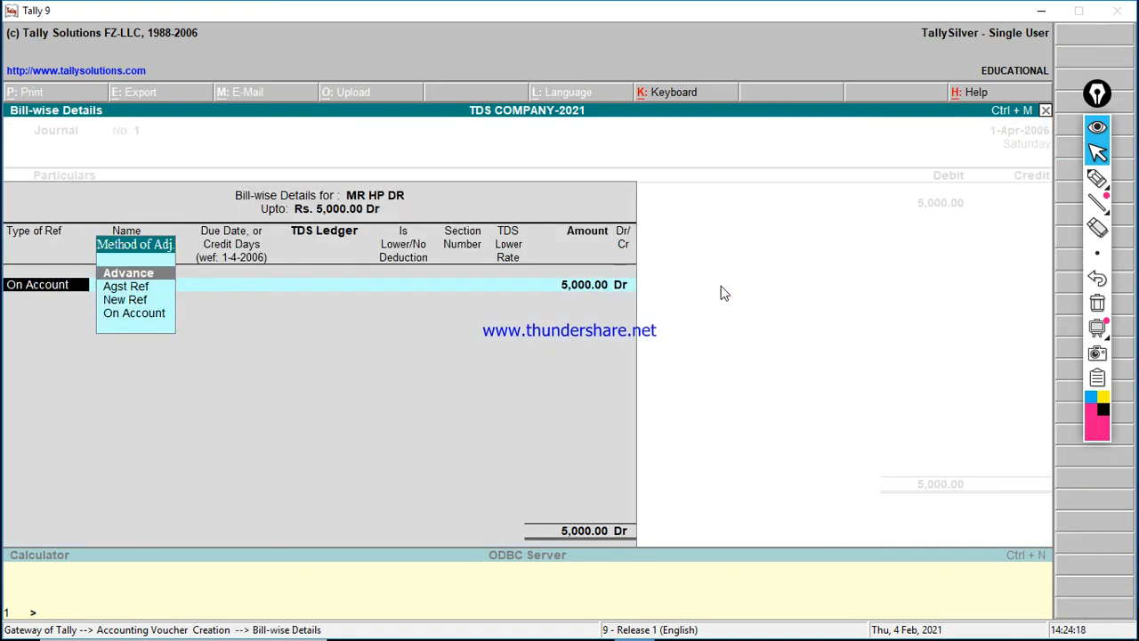
pyautogui.press('Return')
pyautogui.write('MR HP')
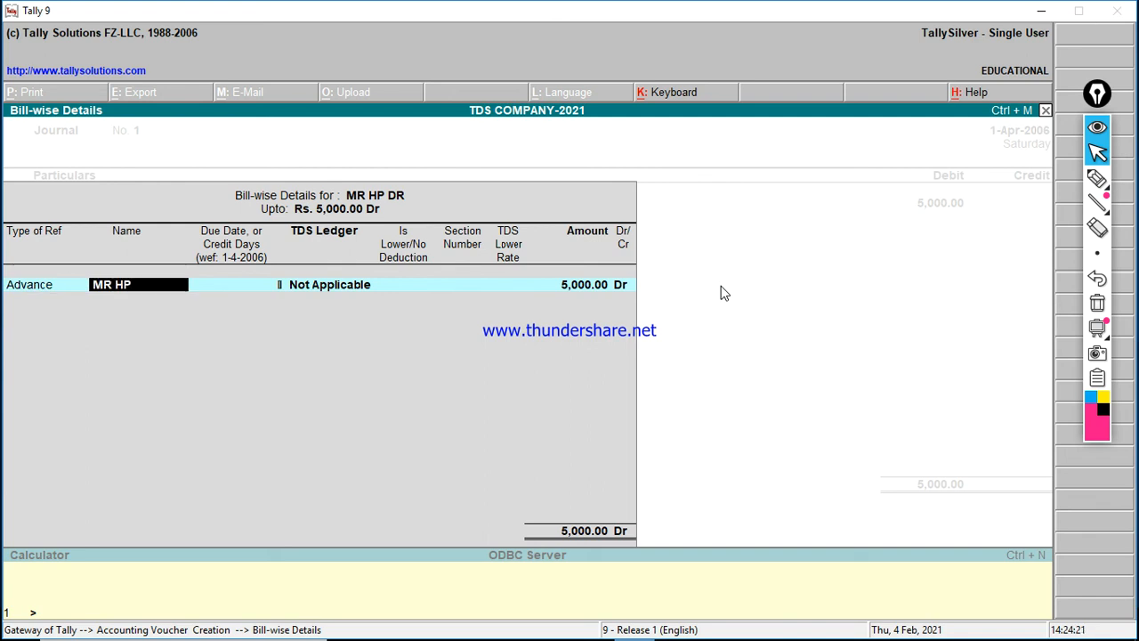
pyautogui.press('Return')
pyautogui.write('30')
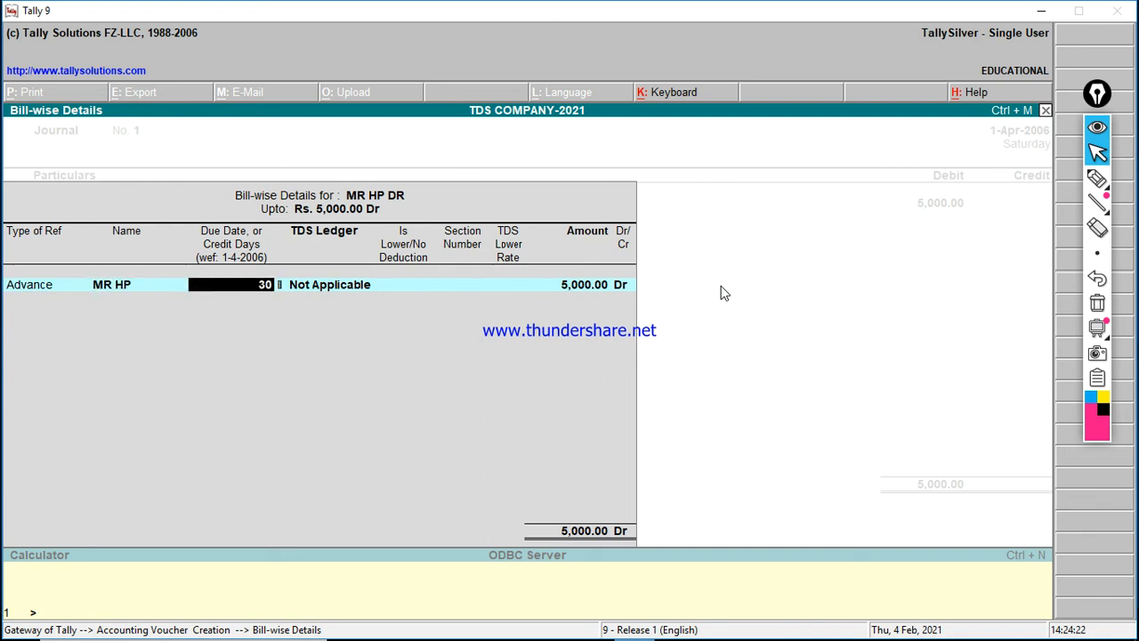
pyautogui.press('Return')
pyautogui.press('Down')
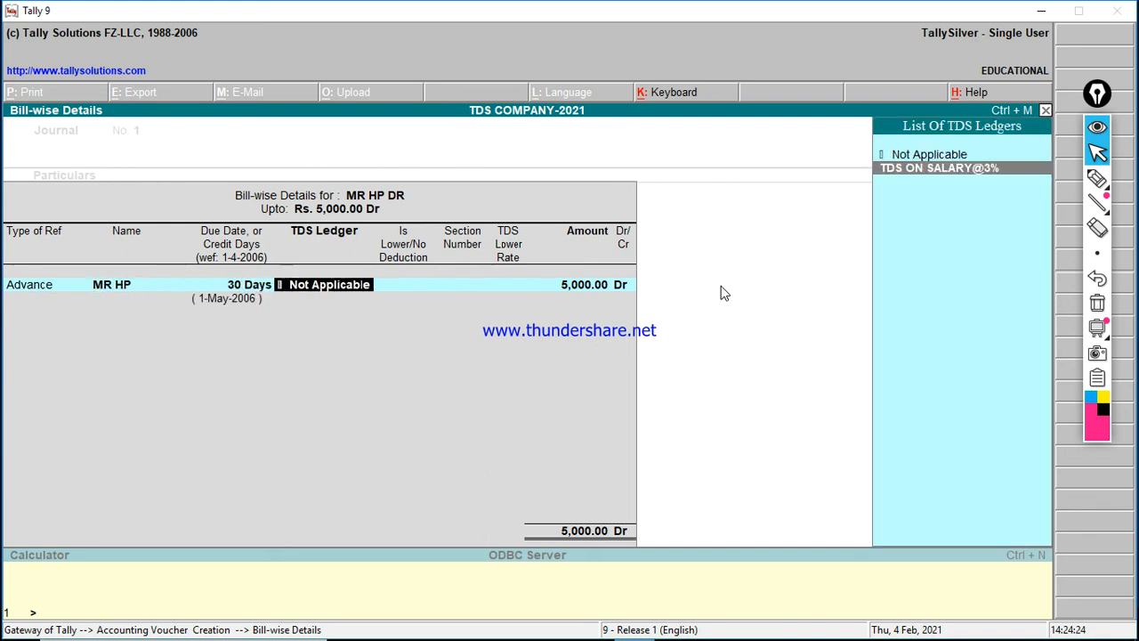
pyautogui.press('Return')
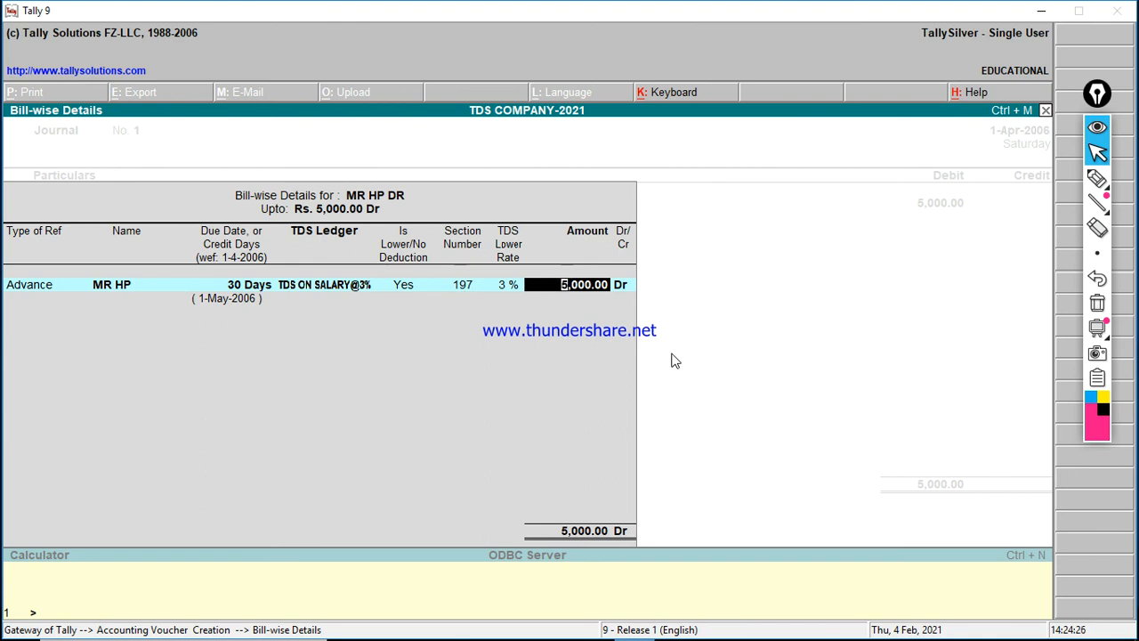
pyautogui.press('Return')
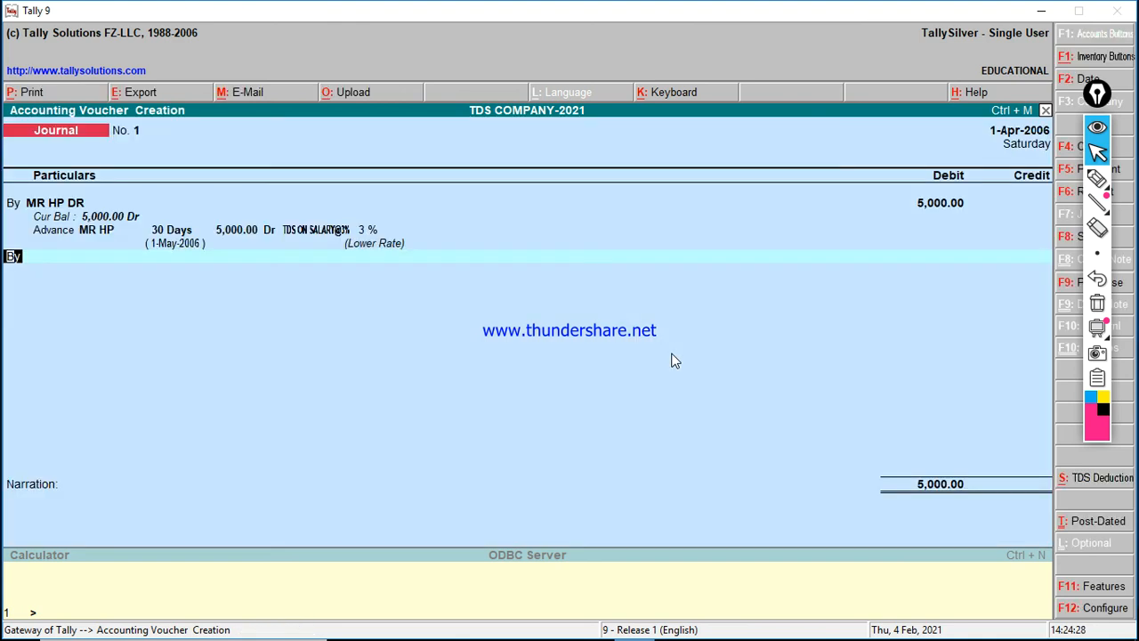
# Step: Add TDS ON SALARY@3% and credit CAPITAL with 5,000.00
pyautogui.press('Down')
pyautogui.press('Down')
pyautogui.press('Down')
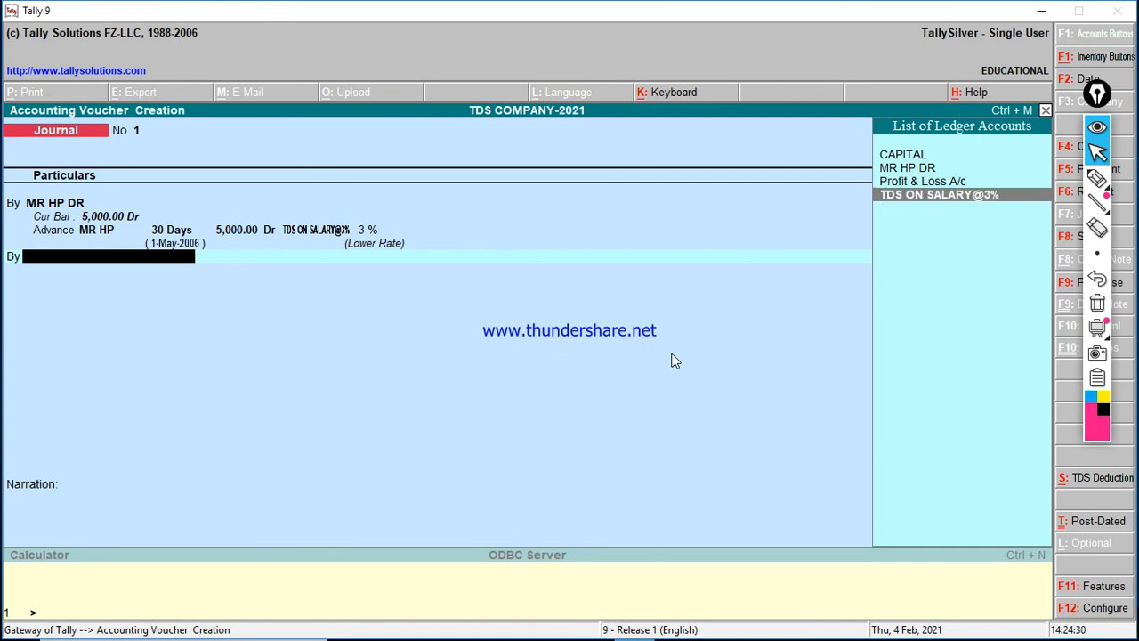
pyautogui.press('Return')
pyautogui.press('Return')
pyautogui.write('t')
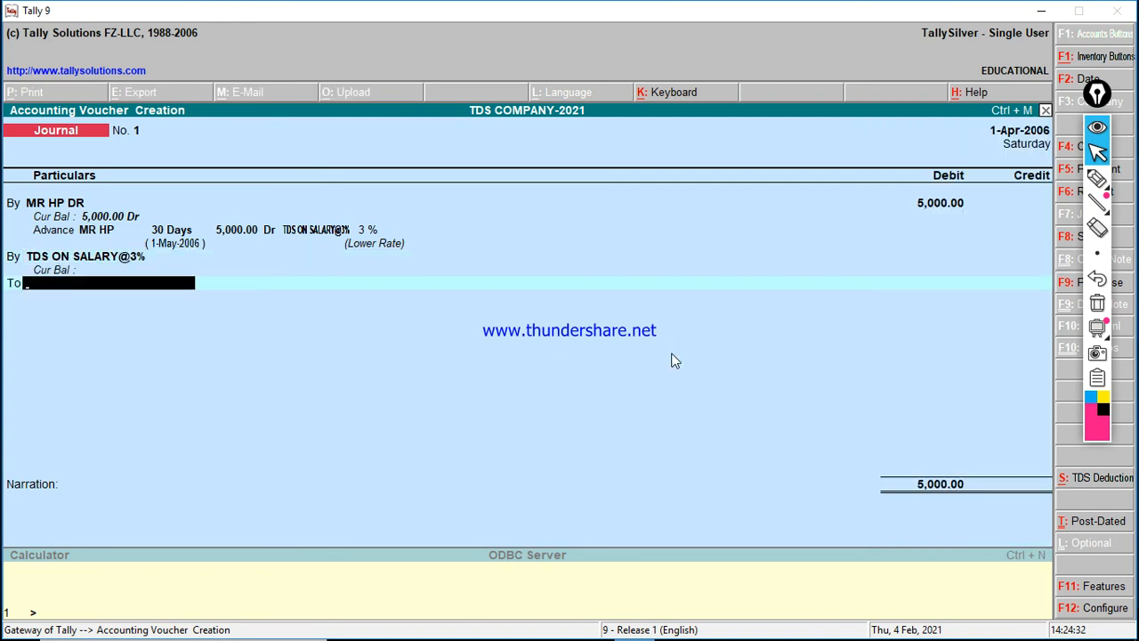
pyautogui.write('C')
pyautogui.press('Down')
pyautogui.press('Up')
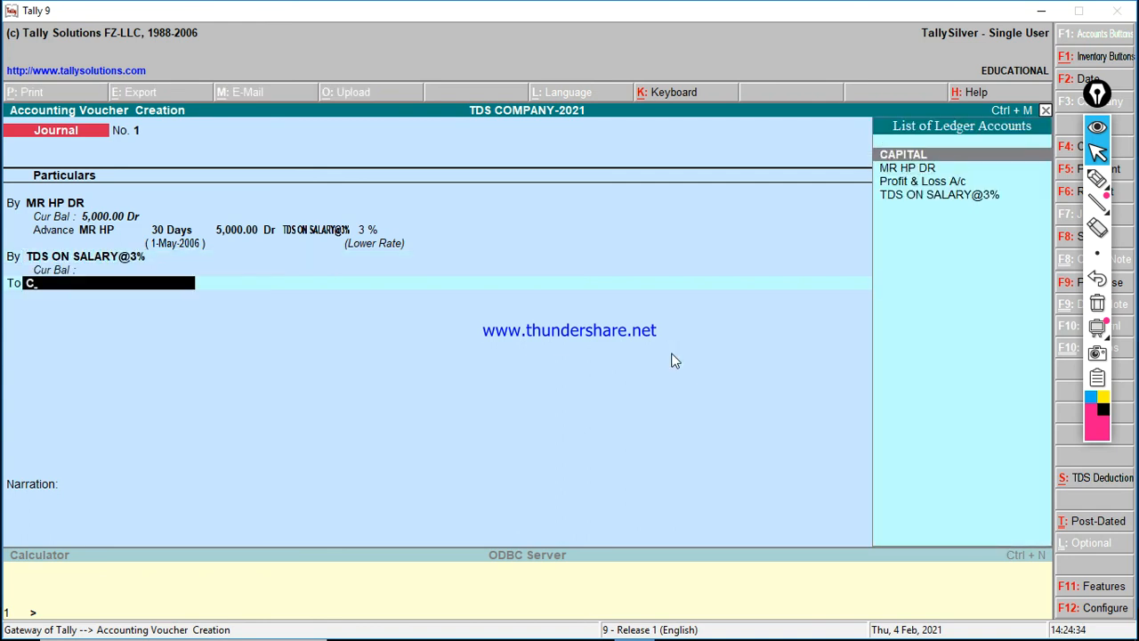
pyautogui.press('Return')
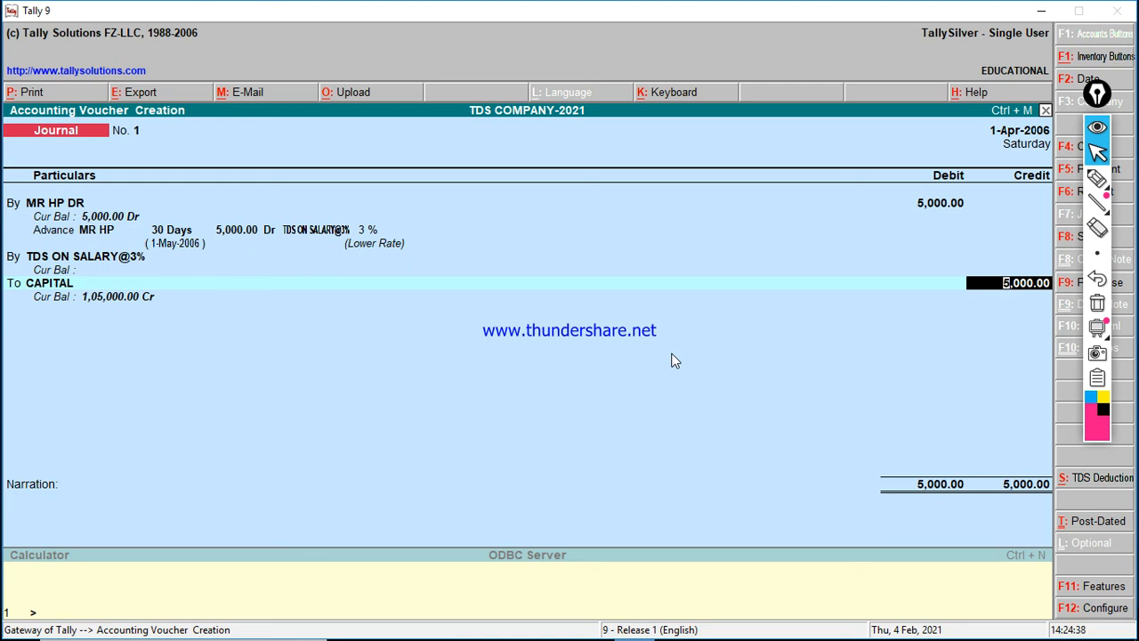
pyautogui.press('Return')
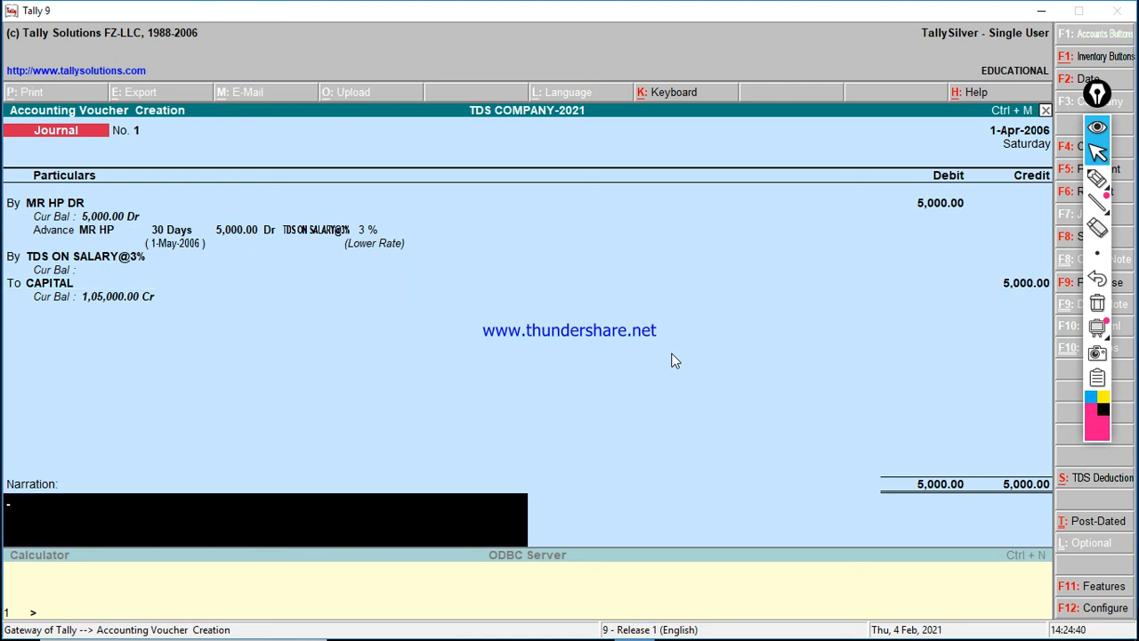
# Step: Enter the narration recording the 5000 payment to the party and save Journal No. 1
pyautogui.write('B')
pyautogui.press('BackSpace')
pyautogui.write('PAID INTO MR HP')
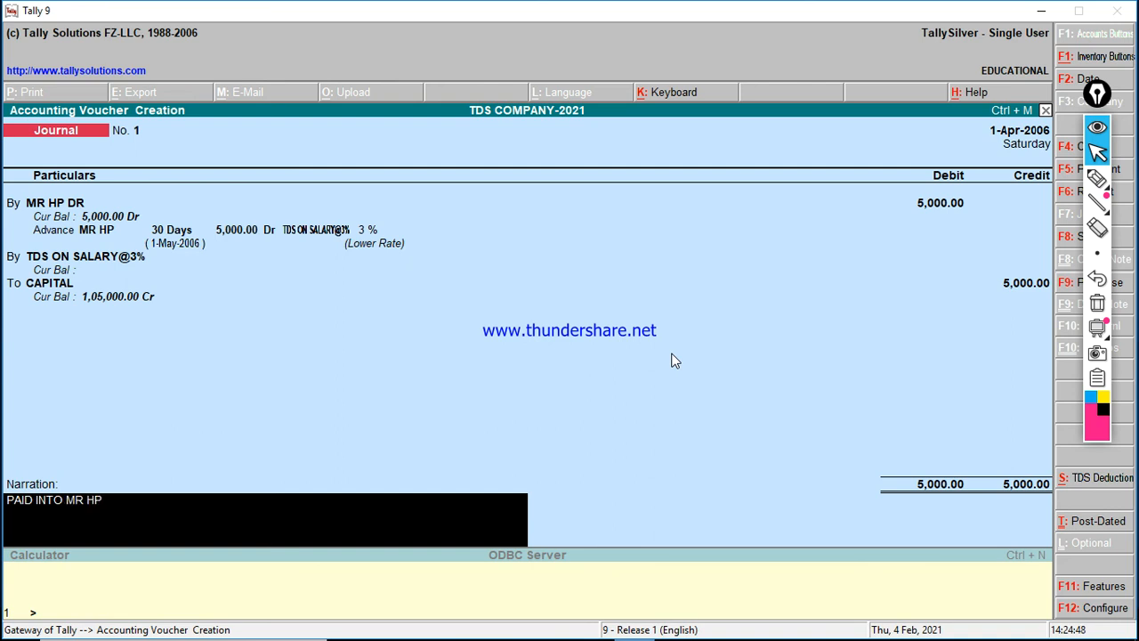
pyautogui.write('=5000')
pyautogui.press('Return')
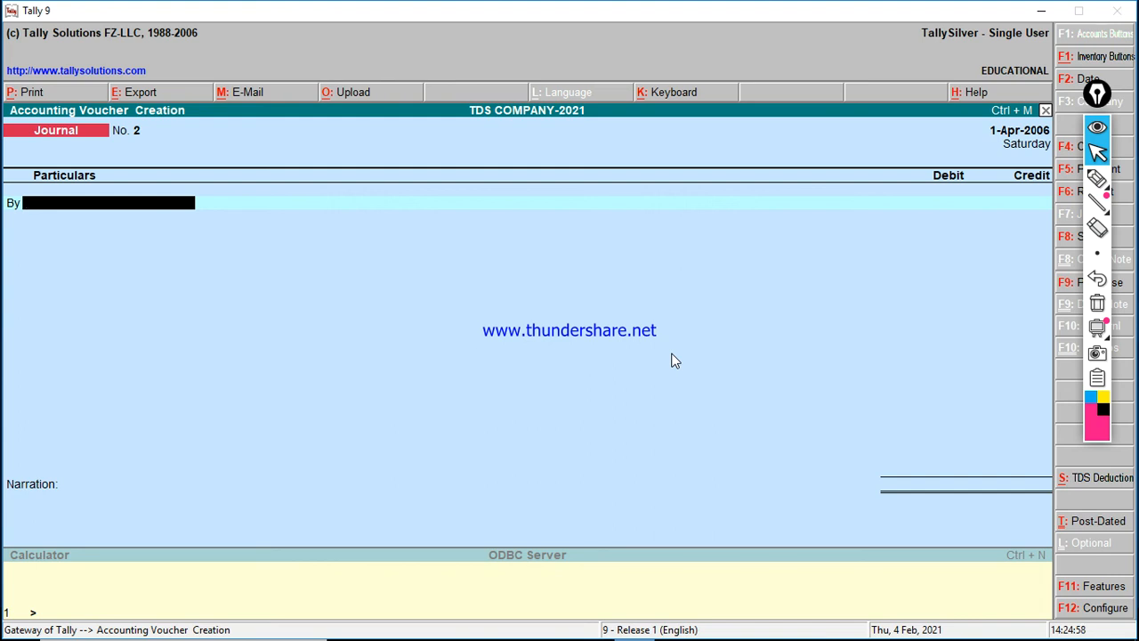
# Step: Back in Accounting Vouchers, recall Journal No. 1 (5,000 debit, CAPITAL credit) and activate the calculator
pyautogui.press('Return')
pyautogui.press('Escape')
pyautogui.press('Escape')
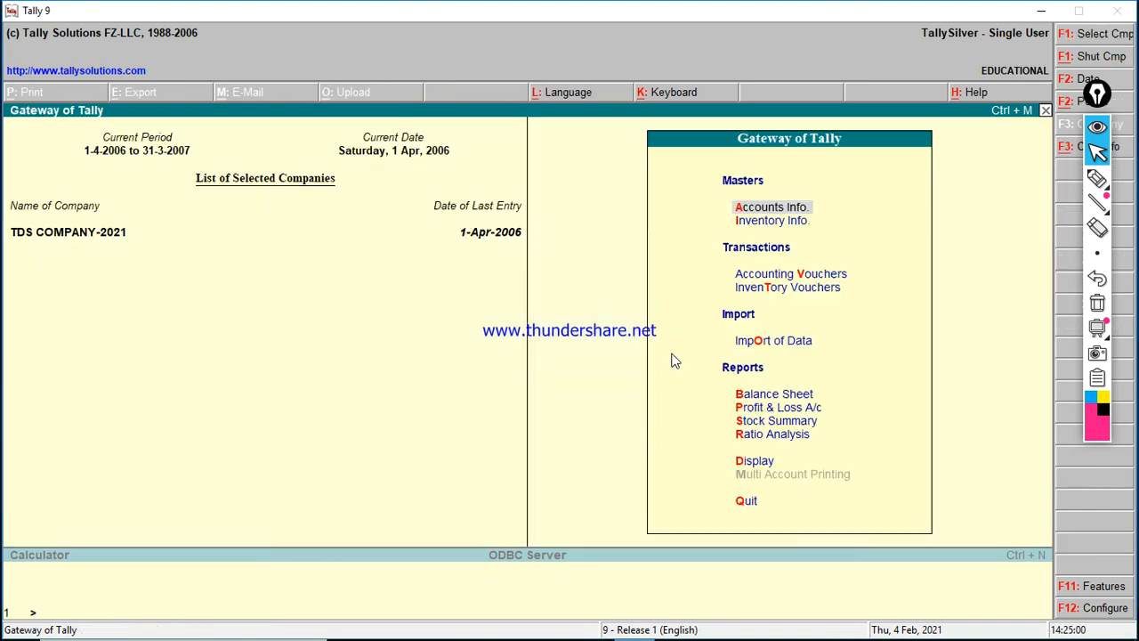
pyautogui.press('Down')
pyautogui.press('Down')
pyautogui.press('Down')
pyautogui.press('Up')
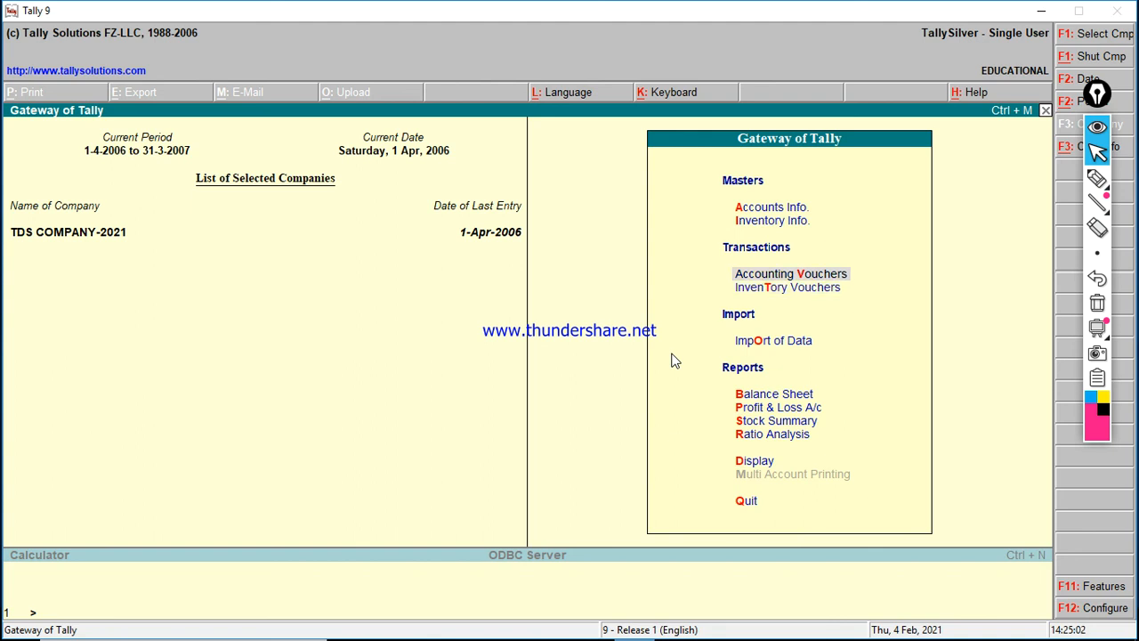
pyautogui.press('Return')
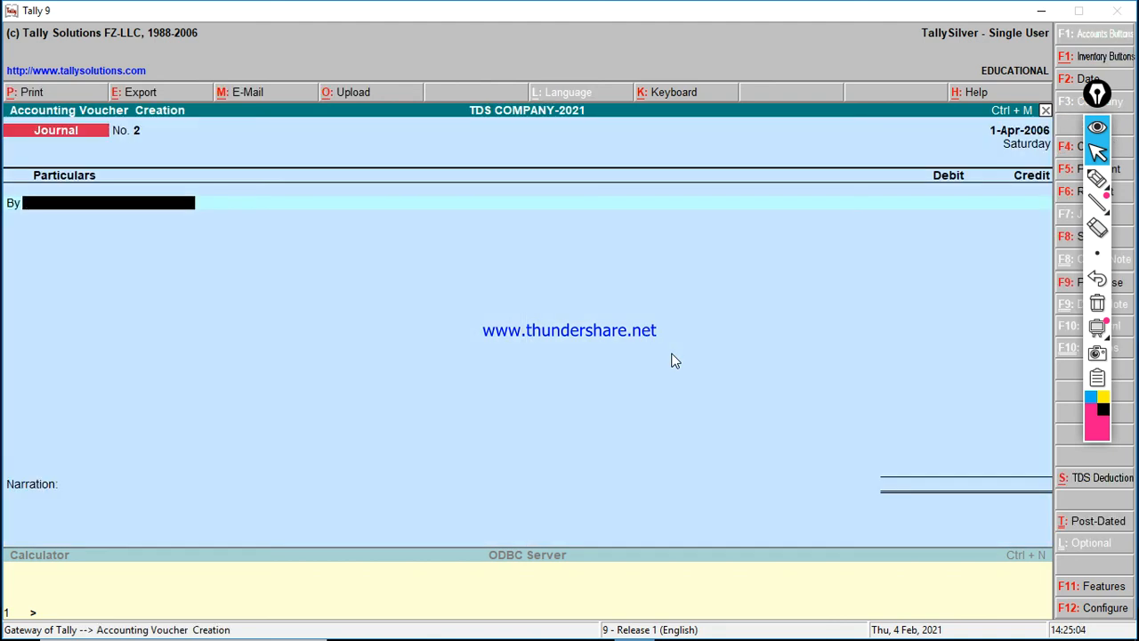
pyautogui.press('Num_Lock')
pyautogui.press('pageup')
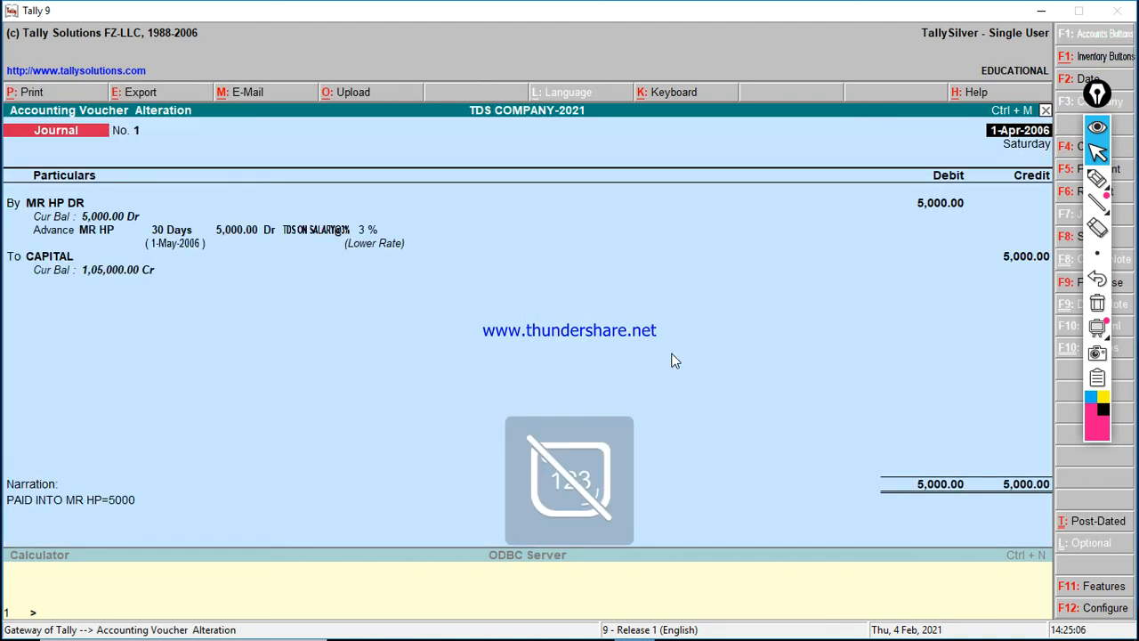
pyautogui.hotkey('ctrl', 'n')
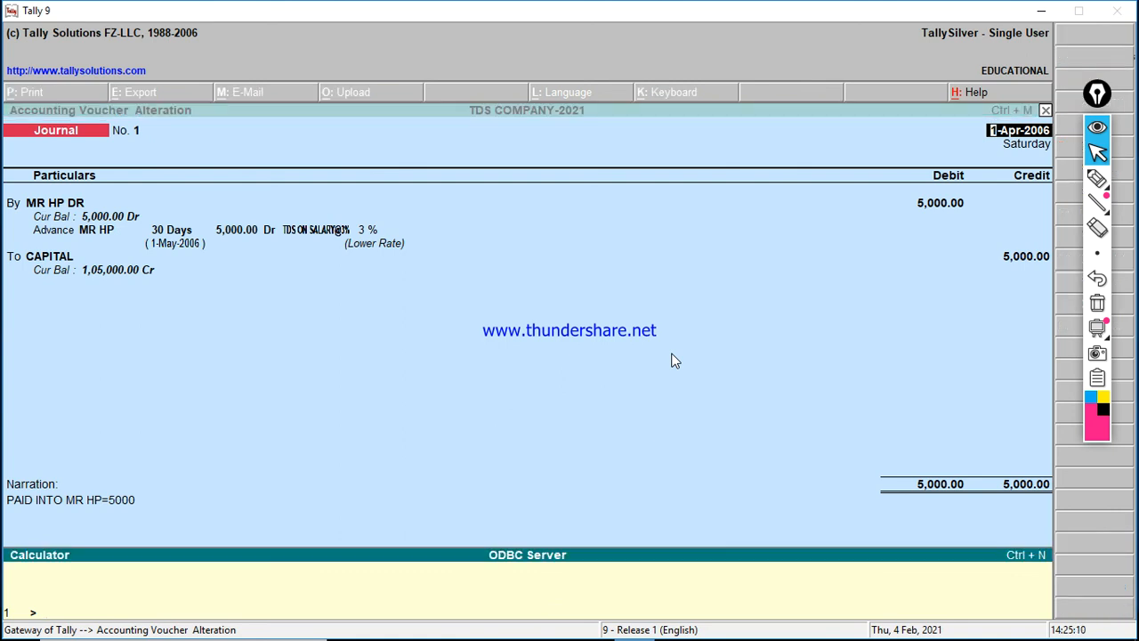
pyautogui.click(1096, 178)
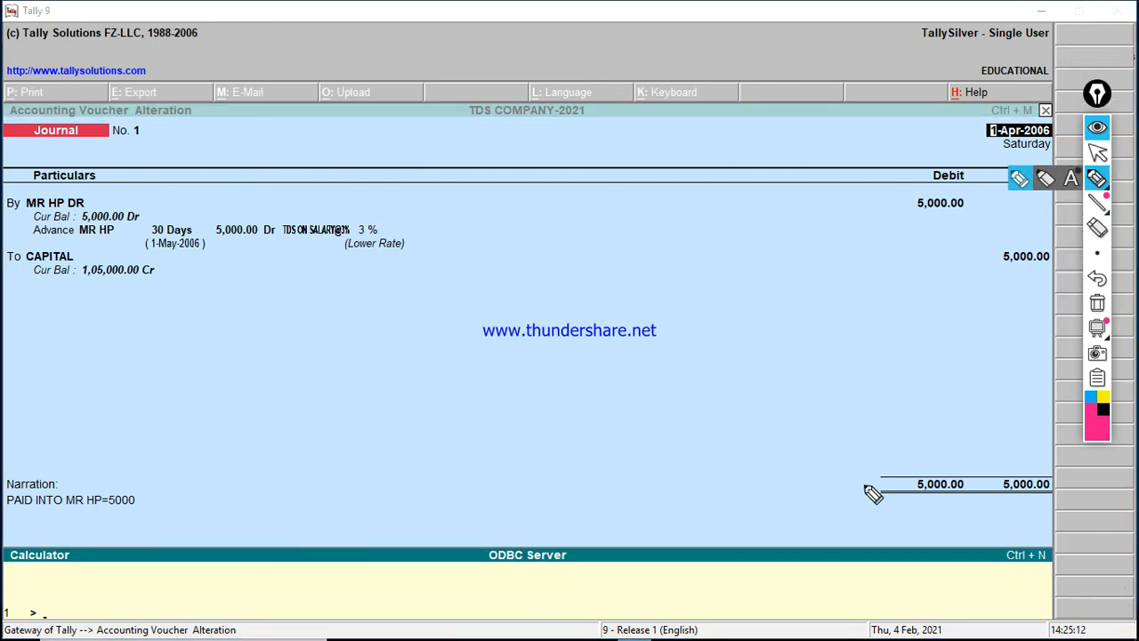
pyautogui.moveTo(9, 556)
pyautogui.mouseDown()
pyautogui.moveTo(311, 559)
pyautogui.moveTo(308, 632)
pyautogui.moveTo(7, 630)
pyautogui.mouseUp()
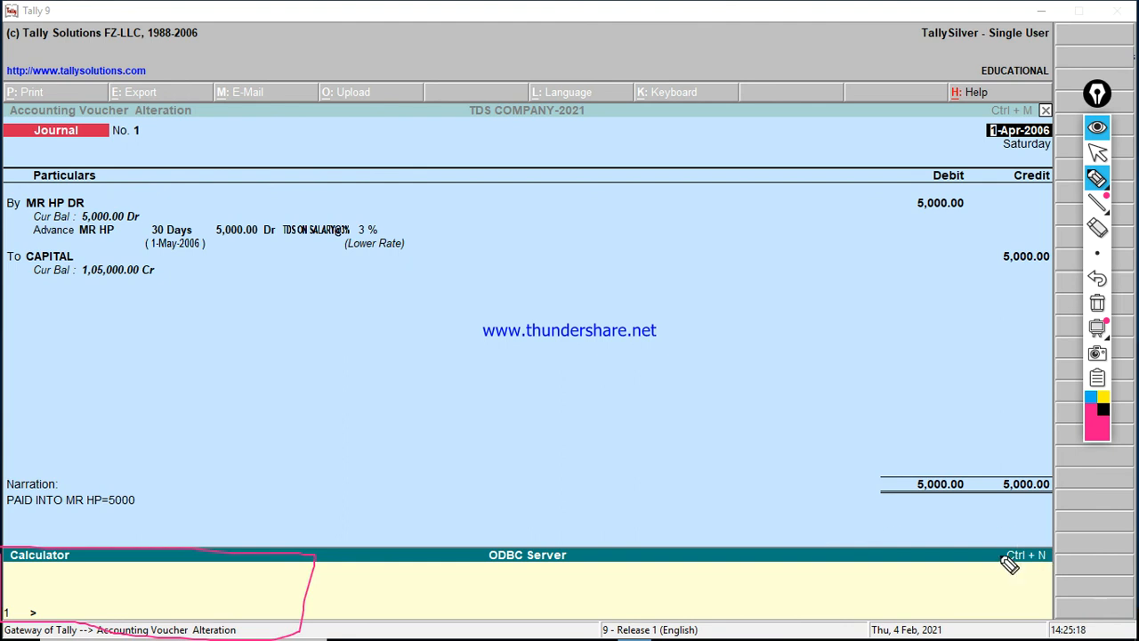
pyautogui.moveTo(977, 539)
pyautogui.mouseDown()
pyautogui.moveTo(1064, 537)
pyautogui.moveTo(1032, 570)
pyautogui.moveTo(972, 554)
pyautogui.moveTo(974, 540)
pyautogui.mouseUp()
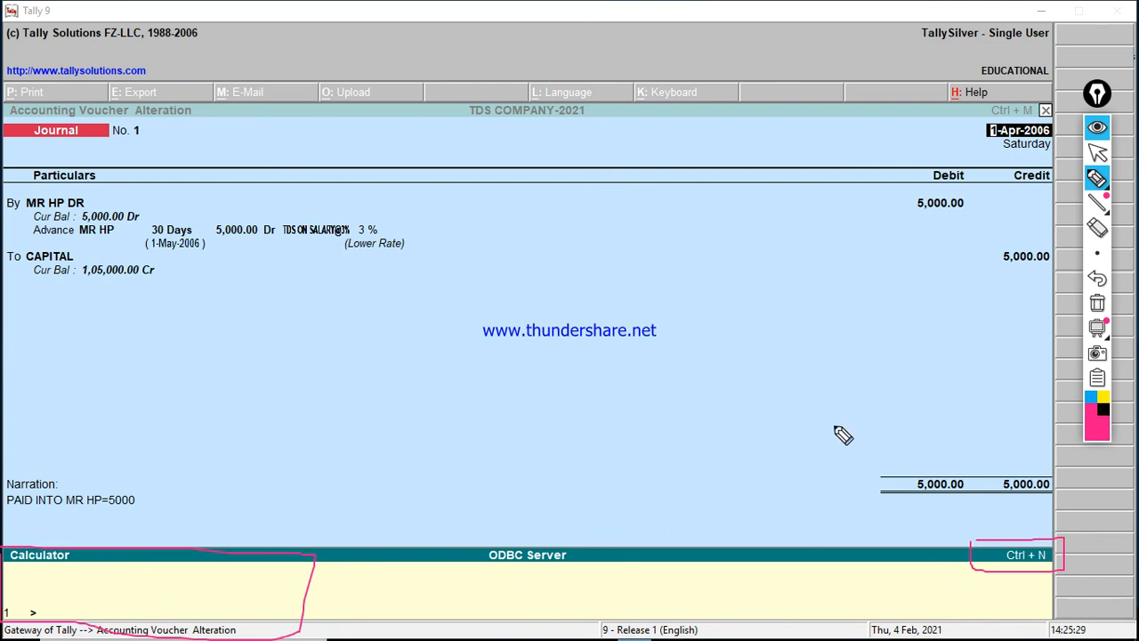
pyautogui.click(1099, 312)
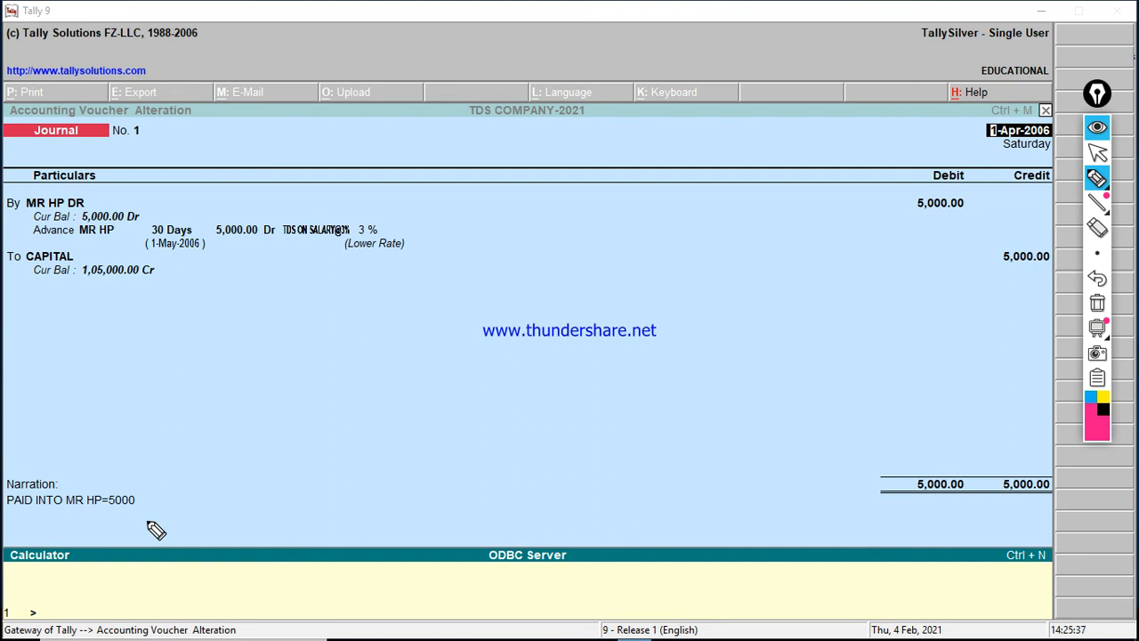
pyautogui.click(1097, 153)
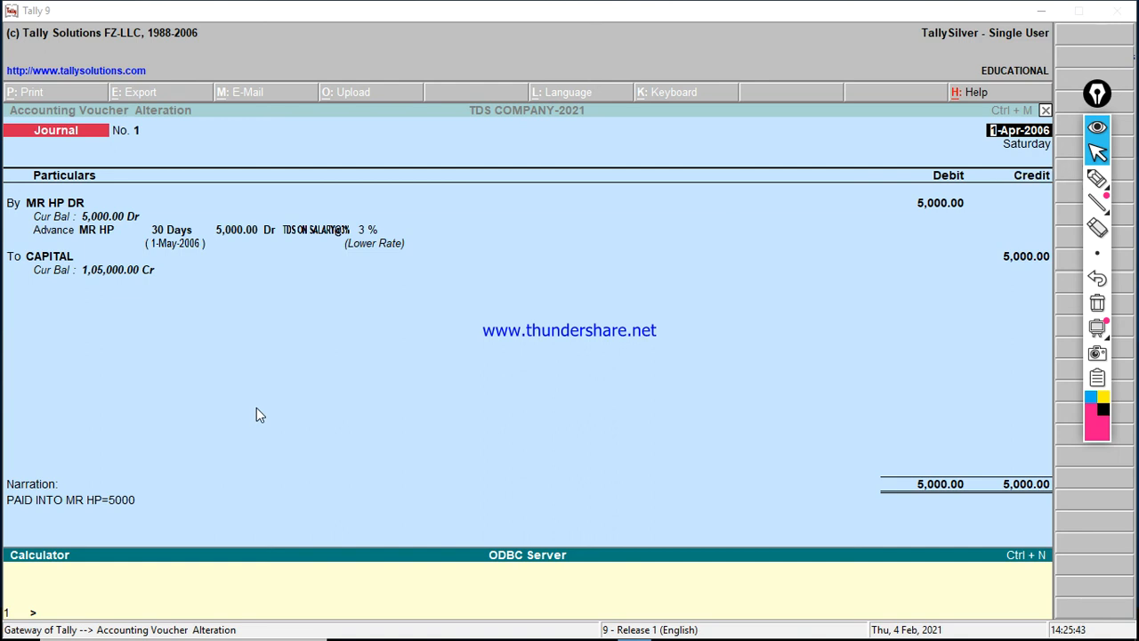
pyautogui.click(256, 410)
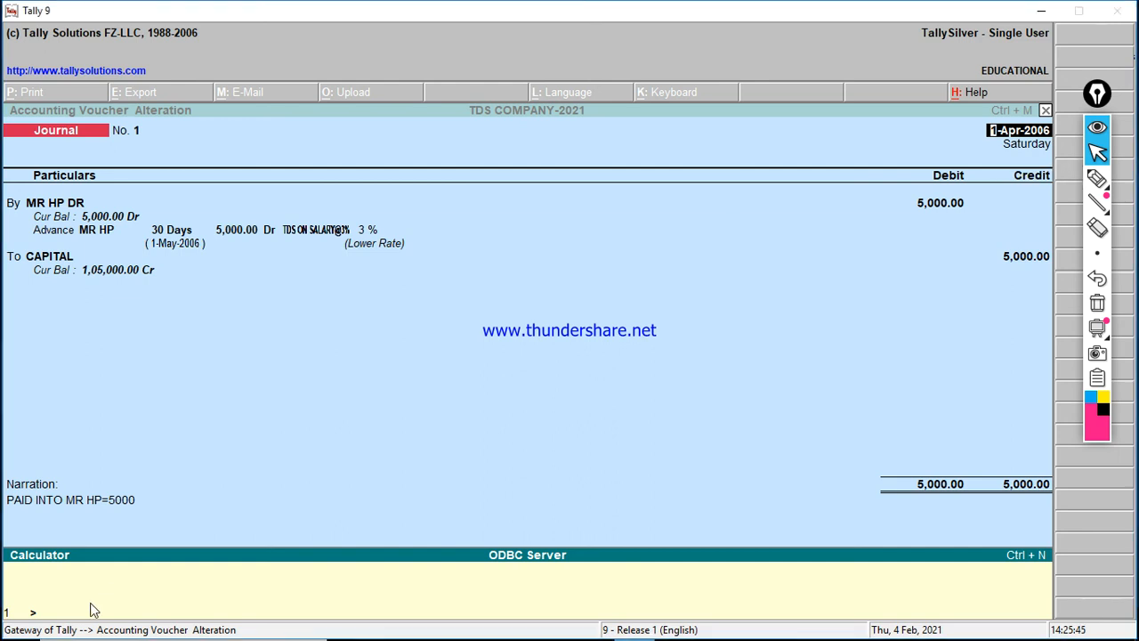
# Step: Work out 3% TDS on 5,000 in the calculator as 5000*3/100, giving 150
pyautogui.write('5000*3%/3000')
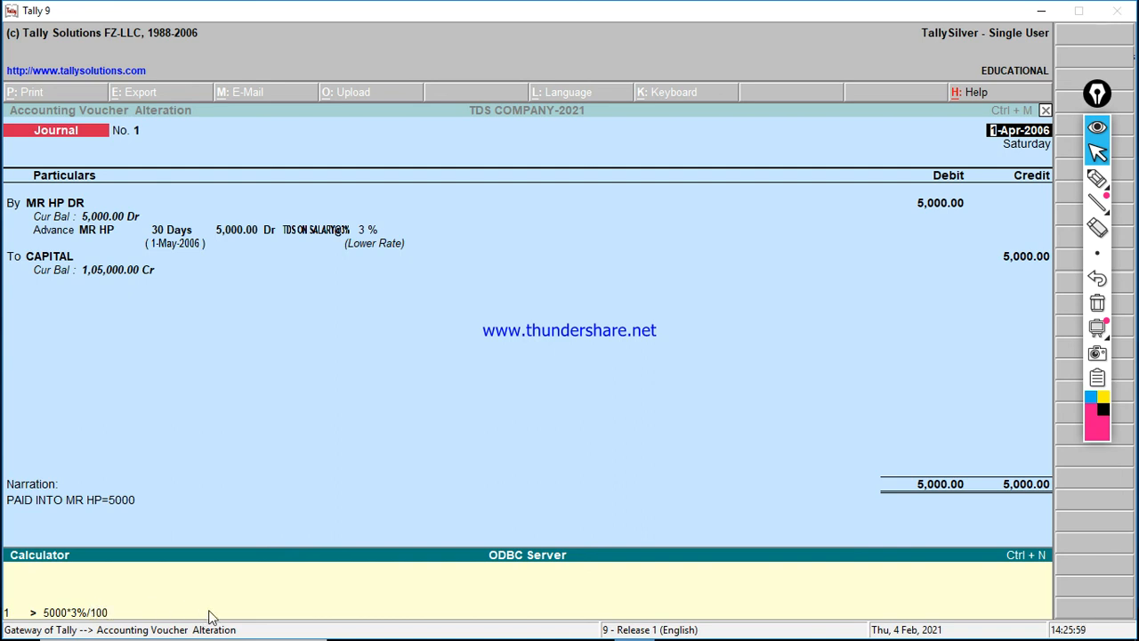
pyautogui.press('BackSpace')
pyautogui.press('BackSpace')
pyautogui.press('BackSpace')
pyautogui.press('BackSpace')
pyautogui.press('BackSpace')
pyautogui.write('/100')
pyautogui.press('Return')
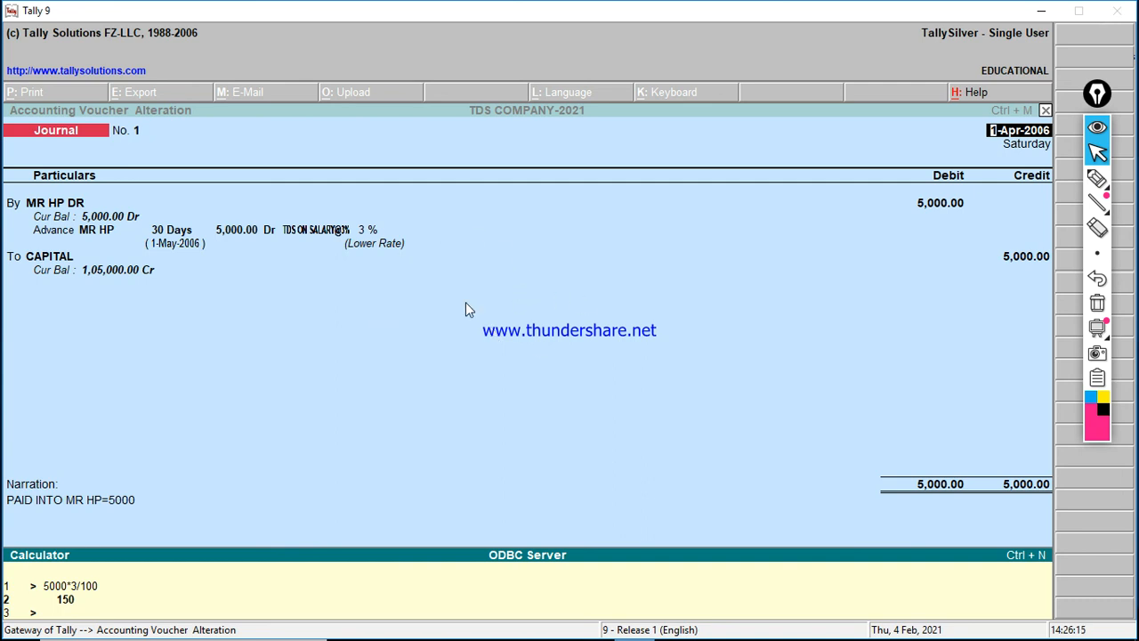
# Step: Return to Journal No. 1 and accept it again unchanged
pyautogui.hotkey('ctrl', 'm')
pyautogui.press('Return')
pyautogui.press('Return')
pyautogui.press('Return')
pyautogui.press('Return')
pyautogui.press('Return')
pyautogui.press('Return')
pyautogui.press('Return')
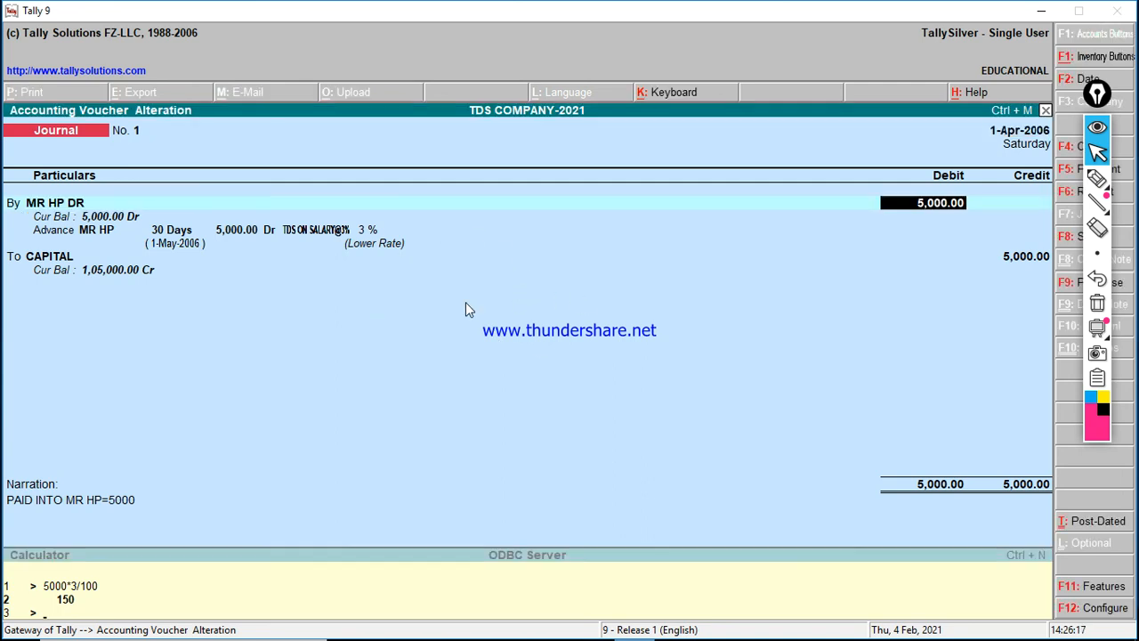
pyautogui.press('Return')
pyautogui.press('Return')
pyautogui.press('Return')
pyautogui.press('Return')
pyautogui.press('Return')
pyautogui.press('Return')
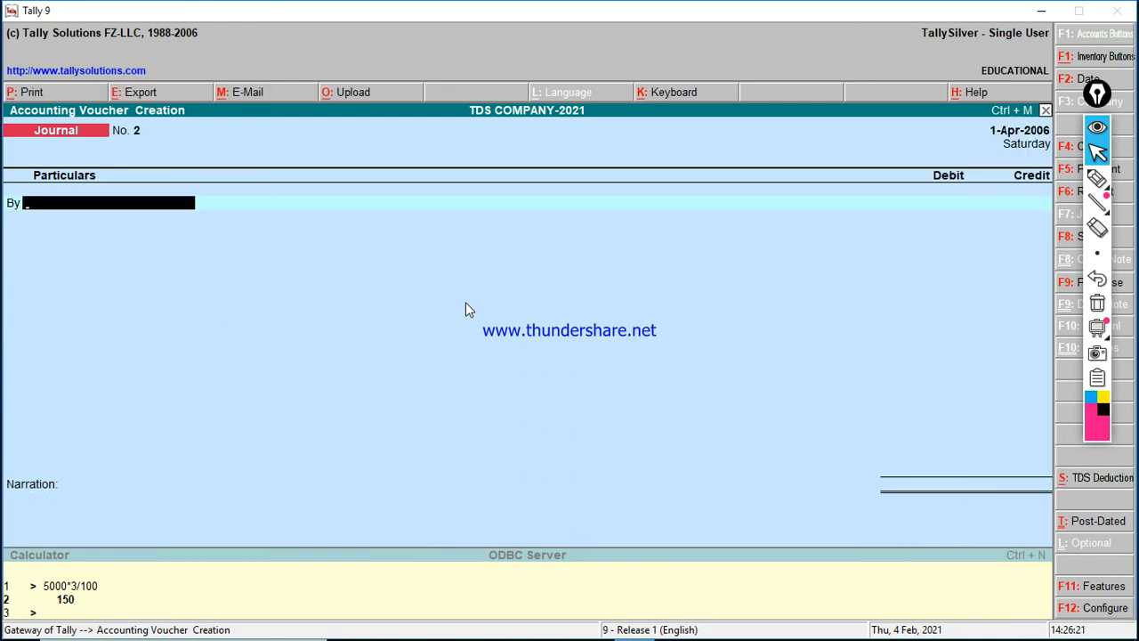
# Step: Minimise Tally to the Windows desktop and refresh the desktop
pyautogui.press('super+d')
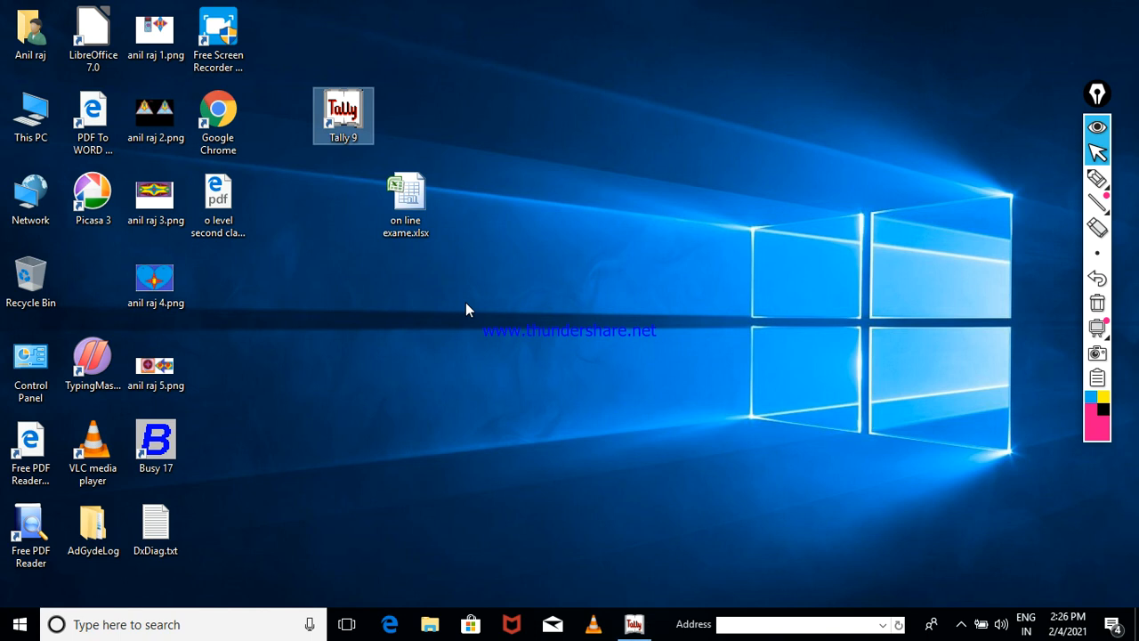
pyautogui.rightClick(506, 107)
pyautogui.click(536, 158)
pyautogui.rightClick(522, 132)
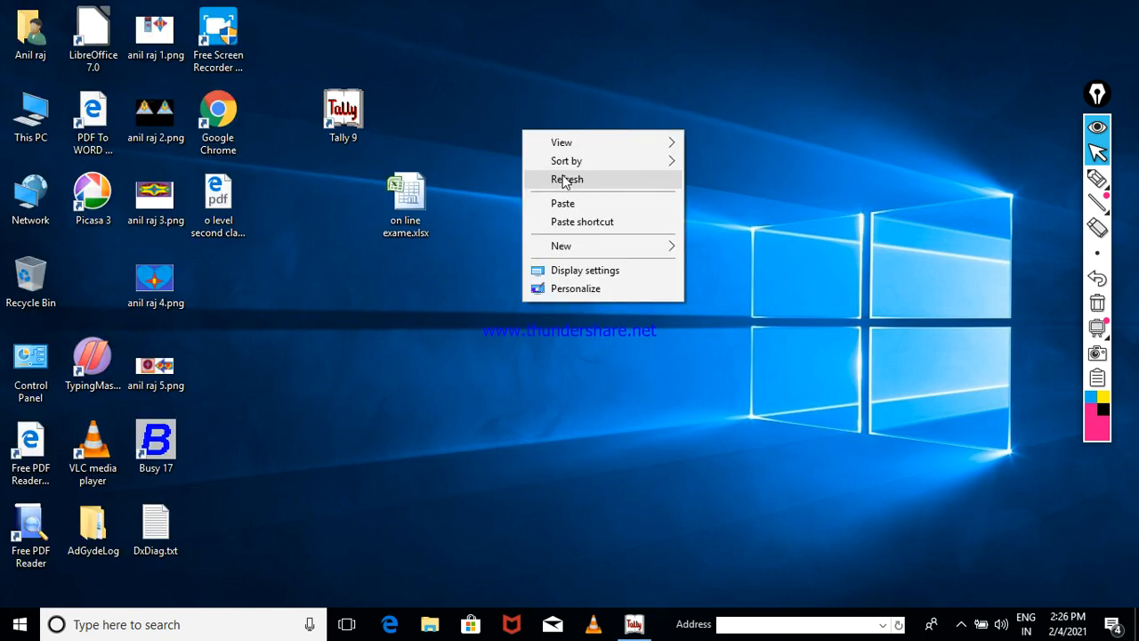